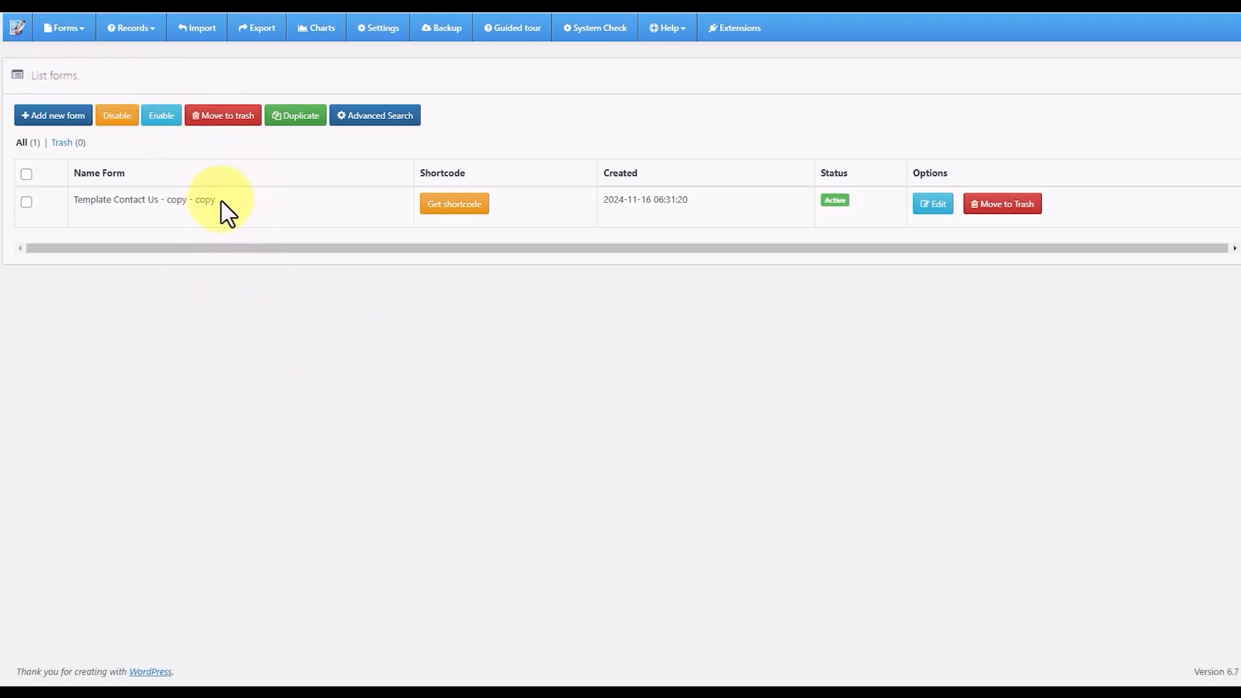
{"action": "left_click", "coordinate": [266, 234]}
{"action": "left_click", "coordinate": [202, 199]}
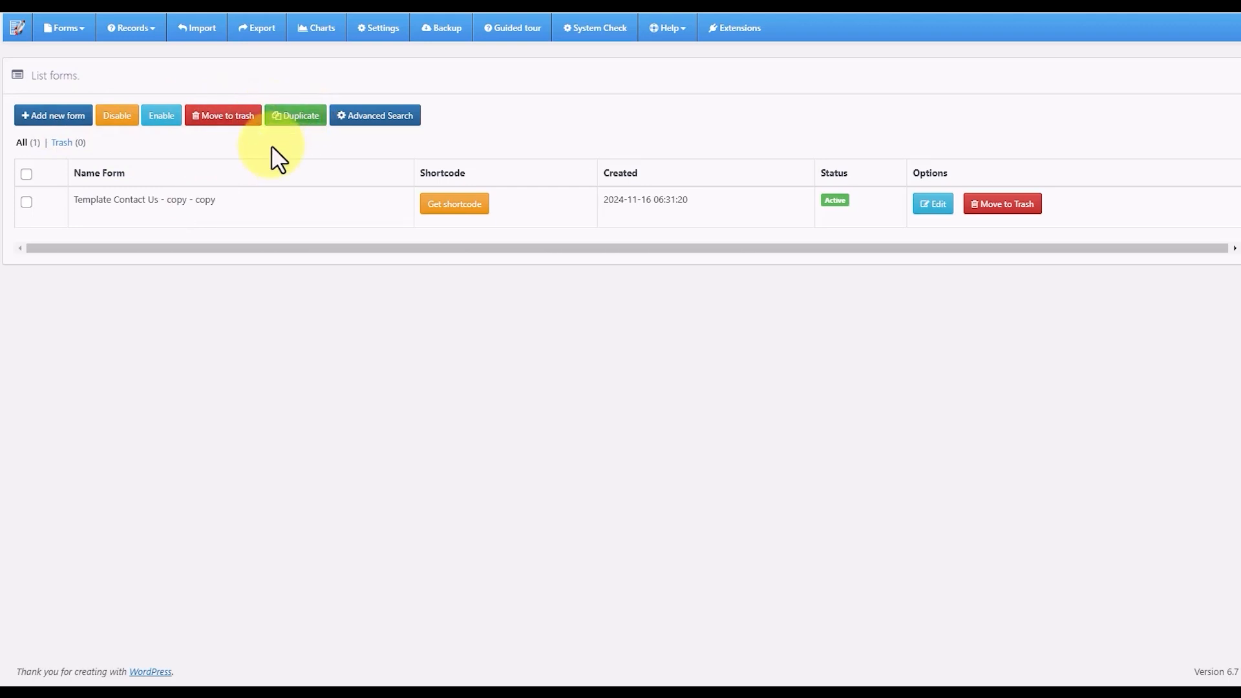
Set the forms list to show 20 rows per page in the advanced search options and save the settings
{"action": "left_click", "coordinate": [372, 119]}
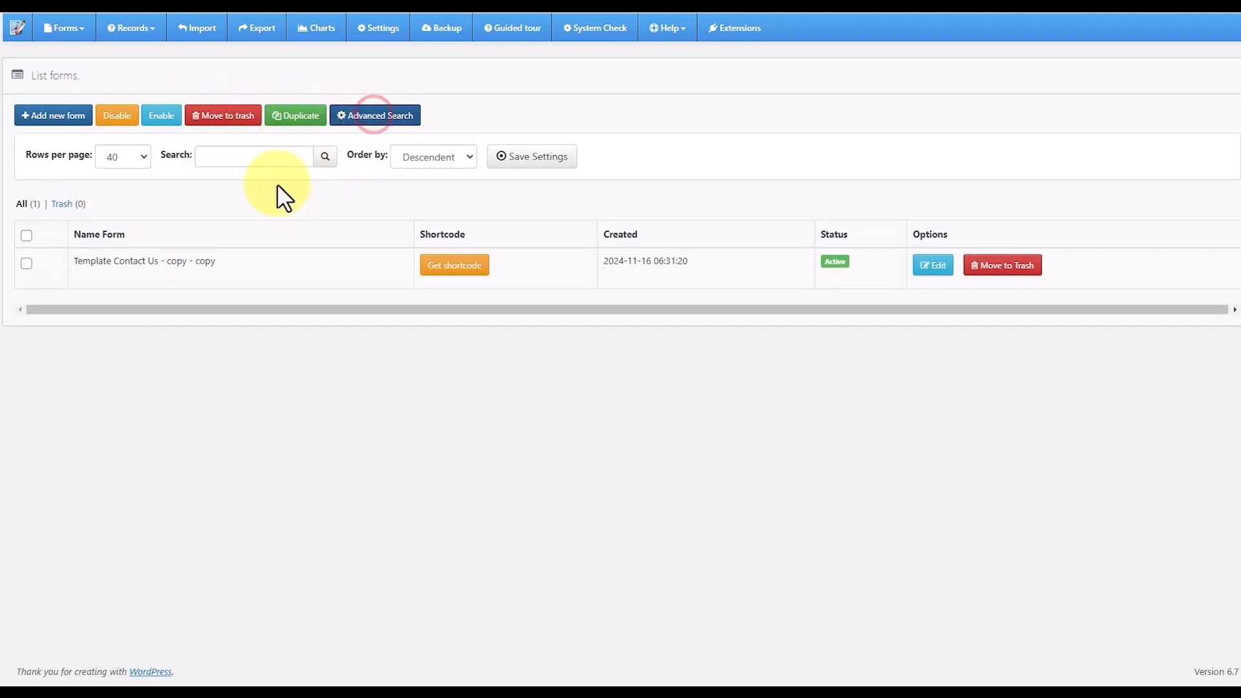
{"action": "left_click", "coordinate": [132, 156]}
{"action": "scroll", "coordinate": [109, 409], "scroll_direction": "down", "scroll_amount": 2}
{"action": "left_click", "coordinate": [115, 547]}
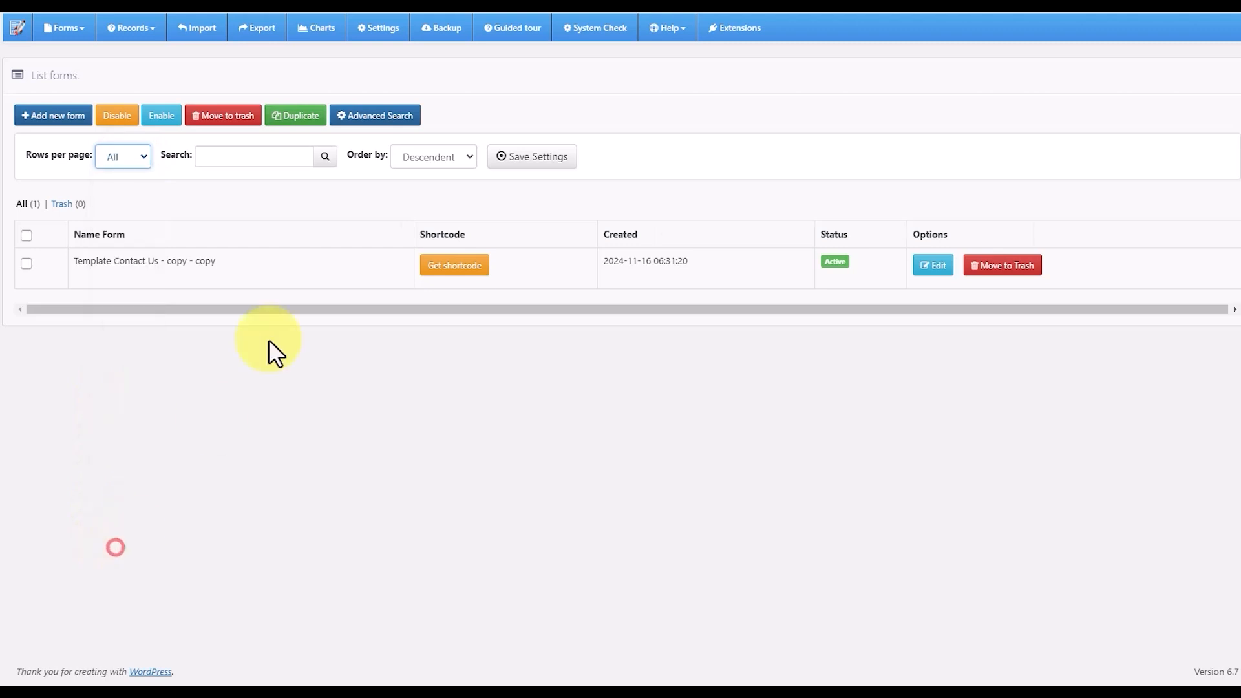
{"action": "left_click", "coordinate": [129, 158]}
{"action": "left_click", "coordinate": [115, 349]}
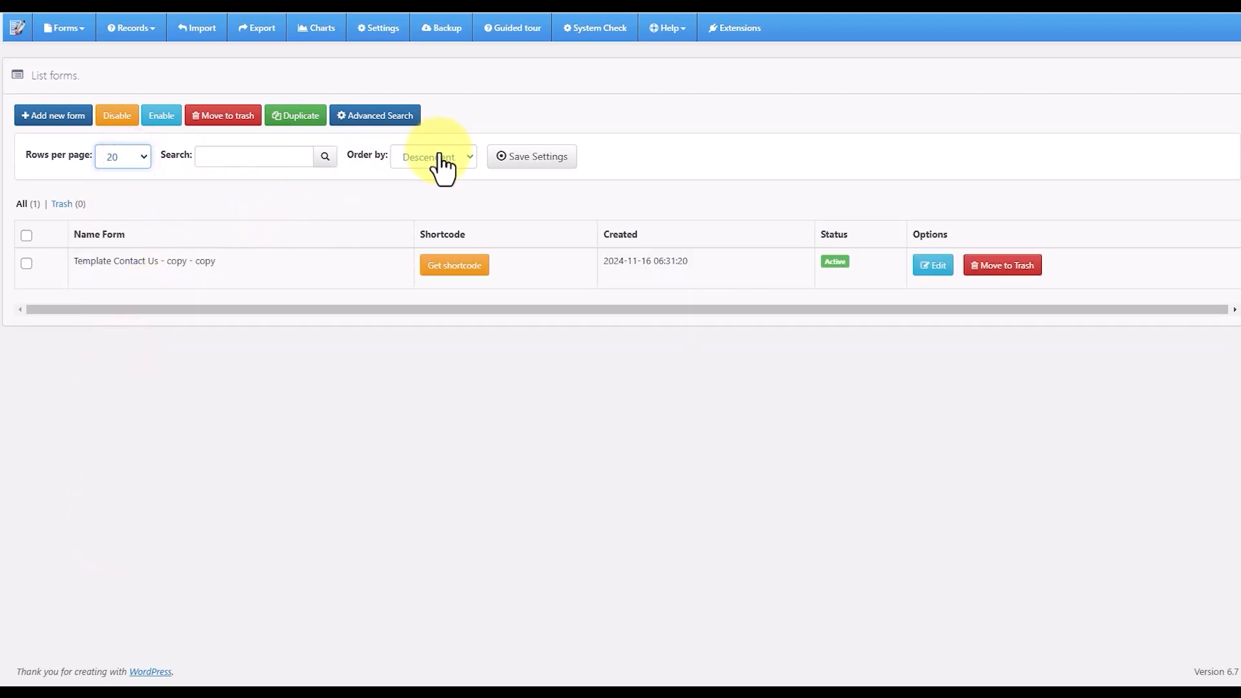
{"action": "left_click", "coordinate": [534, 159]}
{"action": "left_click", "coordinate": [691, 63]}
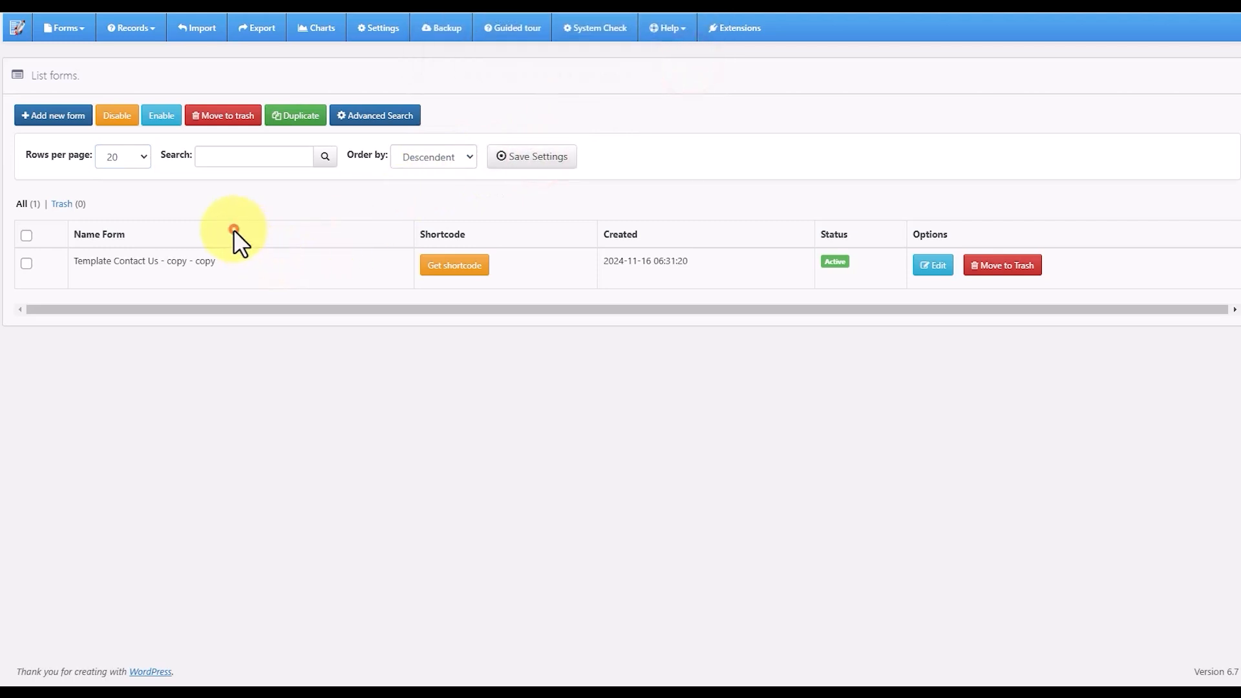
{"action": "left_click", "coordinate": [75, 34]}
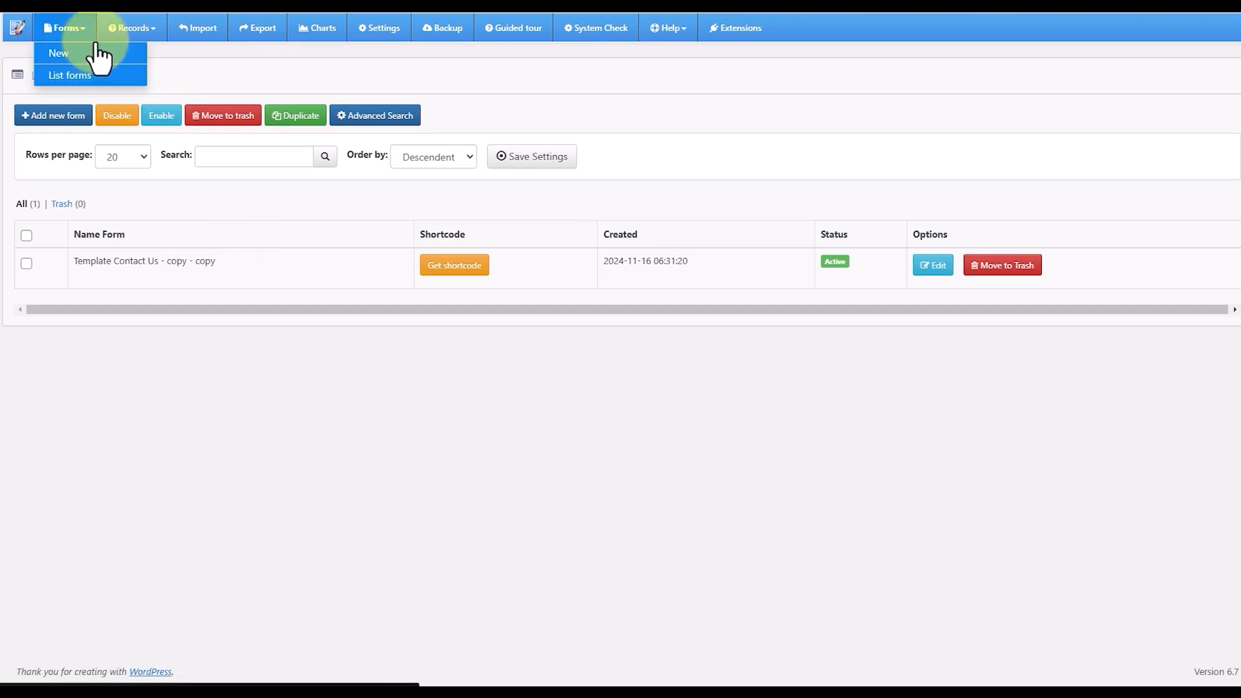
{"action": "left_click", "coordinate": [134, 29]}
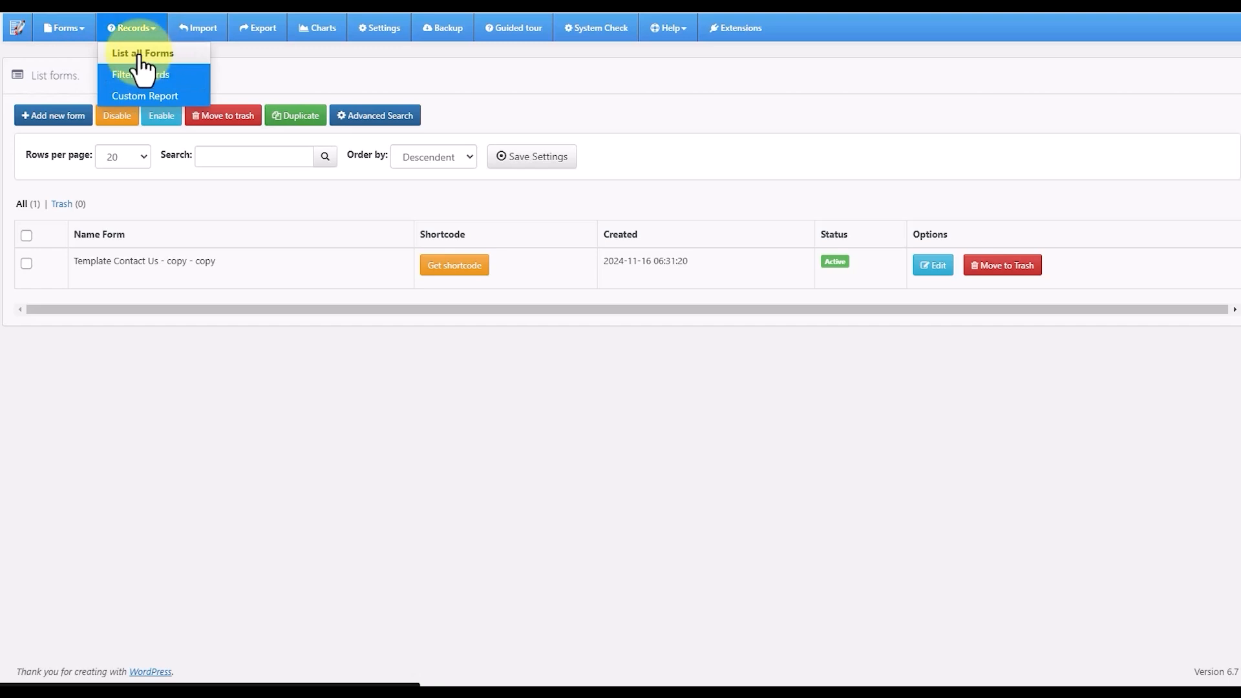
Copy the export code of the form "Template Contact Us - copy - copy" to the clipboard
{"action": "left_click", "coordinate": [198, 29]}
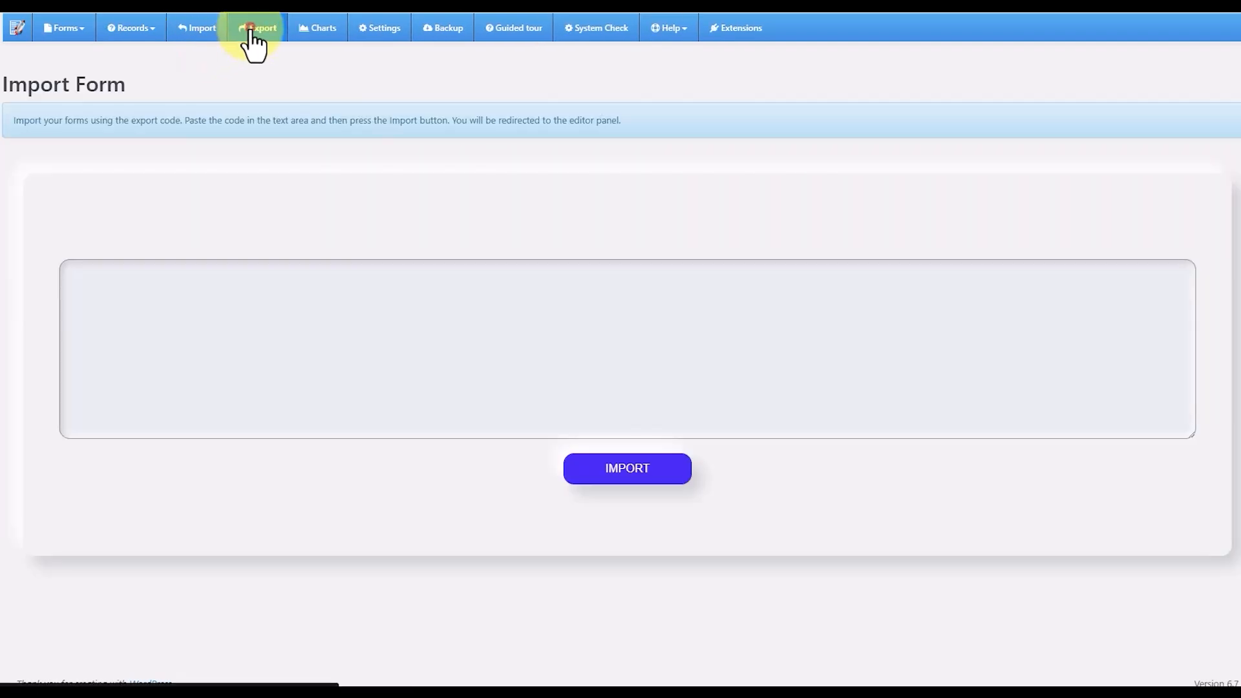
{"action": "left_click", "coordinate": [252, 29]}
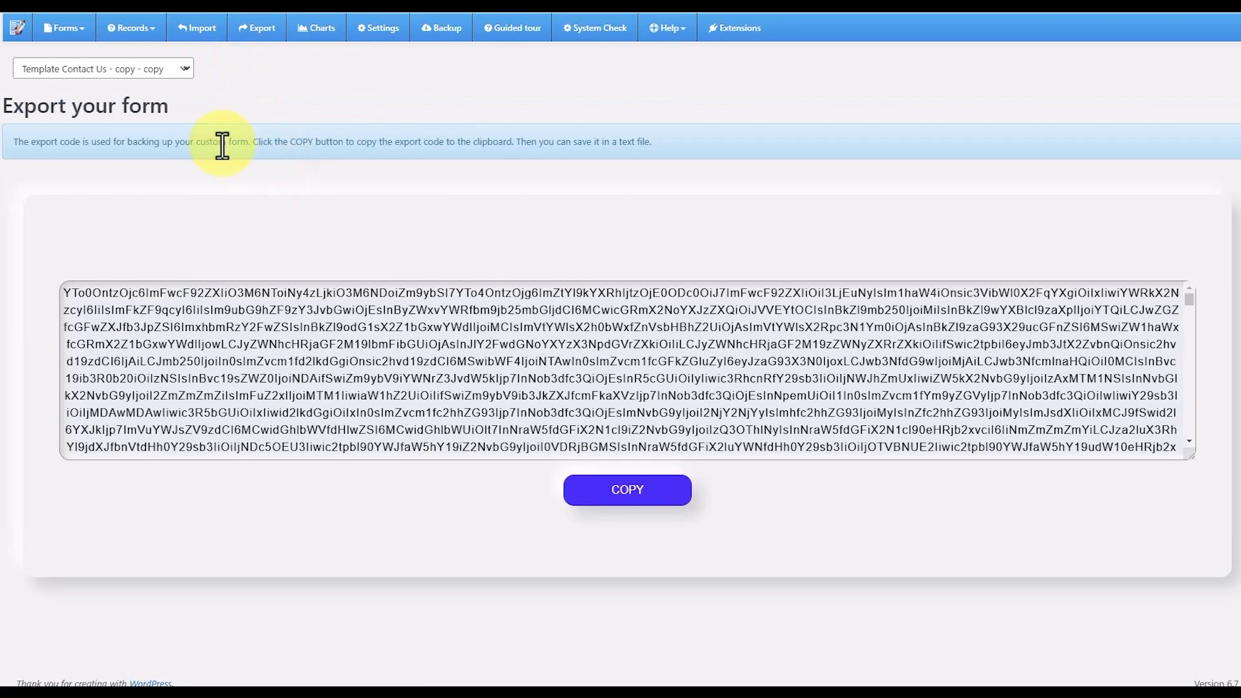
{"action": "left_click", "coordinate": [648, 502]}
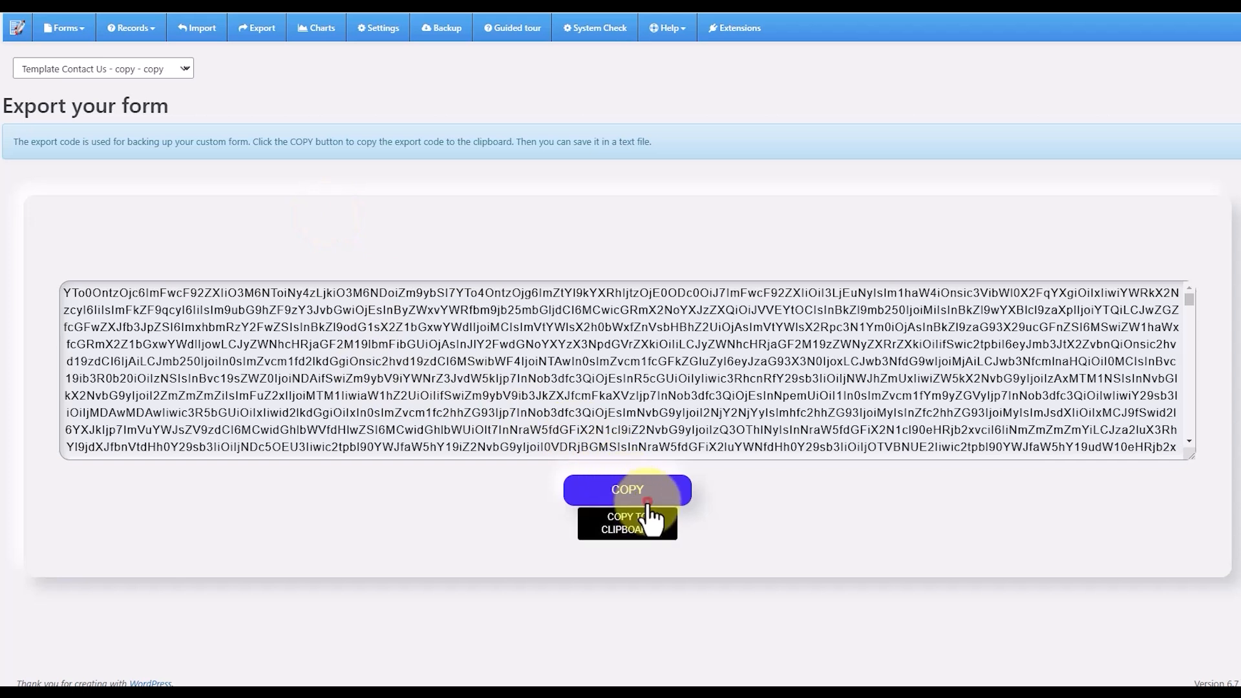
Import a new form from the copied export code
{"action": "left_click", "coordinate": [203, 33]}
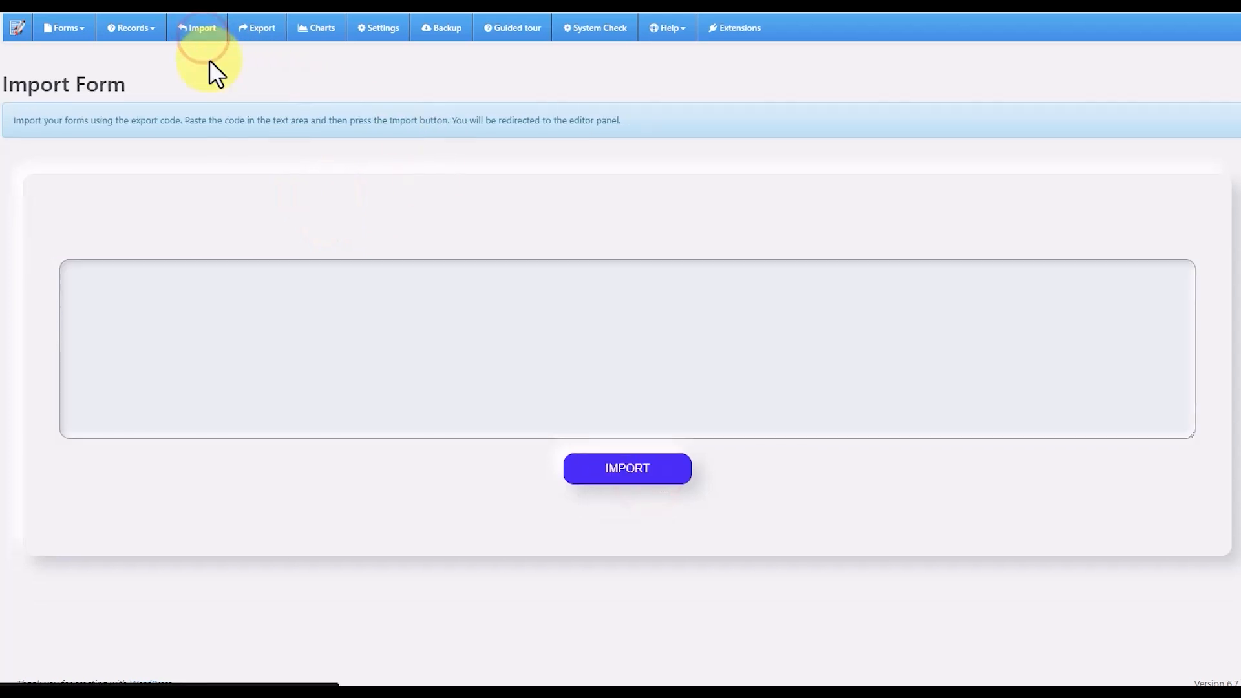
{"action": "left_click", "coordinate": [271, 323]}
{"action": "key", "text": "ctrl+v"}
{"action": "left_click", "coordinate": [665, 479]}
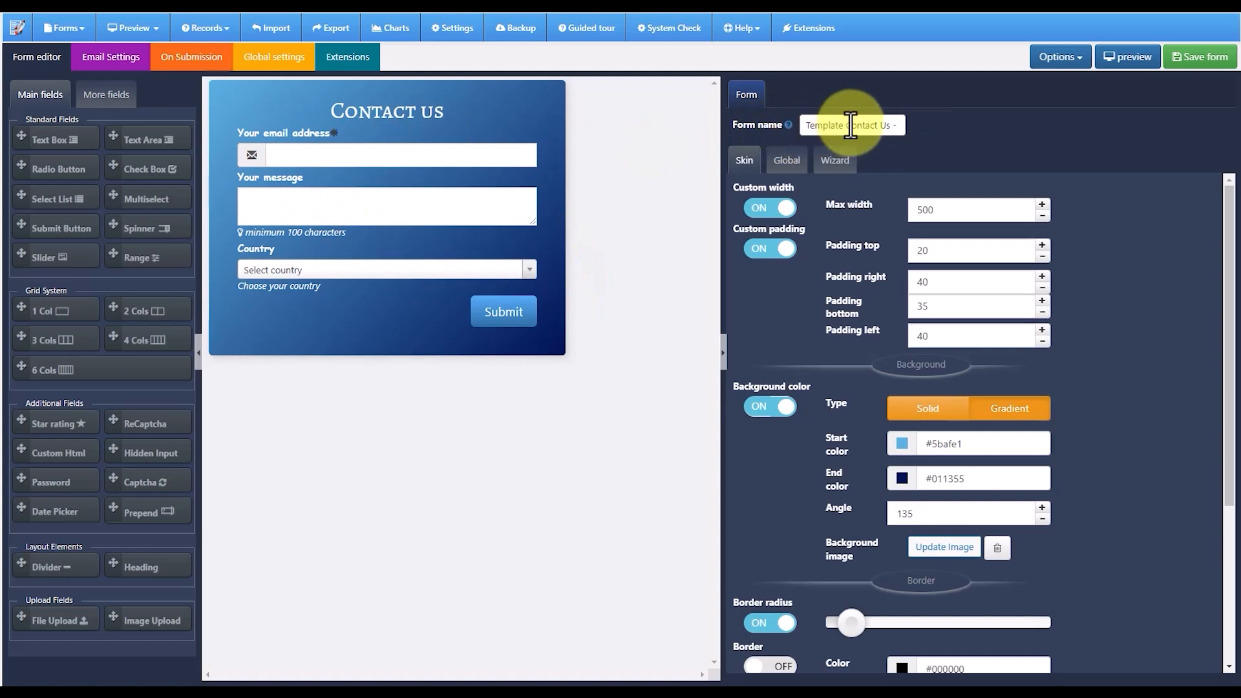
Rename the imported form "Contact Us 2" and save it
{"action": "left_click_drag", "start_coordinate": [844, 124], "coordinate": [916, 131]}
{"action": "key", "text": "Delete"}
{"action": "key", "text": "Delete"}
{"action": "key", "text": "Delete"}
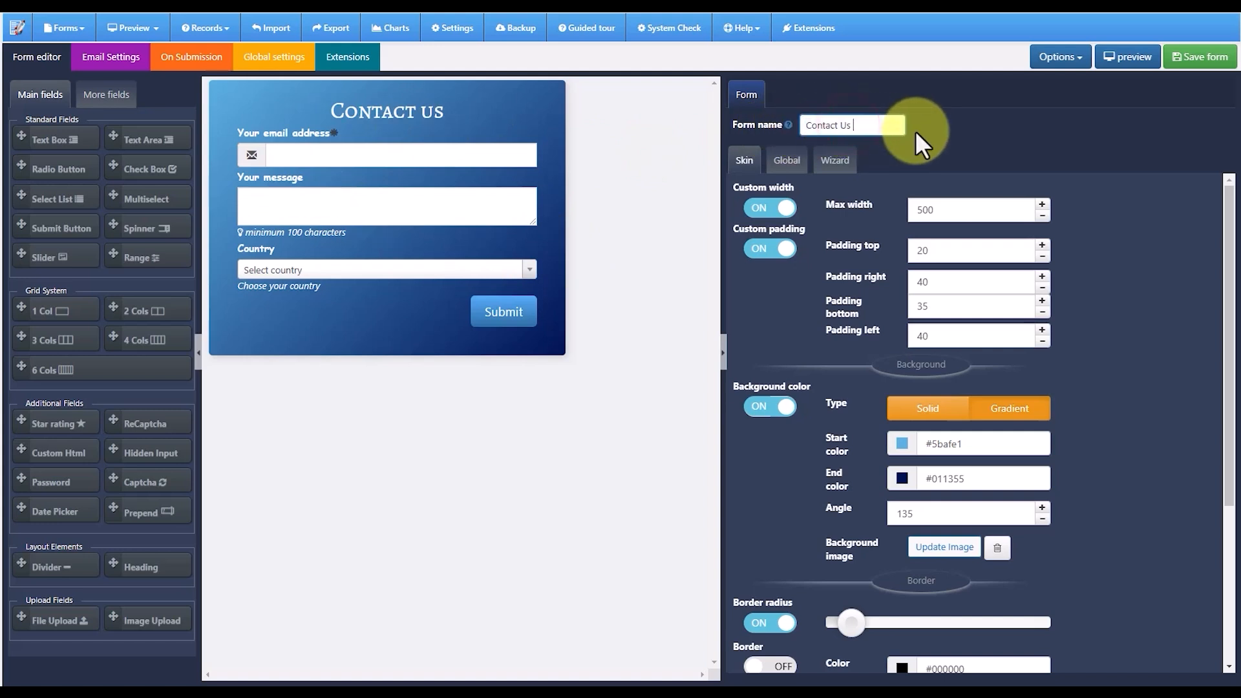
{"action": "type", "text": "2"}
{"action": "left_click", "coordinate": [1196, 58]}
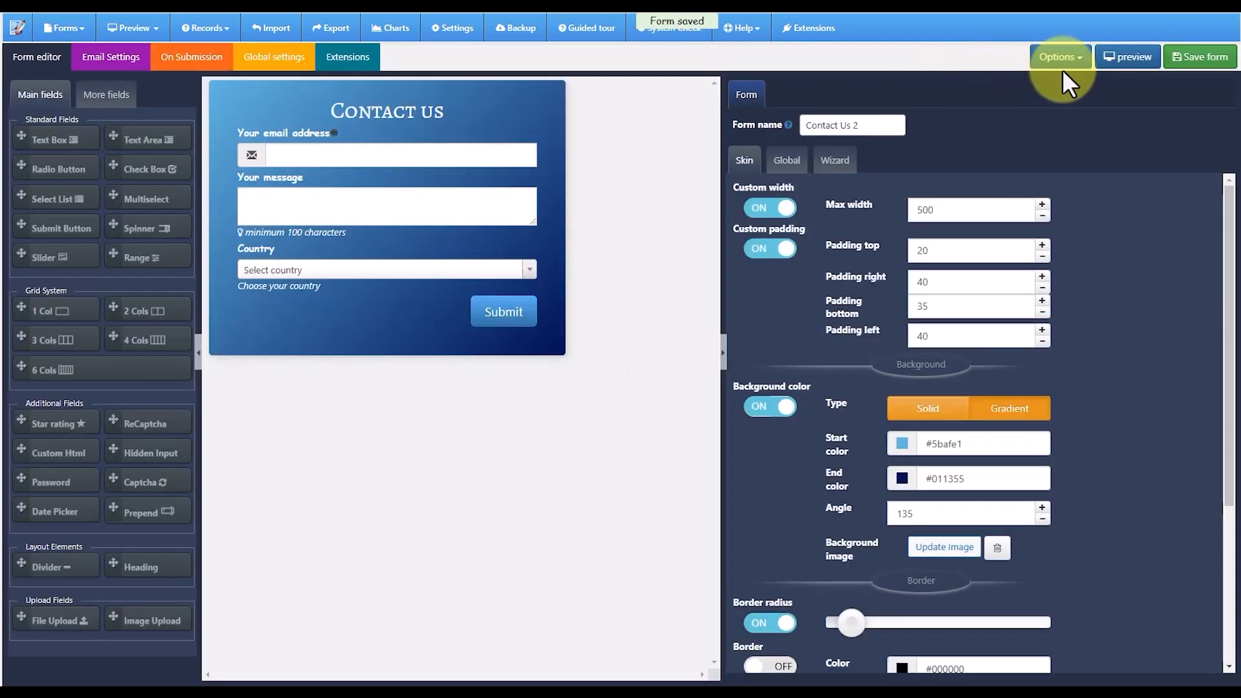
Preview the form for desktops and try submitting it with empty fields
{"action": "left_click", "coordinate": [1128, 59]}
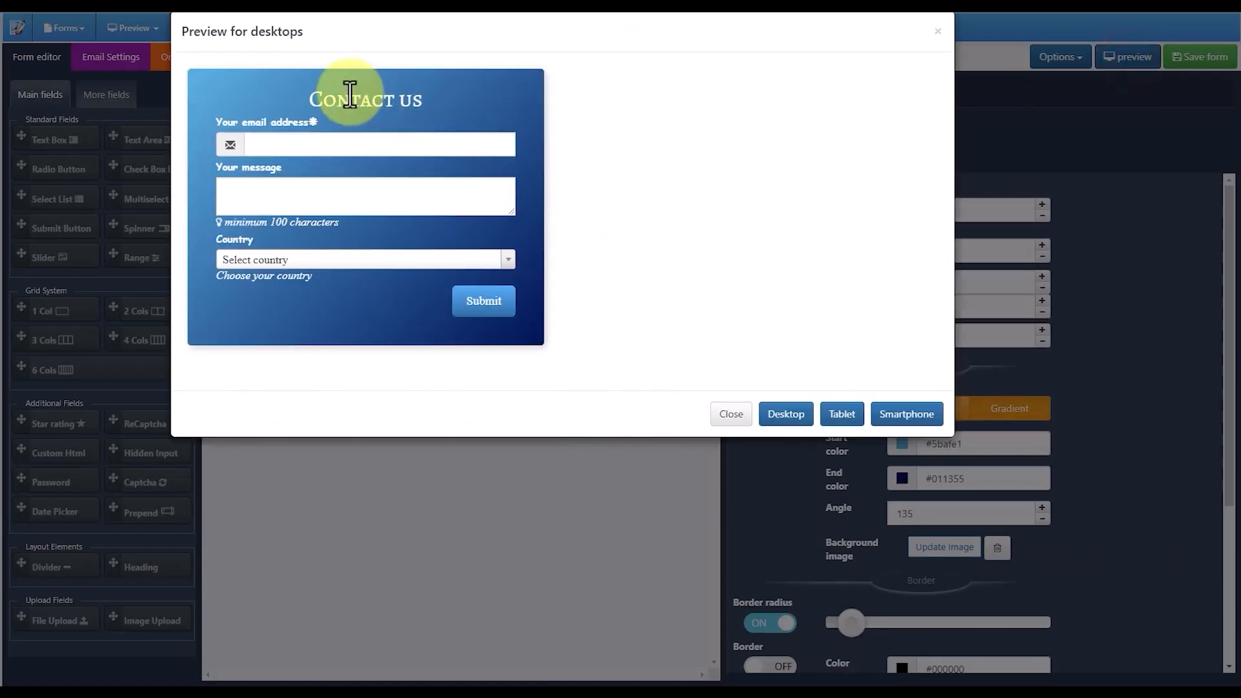
{"action": "left_click", "coordinate": [292, 146]}
{"action": "left_click", "coordinate": [475, 315]}
Submit a test entry in the preview with an e-mail address, the message "asdfasdf" and the country Italy, and close the preview
{"action": "left_click", "coordinate": [327, 145]}
{"action": "type", "text": "asdfas@asdf"}
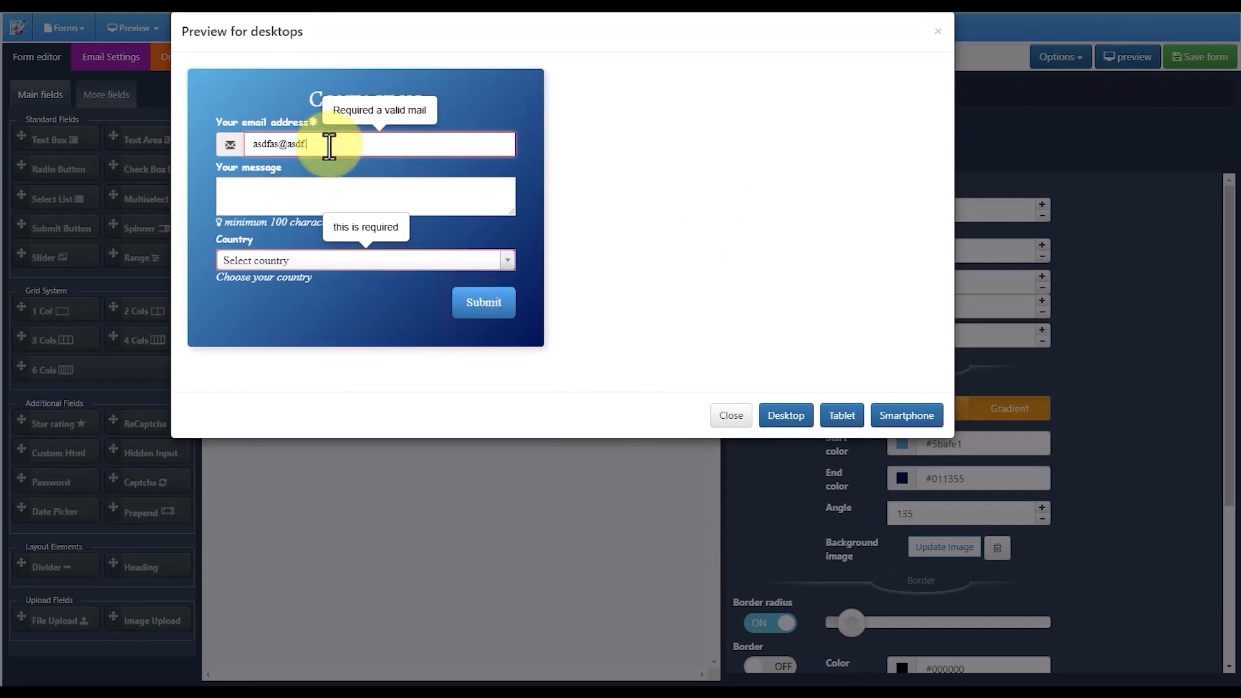
{"action": "type", "text": ".com"}
{"action": "left_click", "coordinate": [337, 187]}
{"action": "type", "text": "as"}
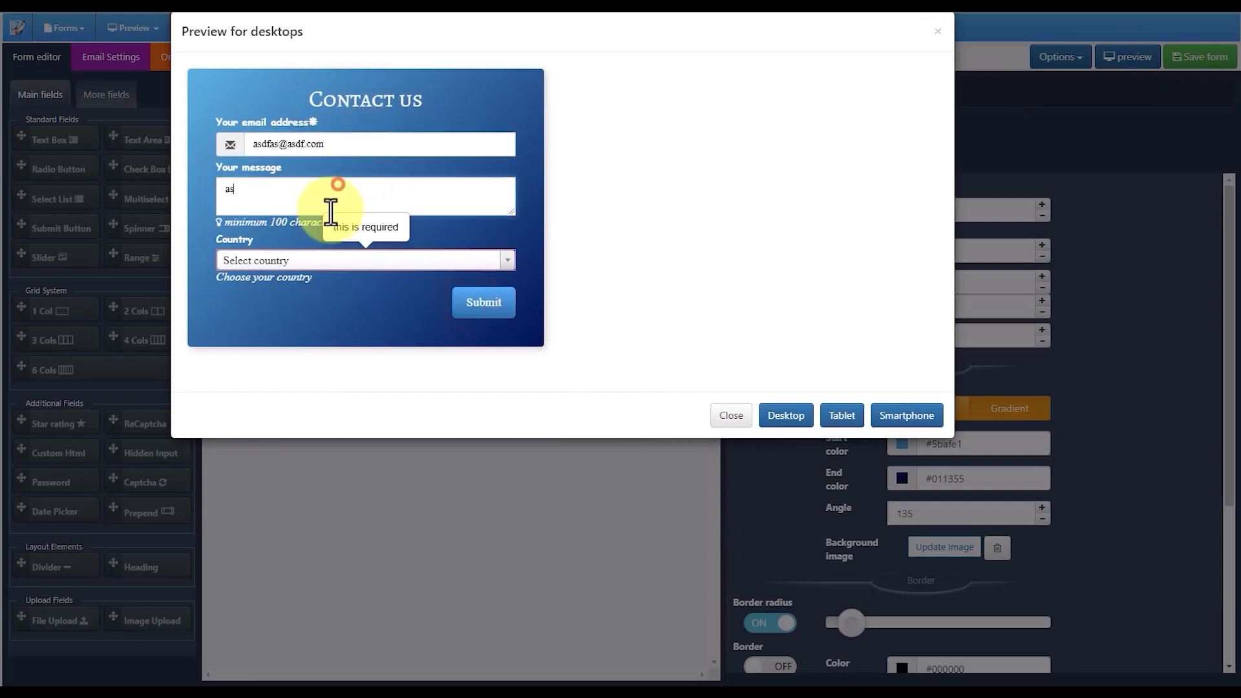
{"action": "left_click", "coordinate": [302, 259]}
{"action": "left_click", "coordinate": [284, 218]}
{"action": "left_click", "coordinate": [484, 302]}
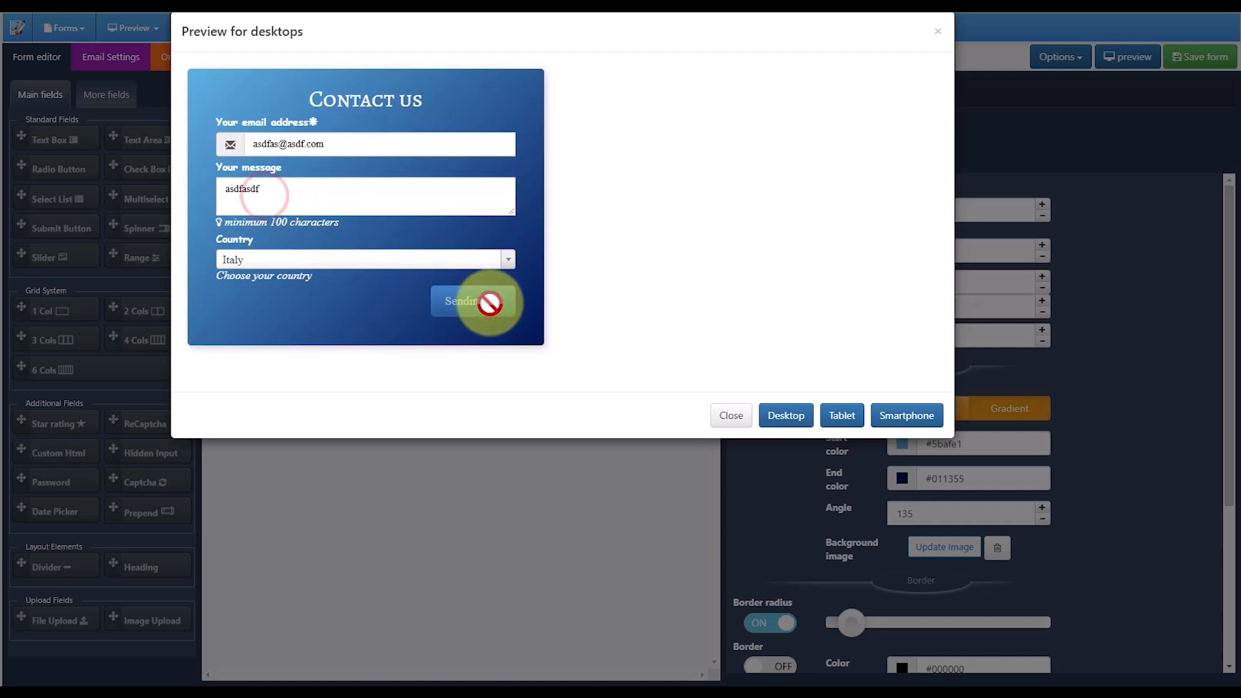
{"action": "left_click", "coordinate": [724, 415]}
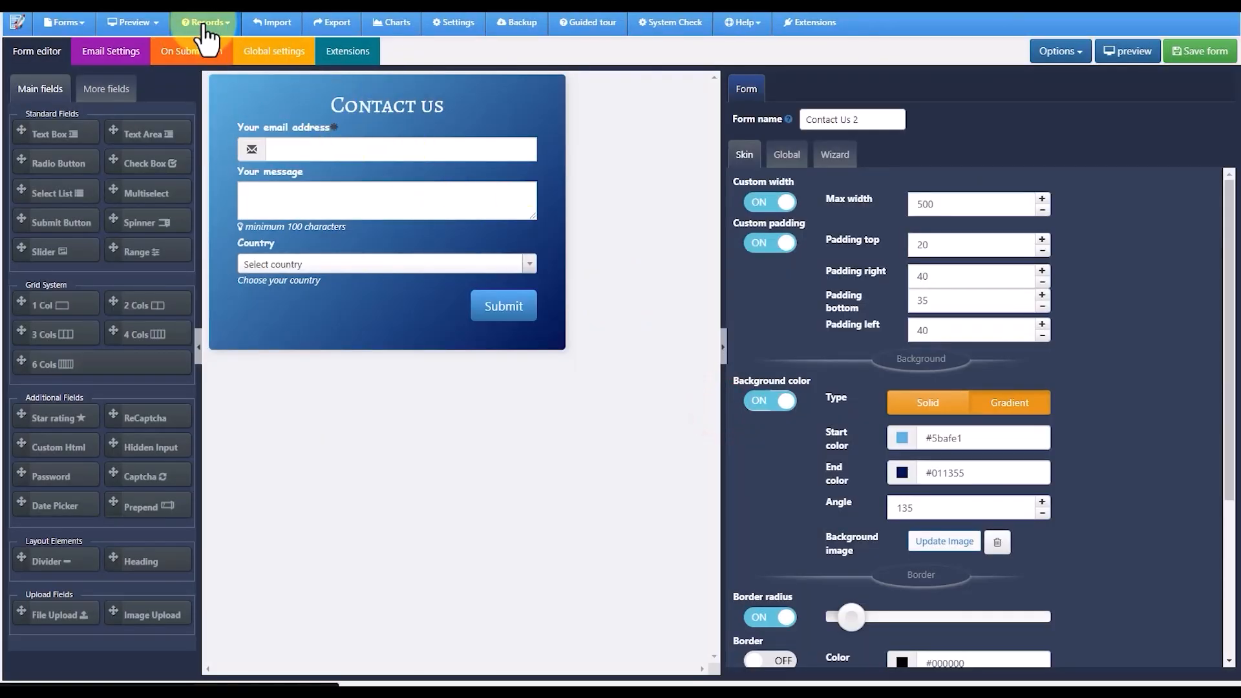
Go back to the list of forms and check the entry for "Contact Us 2"
{"action": "left_click", "coordinate": [65, 22]}
{"action": "left_click", "coordinate": [81, 65]}
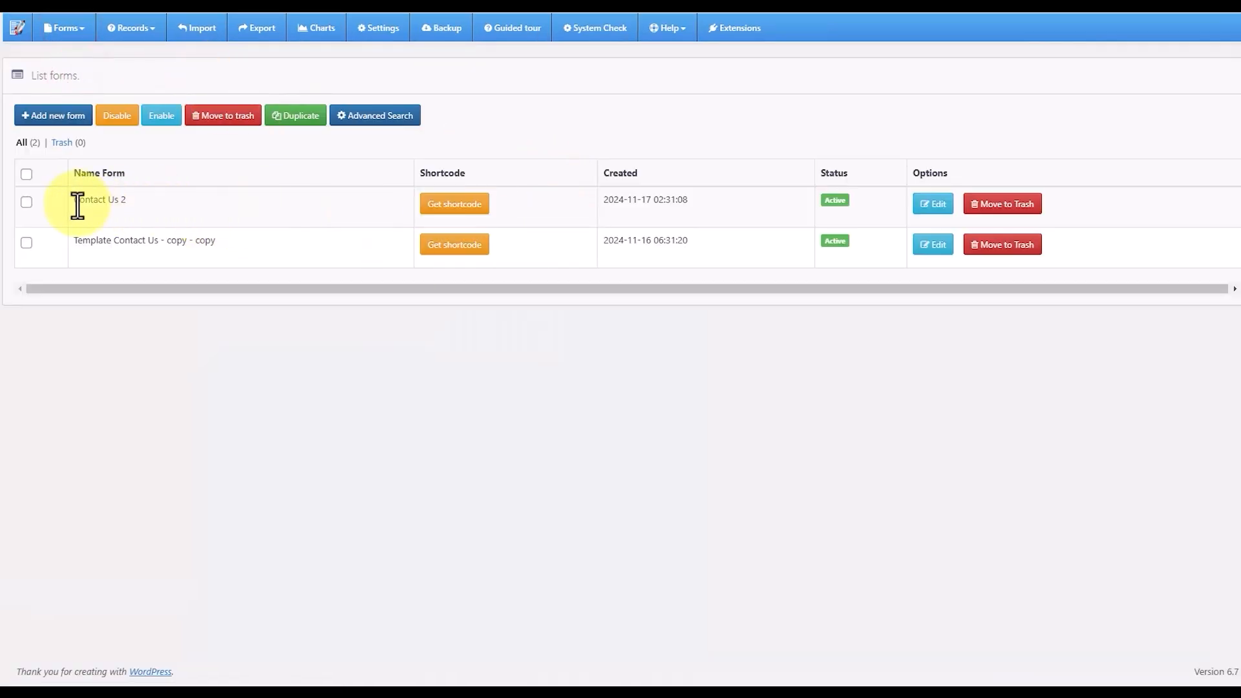
{"action": "left_click_drag", "start_coordinate": [75, 202], "coordinate": [139, 204]}
{"action": "left_click", "coordinate": [165, 199]}
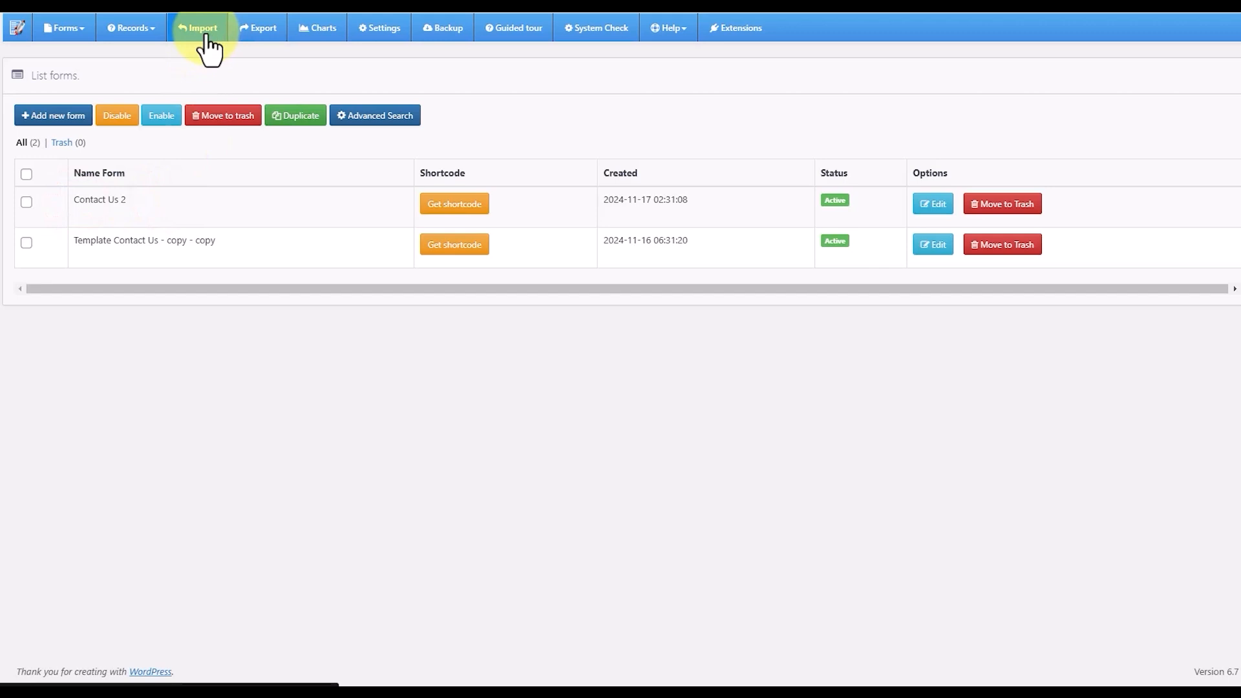
Show the "Contact Us 2" entry from the records list and examine its submission summary and additional info
{"action": "left_click", "coordinate": [122, 29]}
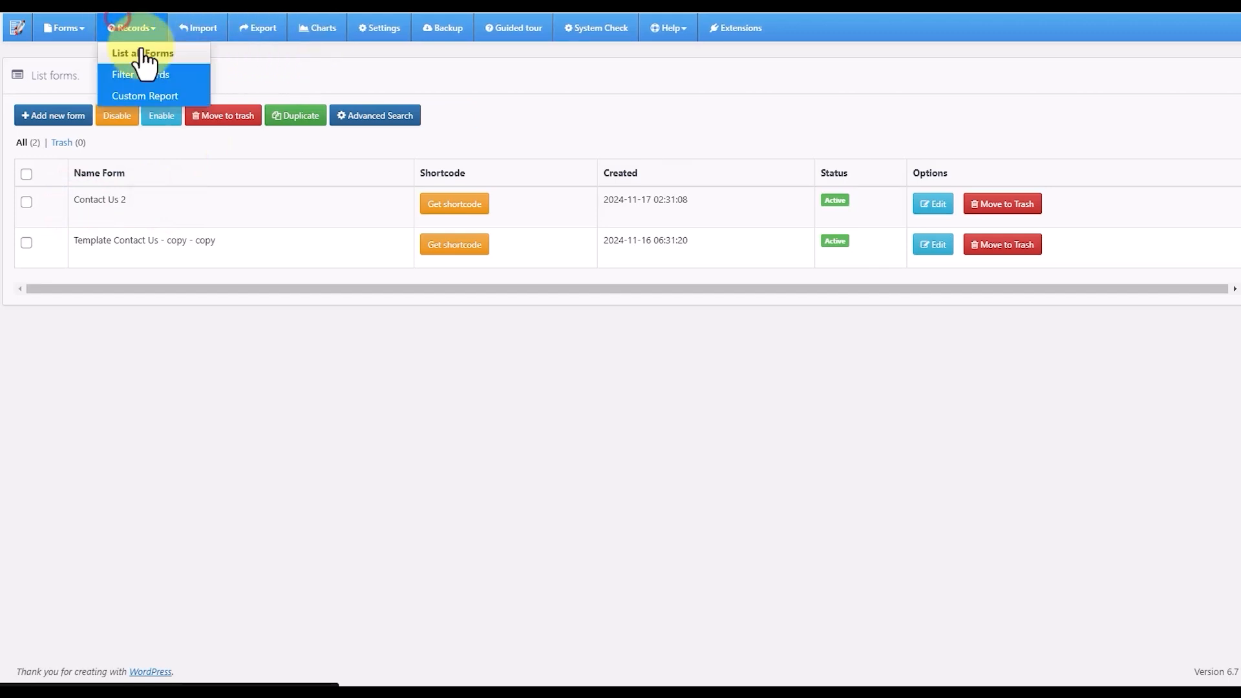
{"action": "left_click", "coordinate": [135, 54]}
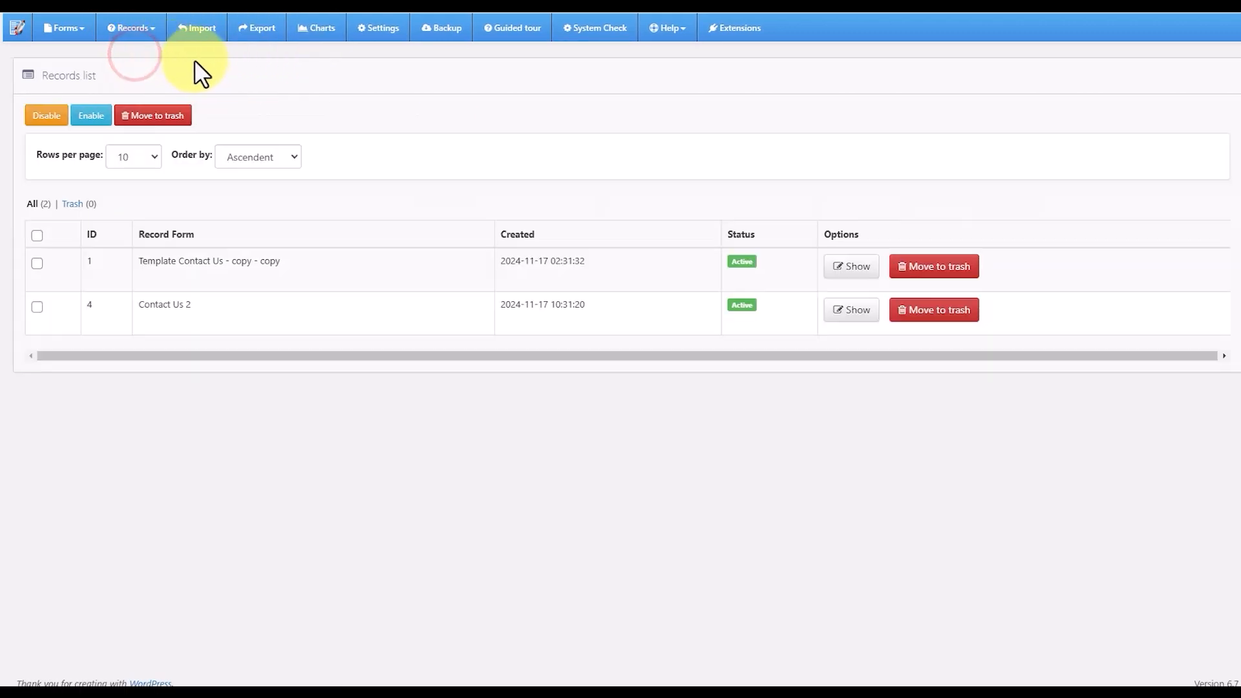
{"action": "left_click_drag", "start_coordinate": [135, 304], "coordinate": [322, 300]}
{"action": "left_click", "coordinate": [322, 300]}
{"action": "left_click", "coordinate": [834, 308]}
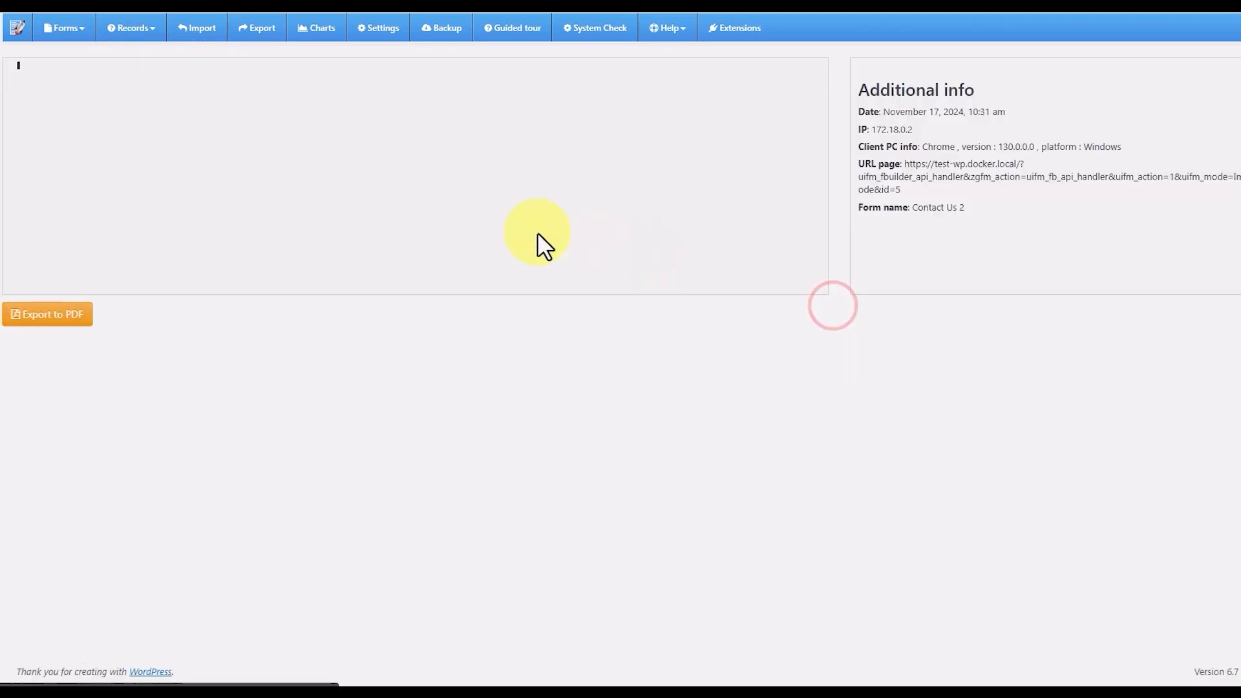
{"action": "left_click_drag", "start_coordinate": [31, 101], "coordinate": [428, 206]}
{"action": "left_click", "coordinate": [428, 206]}
{"action": "left_click_drag", "start_coordinate": [862, 84], "coordinate": [1029, 245]}
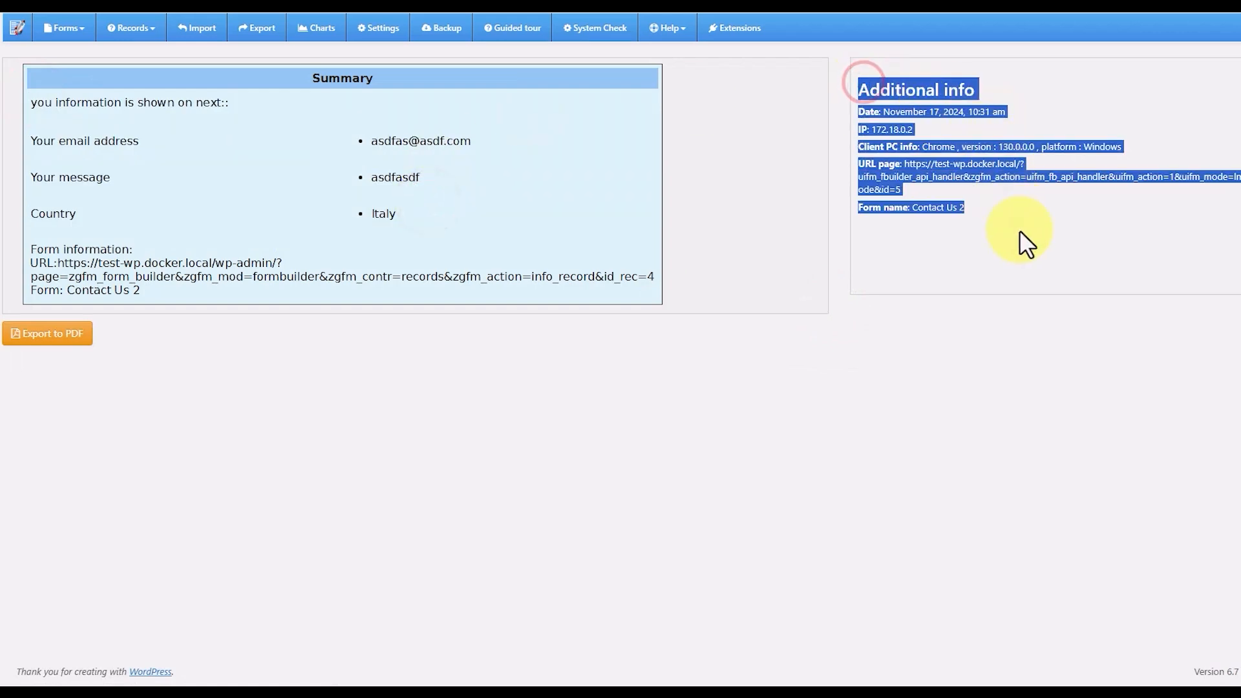
{"action": "left_click", "coordinate": [969, 119]}
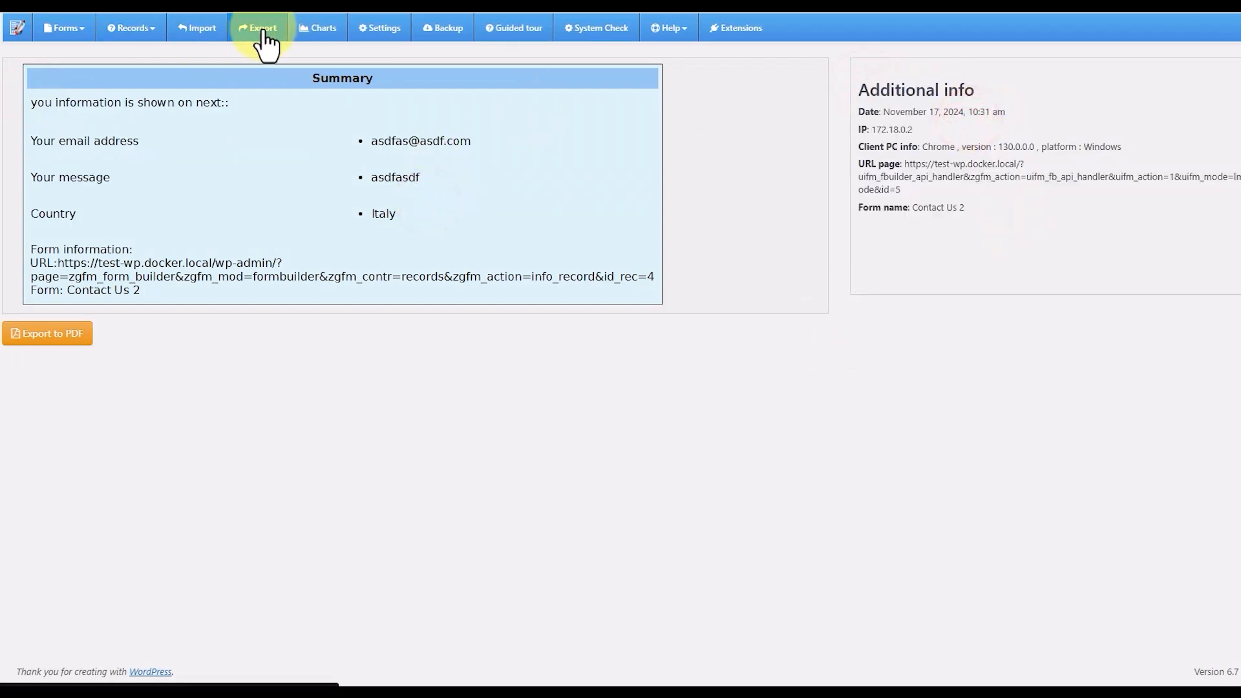
Display the filtered records of the form "Contact Us 2"
{"action": "left_click", "coordinate": [118, 34]}
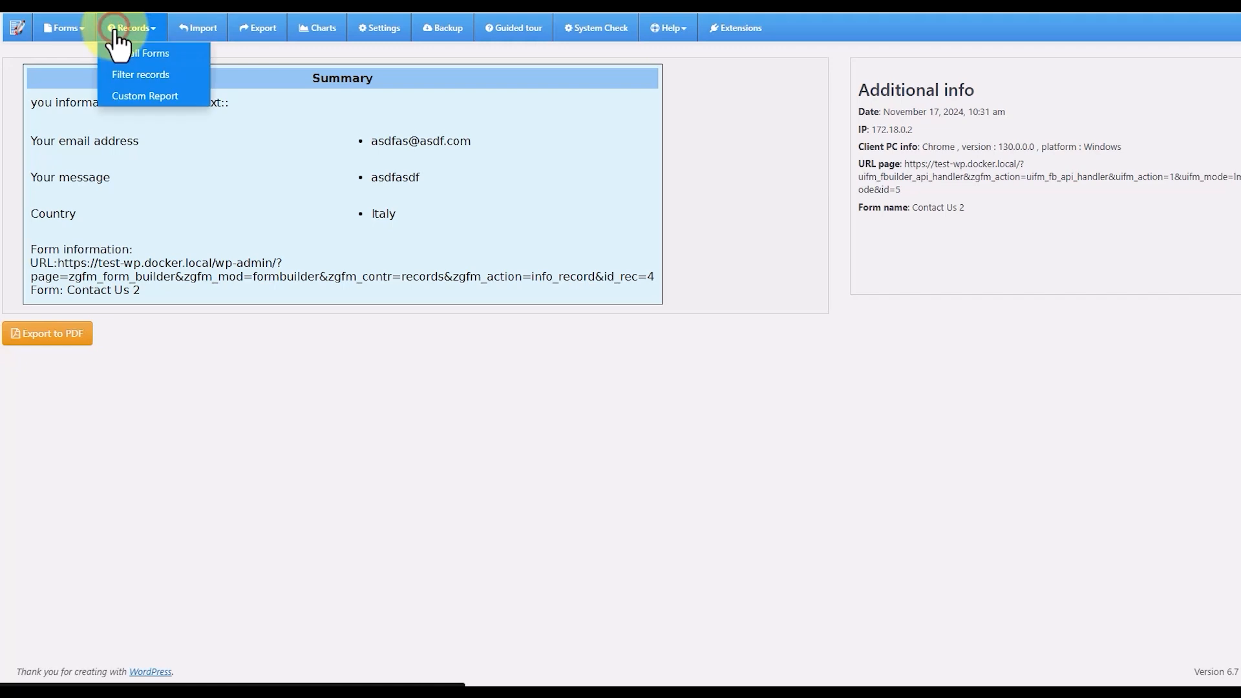
{"action": "left_click", "coordinate": [138, 65]}
{"action": "left_click", "coordinate": [133, 31]}
{"action": "left_click", "coordinate": [150, 74]}
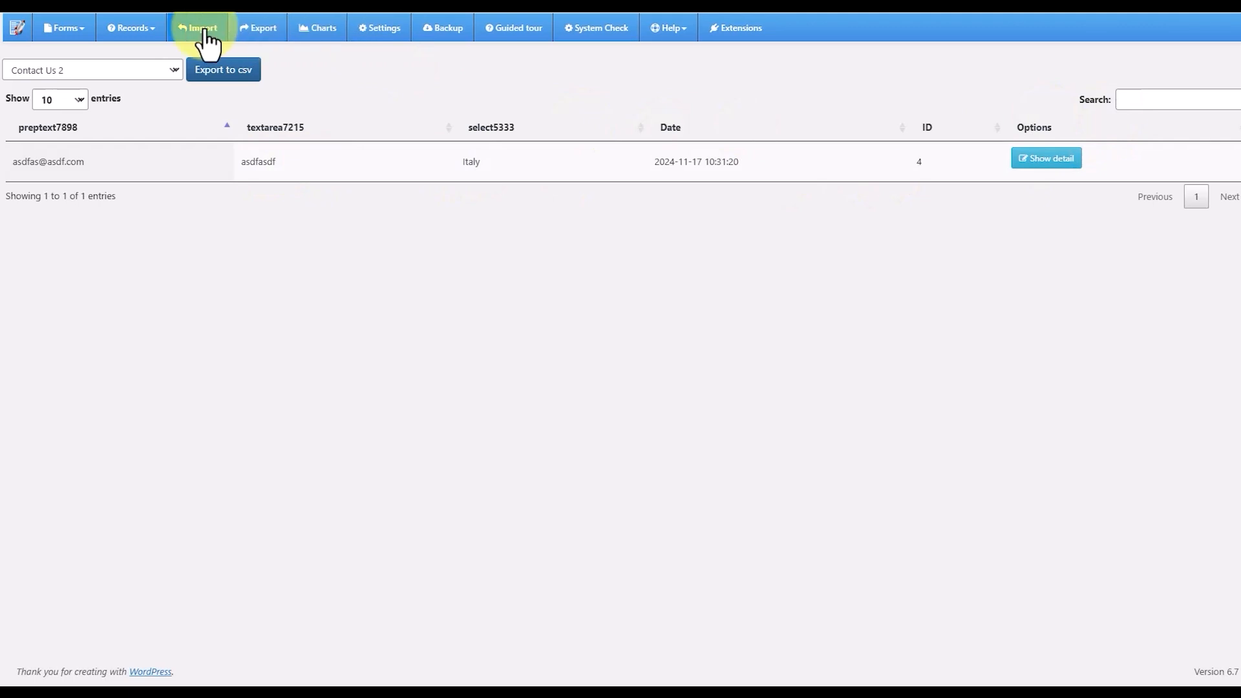
View the requests chart for "Contact Us 2" and check which forms can be charted
{"action": "left_click", "coordinate": [310, 29]}
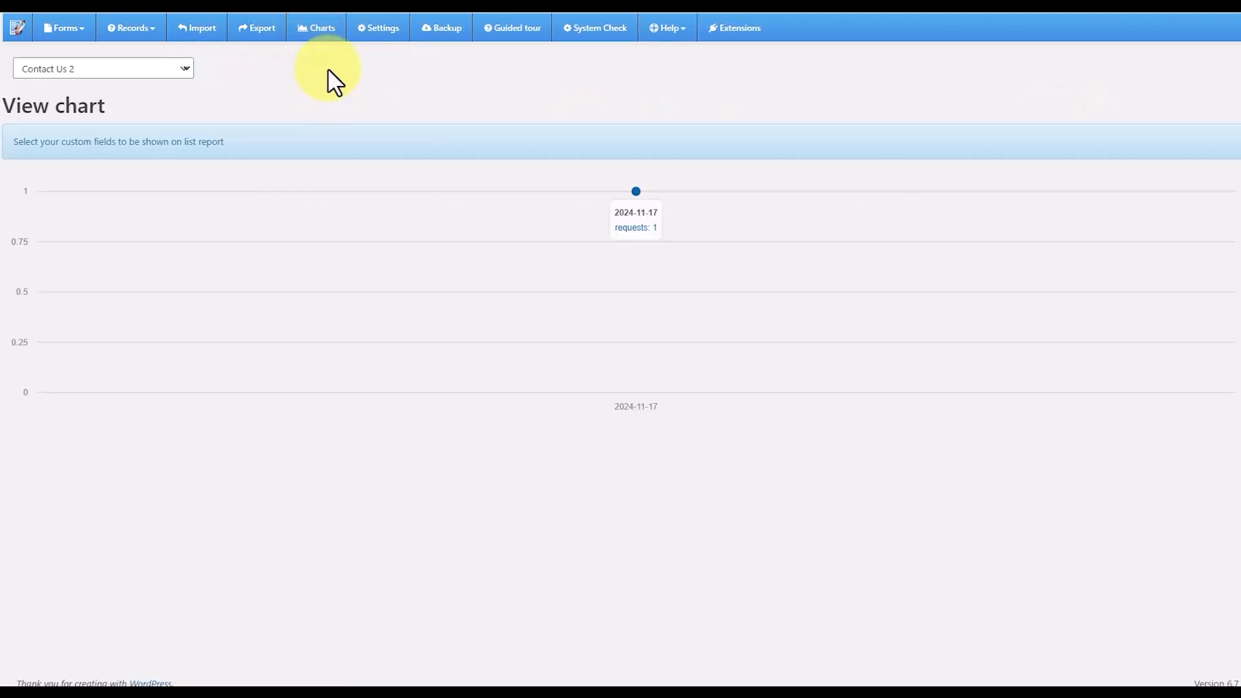
{"action": "left_click", "coordinate": [165, 77]}
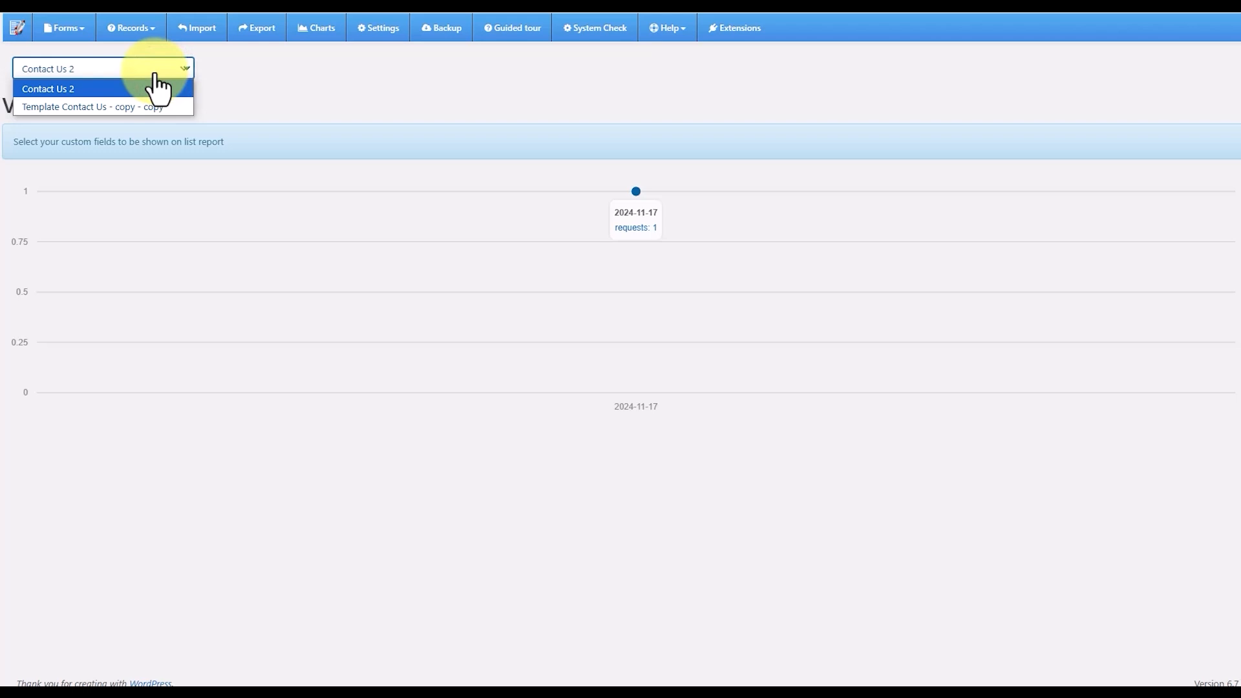
{"action": "left_click", "coordinate": [289, 79]}
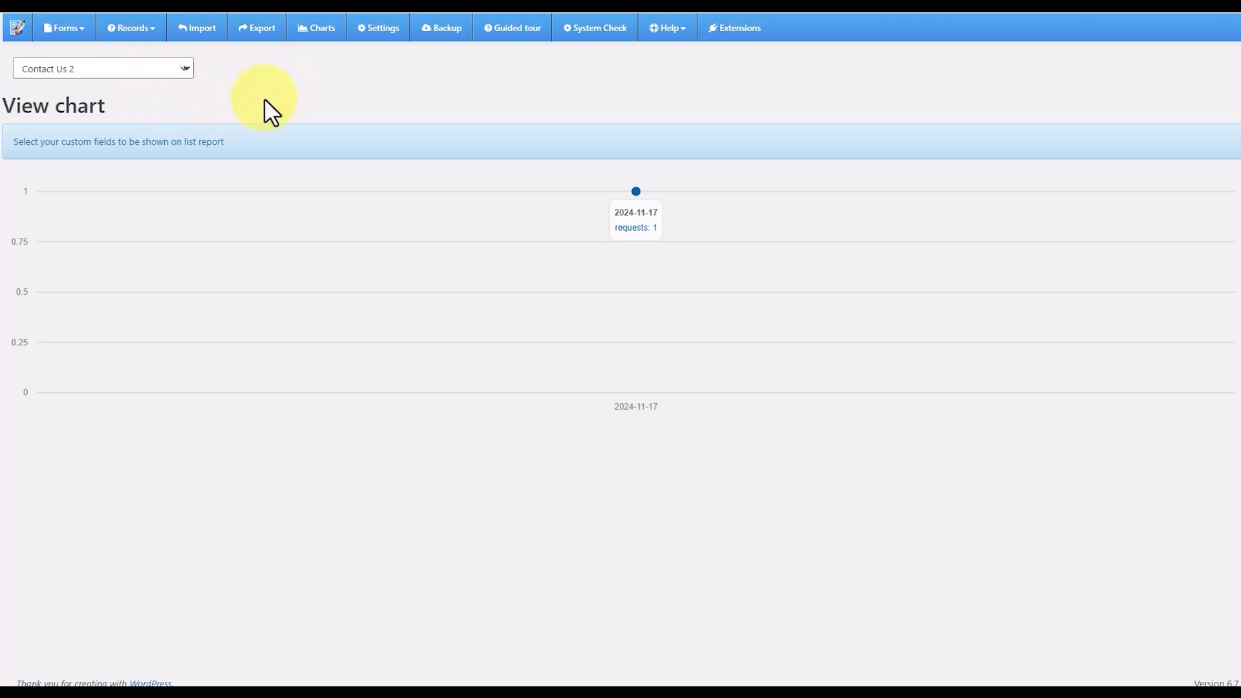
{"action": "left_click", "coordinate": [271, 97]}
Look through the Global, Export Records and Misc settings, and open the backup page
{"action": "left_click", "coordinate": [379, 34]}
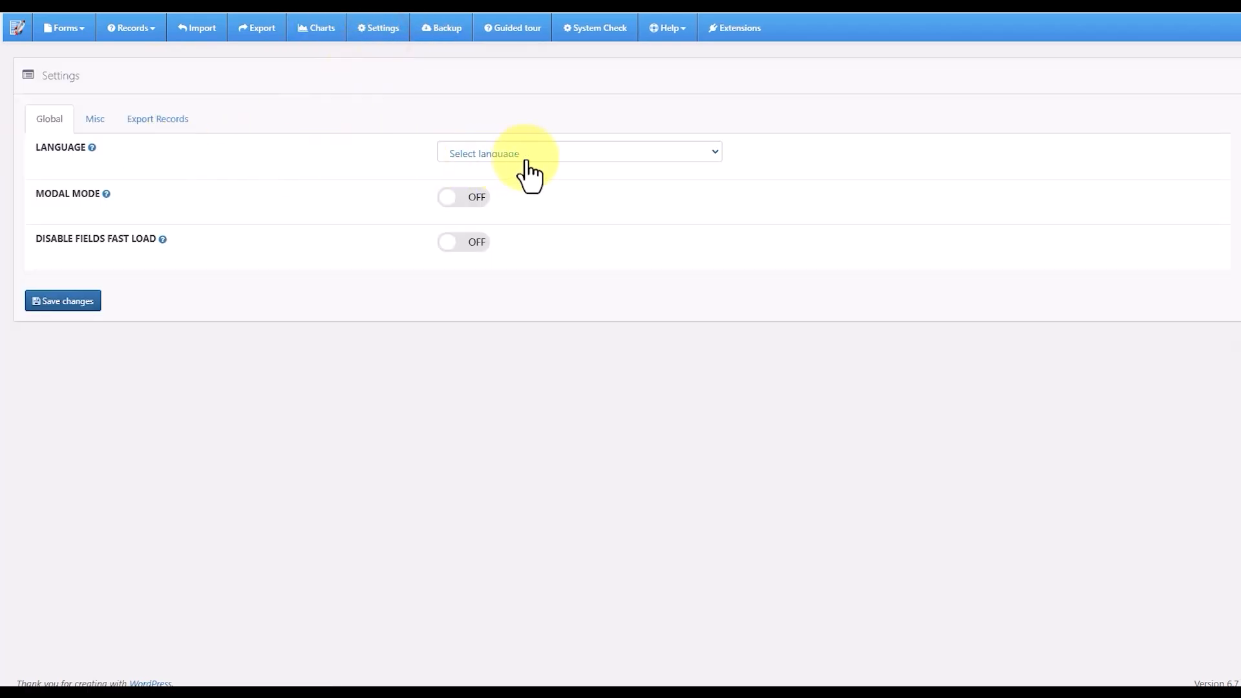
{"action": "left_click", "coordinate": [137, 121]}
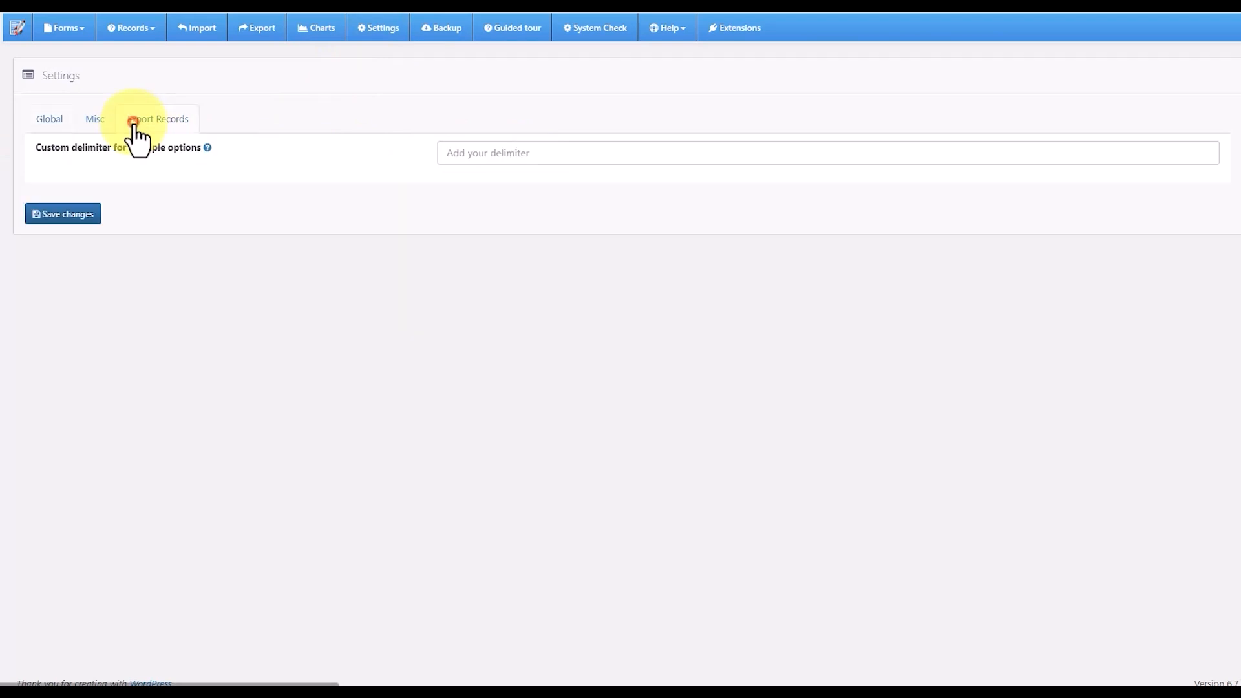
{"action": "left_click", "coordinate": [87, 121]}
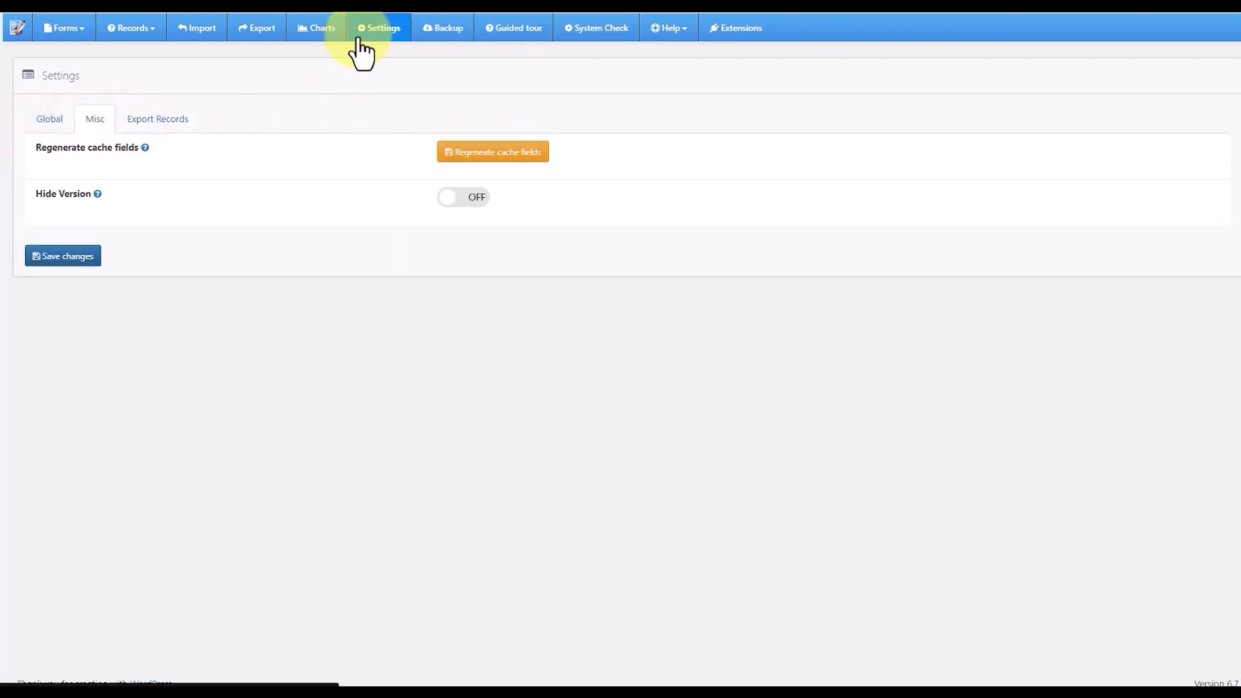
{"action": "left_click", "coordinate": [429, 33]}
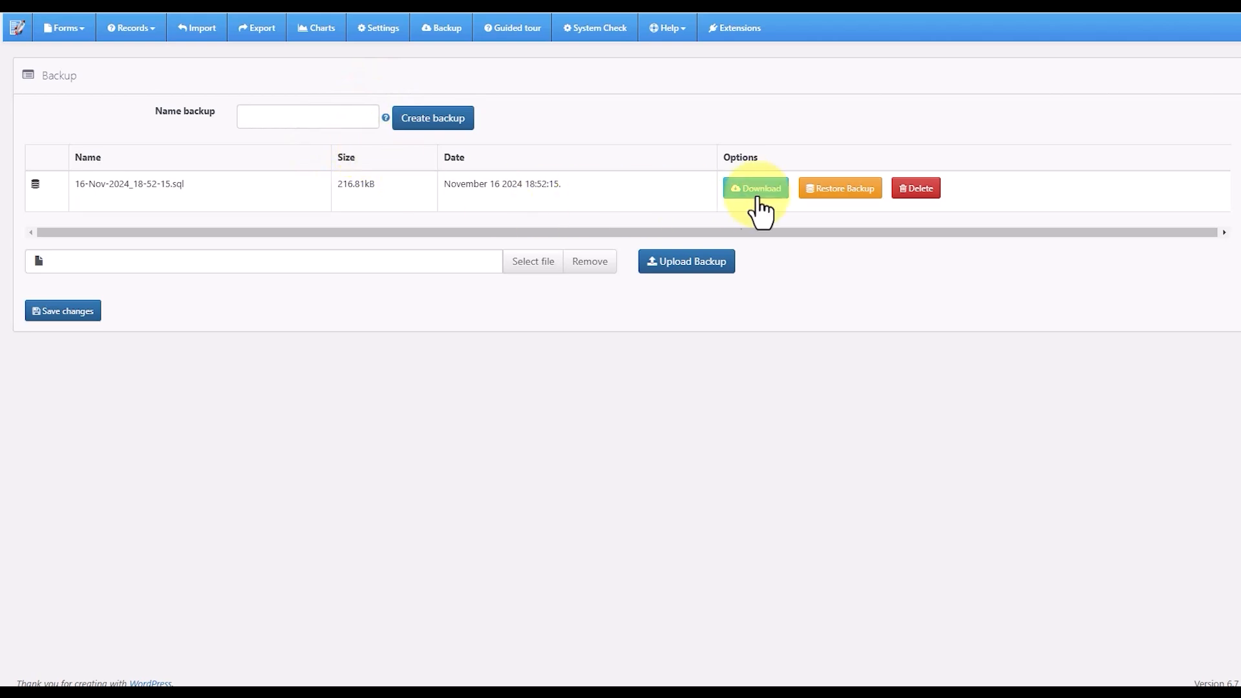
Delete the existing backup 16-Nov-2024_18-52-15.sql and create a new backup without entering a name
{"action": "left_click", "coordinate": [921, 188]}
{"action": "left_click", "coordinate": [758, 111]}
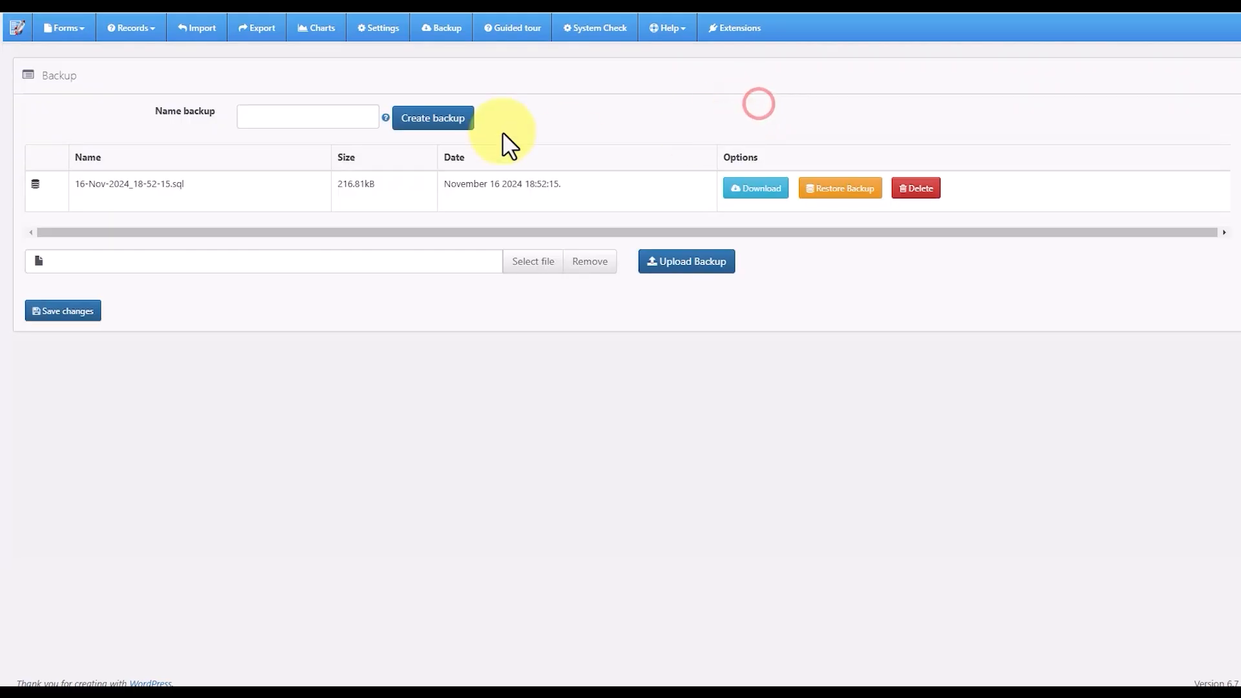
{"action": "left_click", "coordinate": [430, 120]}
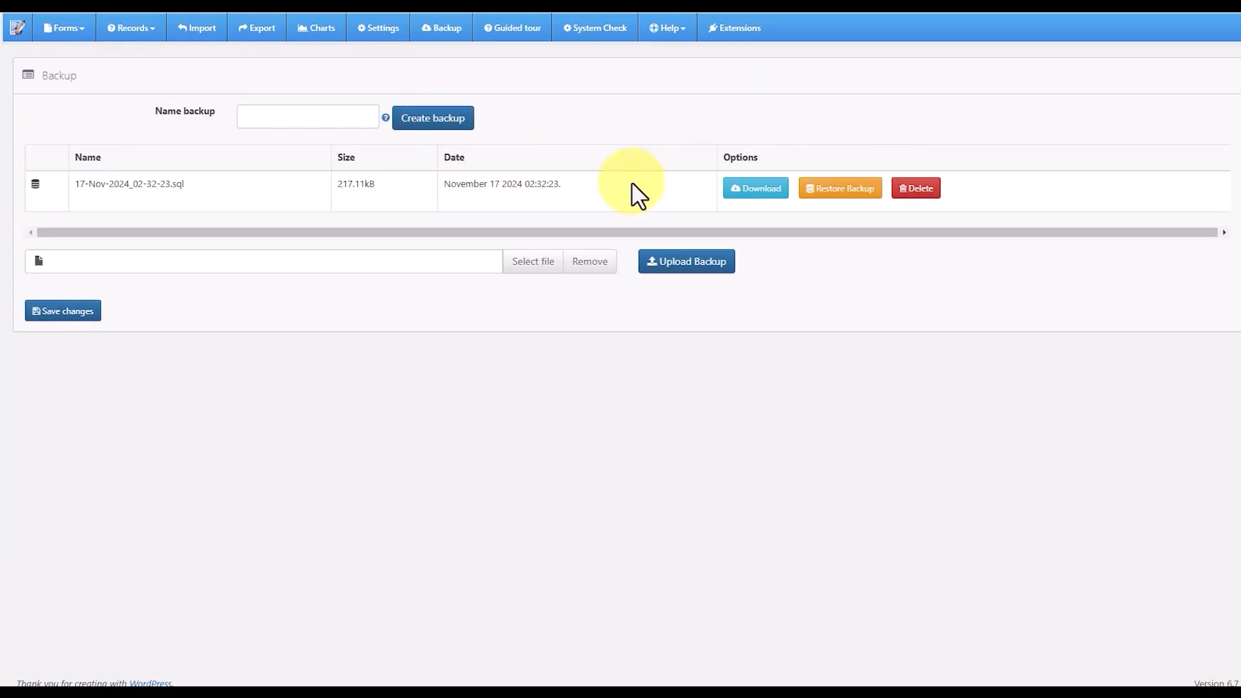
{"action": "left_click_drag", "start_coordinate": [75, 185], "coordinate": [289, 189]}
{"action": "left_click", "coordinate": [307, 180]}
{"action": "left_click", "coordinate": [502, 177]}
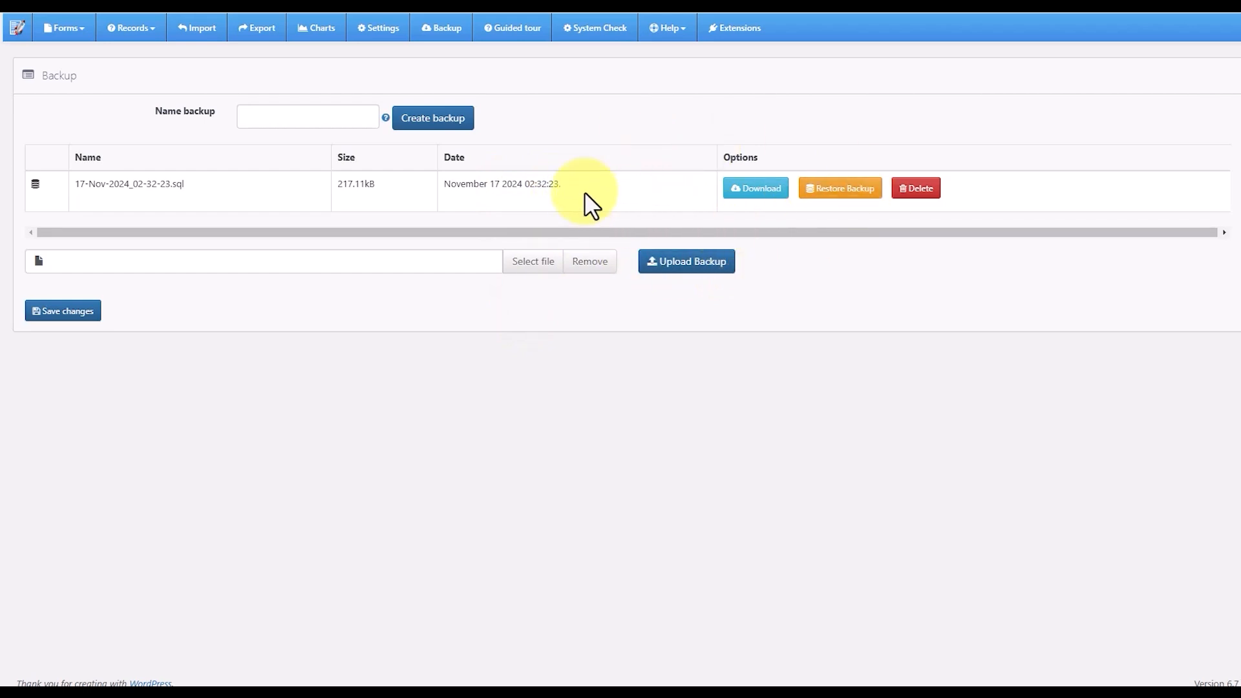
Try the guided tour on the backup page, and step through it on the forms list page
{"action": "left_click", "coordinate": [516, 32]}
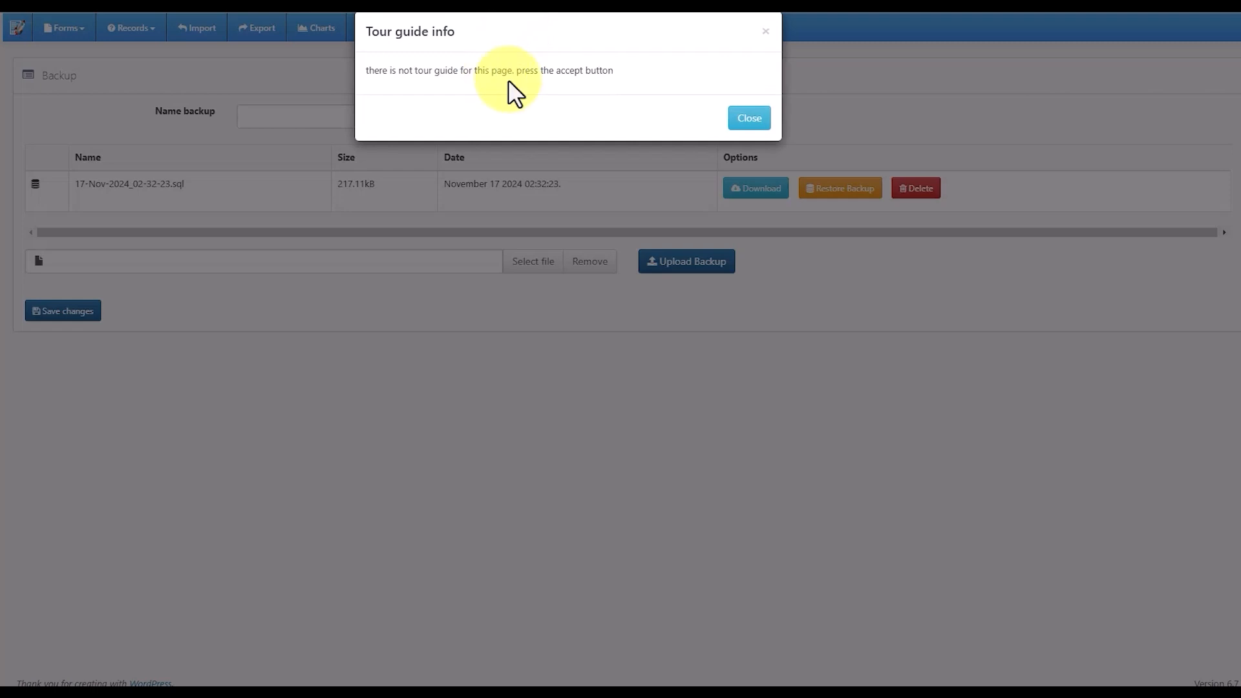
{"action": "left_click", "coordinate": [750, 120]}
{"action": "left_click", "coordinate": [68, 28]}
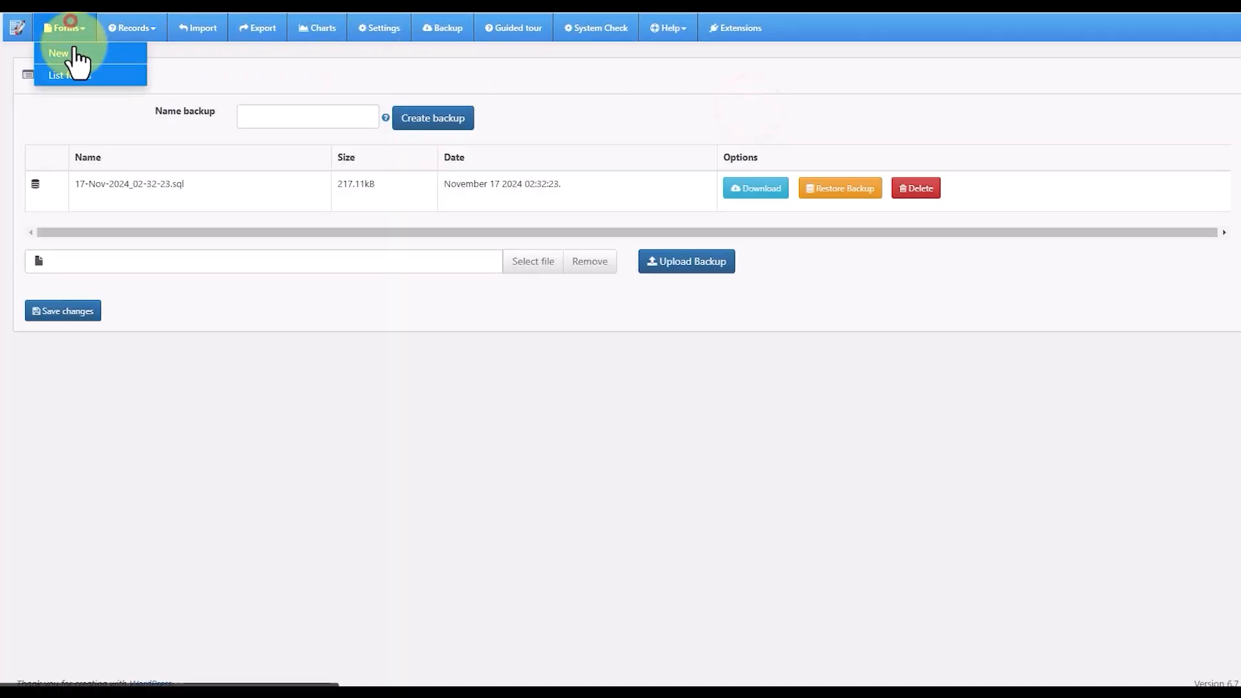
{"action": "left_click", "coordinate": [72, 76]}
{"action": "left_click", "coordinate": [511, 29]}
{"action": "left_click", "coordinate": [571, 262]}
{"action": "left_click", "coordinate": [868, 251]}
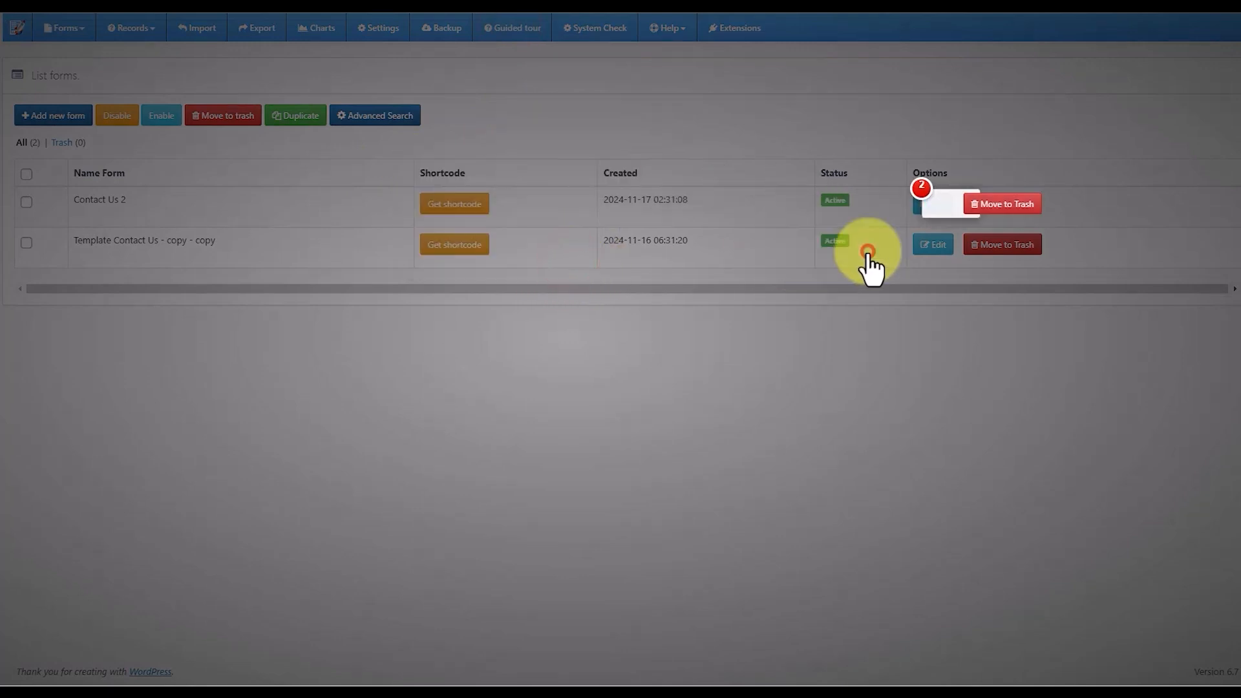
{"action": "left_click", "coordinate": [842, 252]}
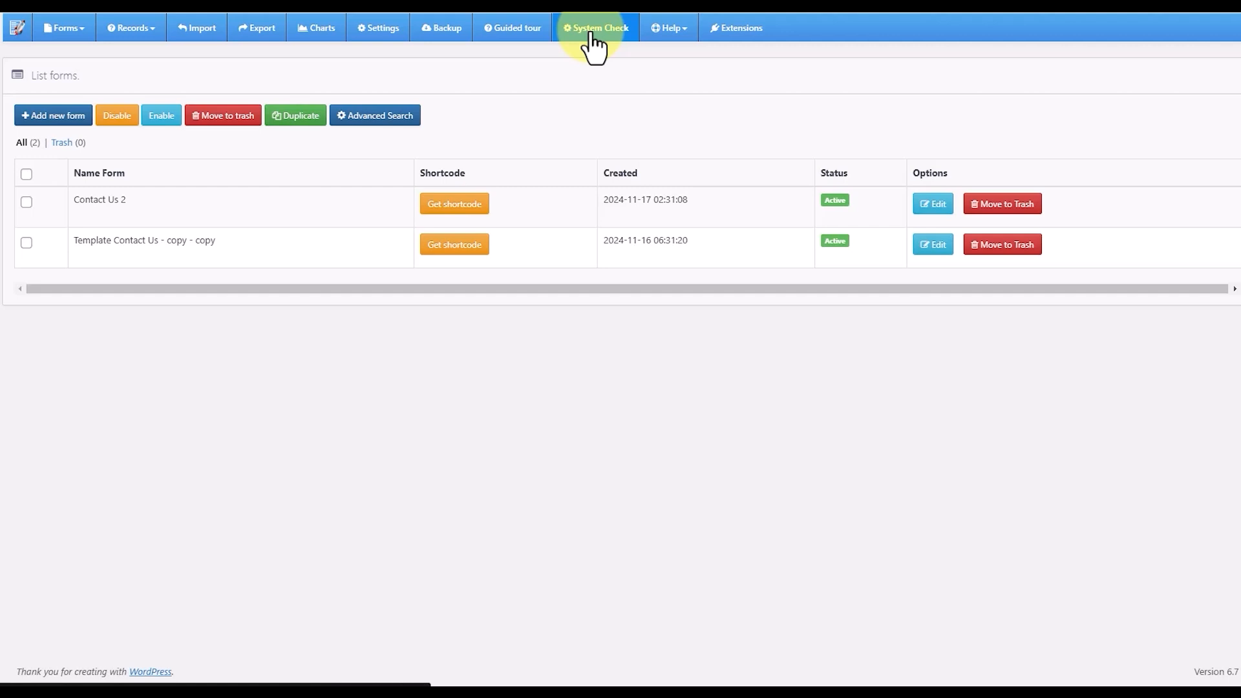
Review the system check for database integrity, PHP and MySQL versions and extensions, and view the available help resources
{"action": "left_click", "coordinate": [597, 62]}
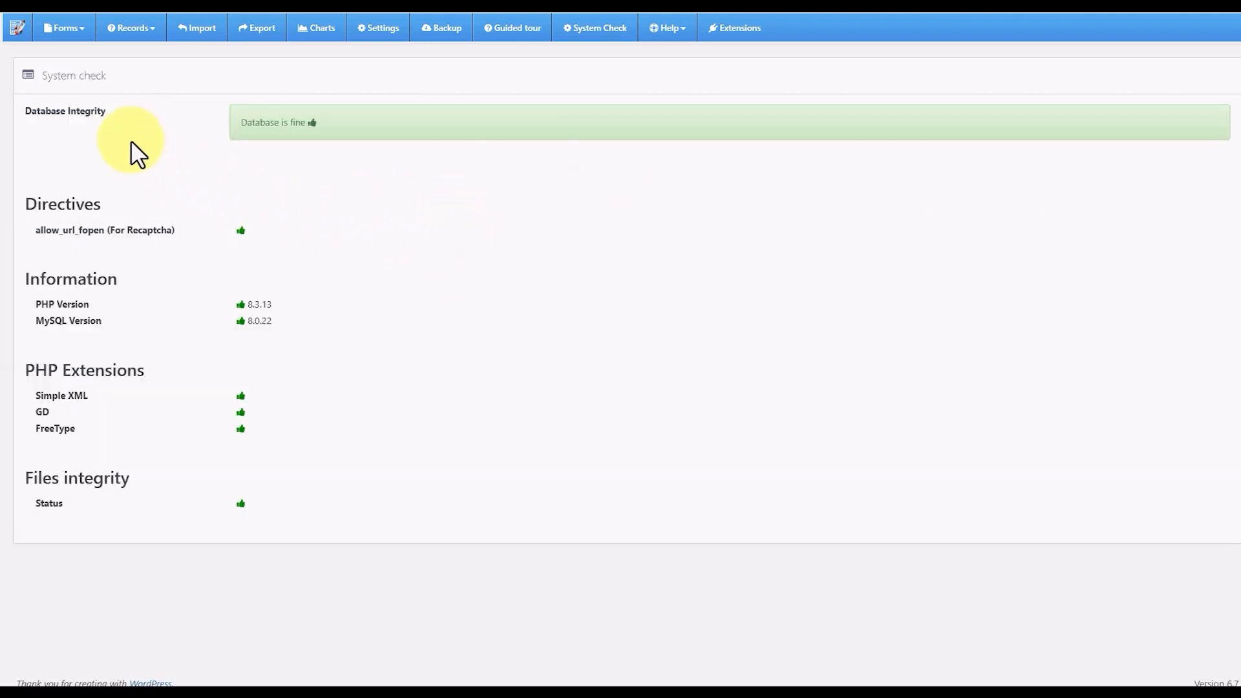
{"action": "left_click_drag", "start_coordinate": [75, 106], "coordinate": [164, 323]}
{"action": "left_click", "coordinate": [147, 313]}
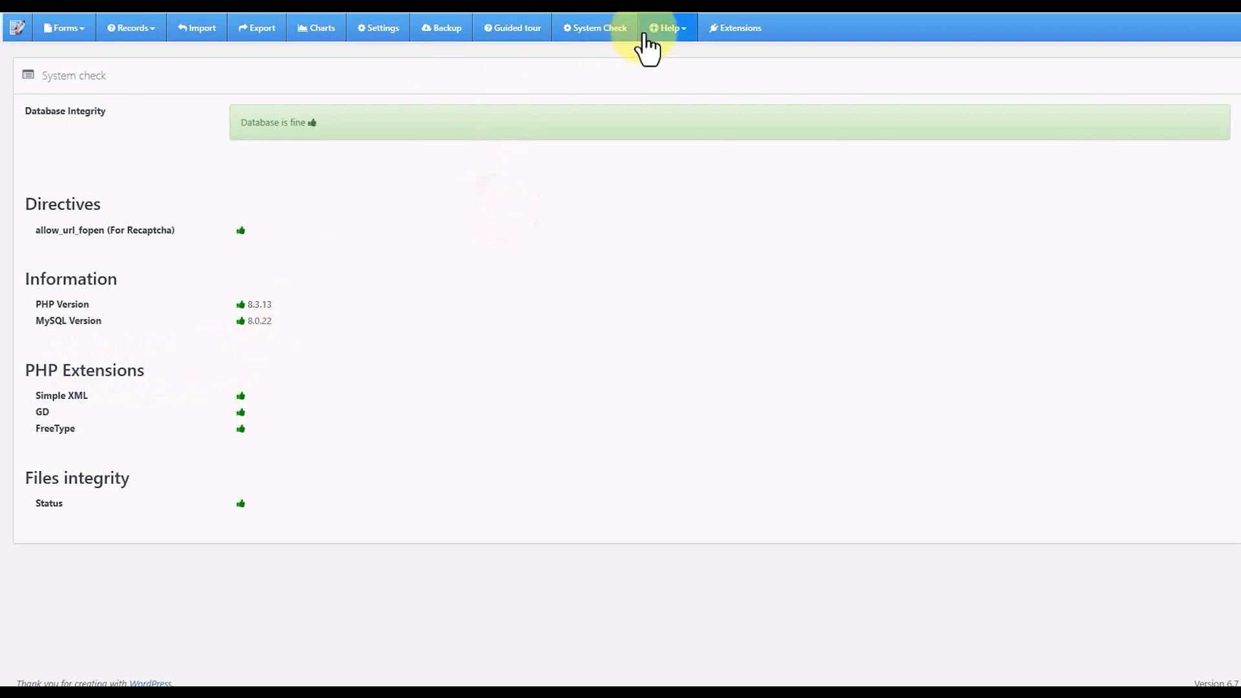
{"action": "left_click", "coordinate": [668, 28]}
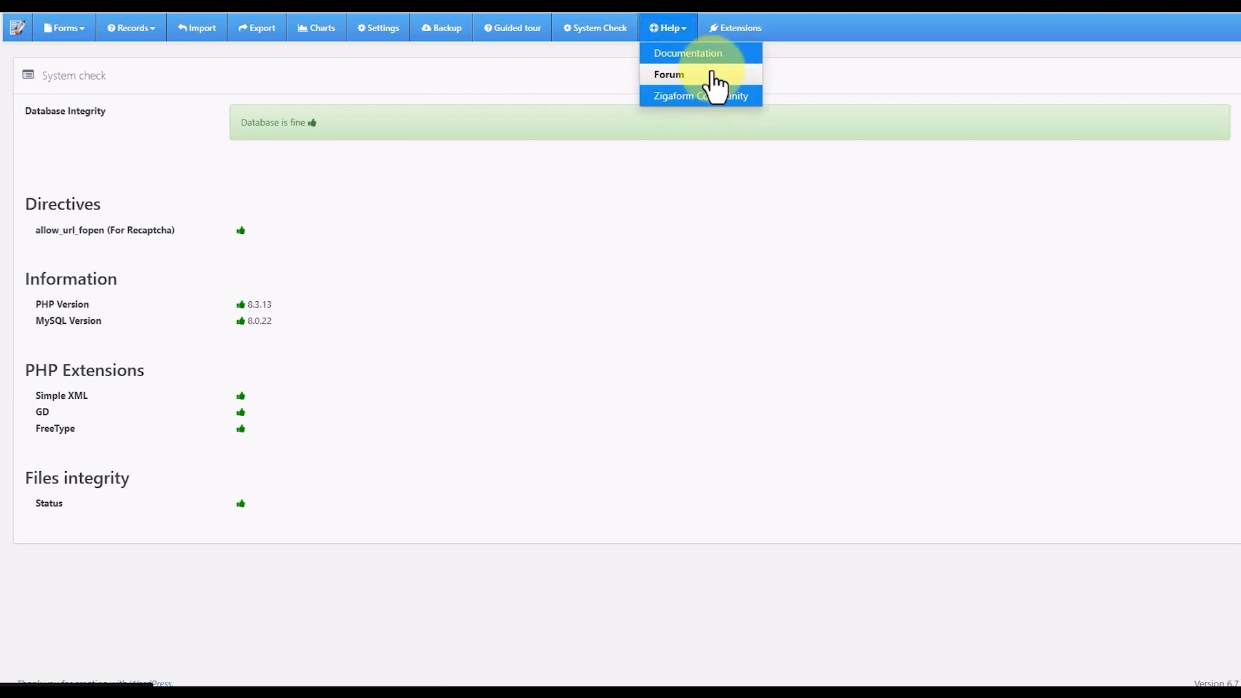
Enable the Translation Manager, WebHooks and Animation effect add-ons on the extensions page
{"action": "left_click", "coordinate": [730, 29]}
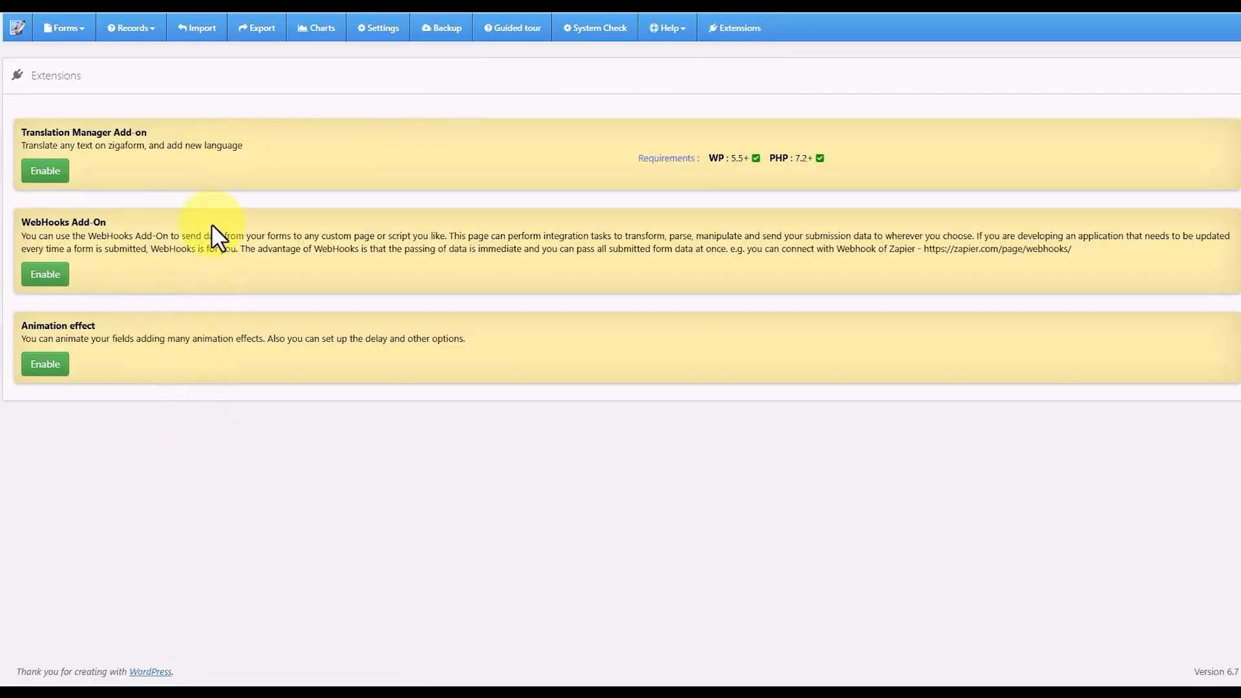
{"action": "left_click", "coordinate": [45, 173]}
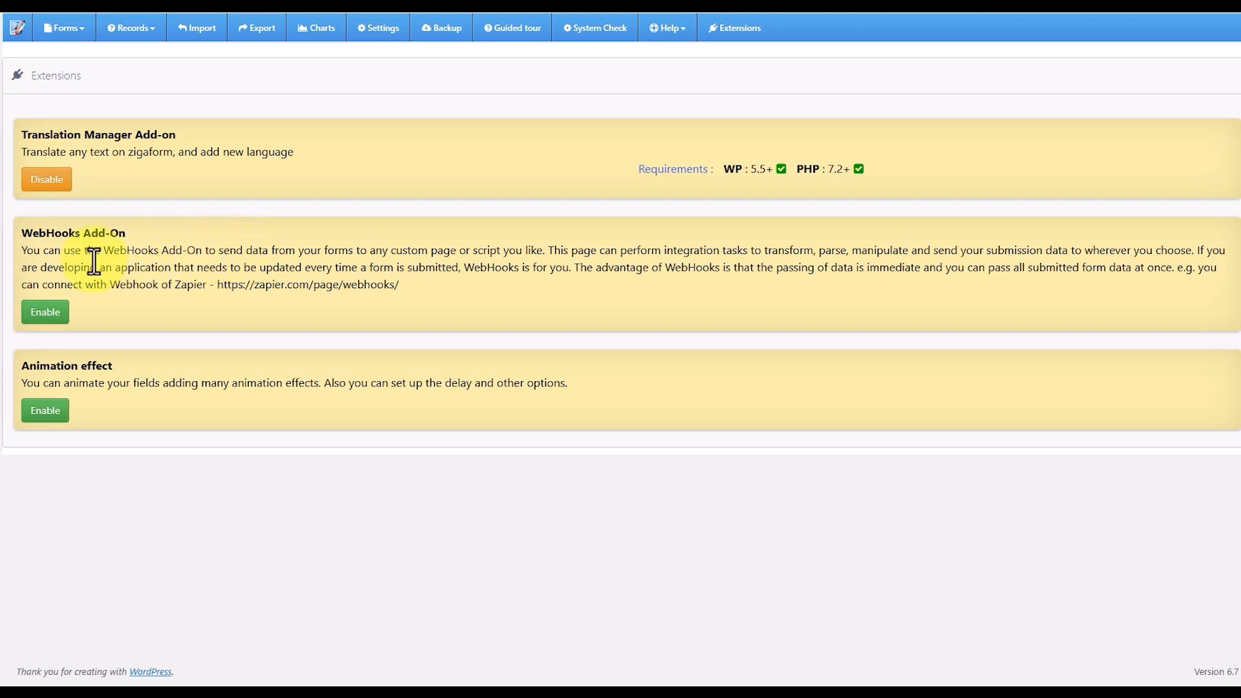
{"action": "left_click", "coordinate": [39, 309]}
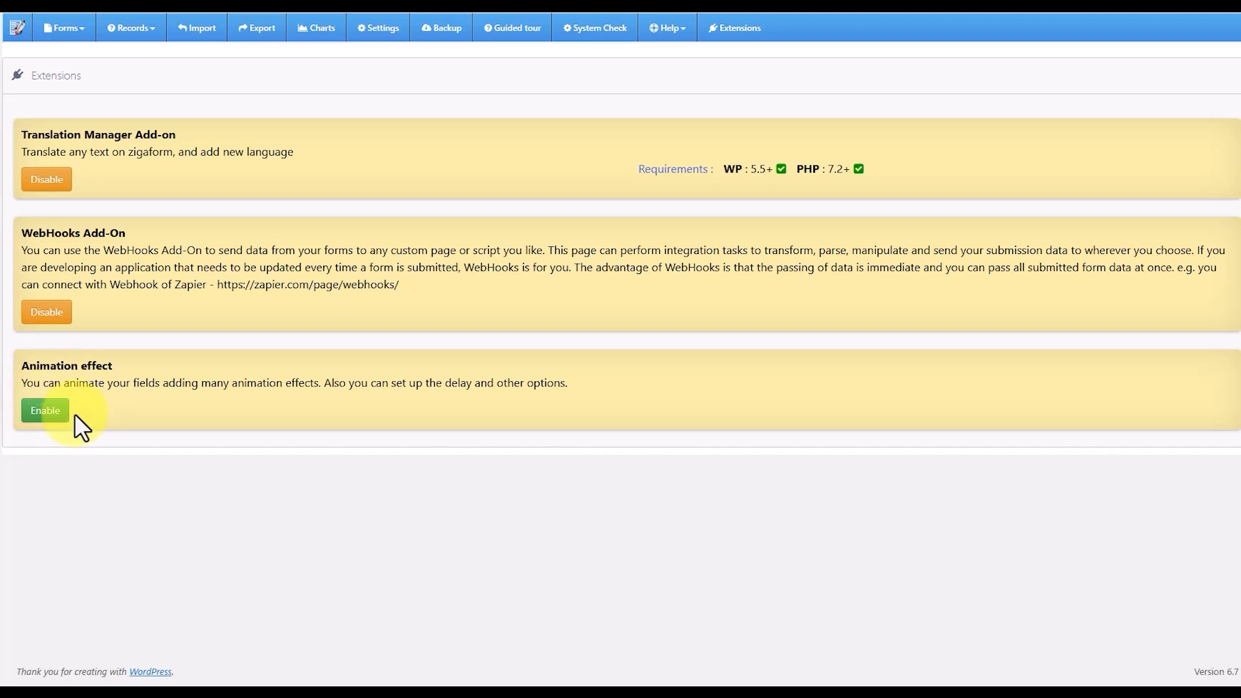
{"action": "left_click", "coordinate": [53, 416]}
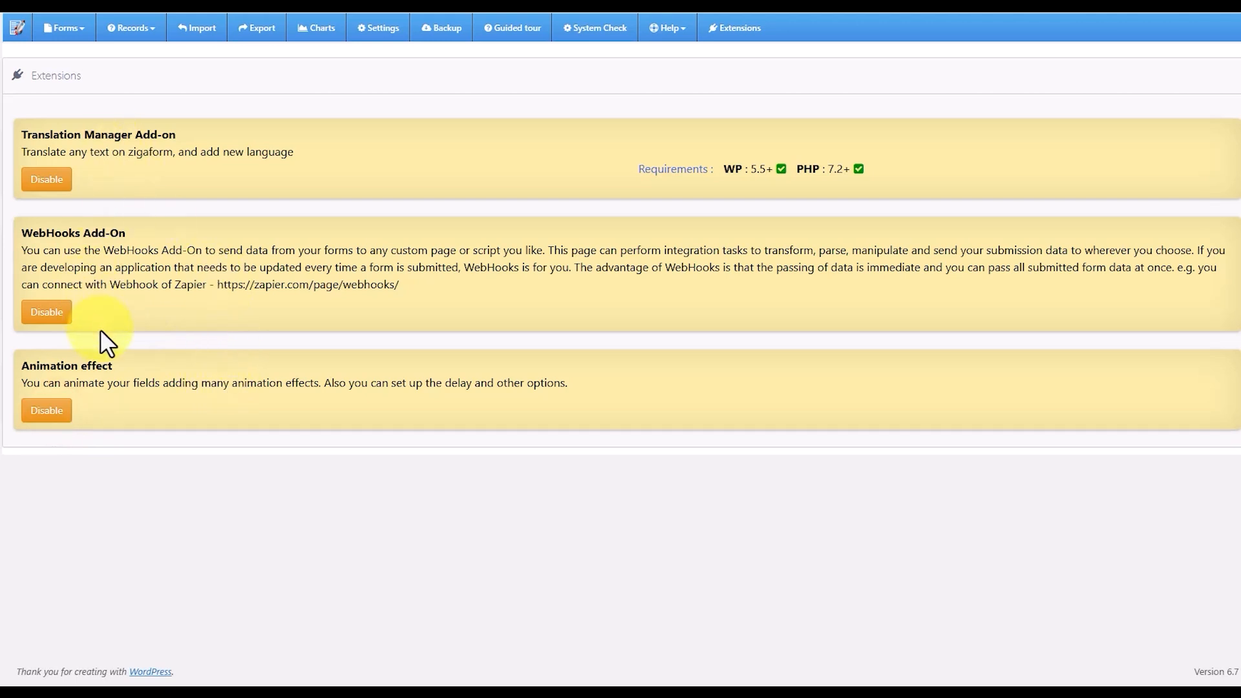
Add a new single form based on the Order form template and look over its fields in the form editor
{"action": "left_click", "coordinate": [69, 31]}
{"action": "left_click", "coordinate": [85, 75]}
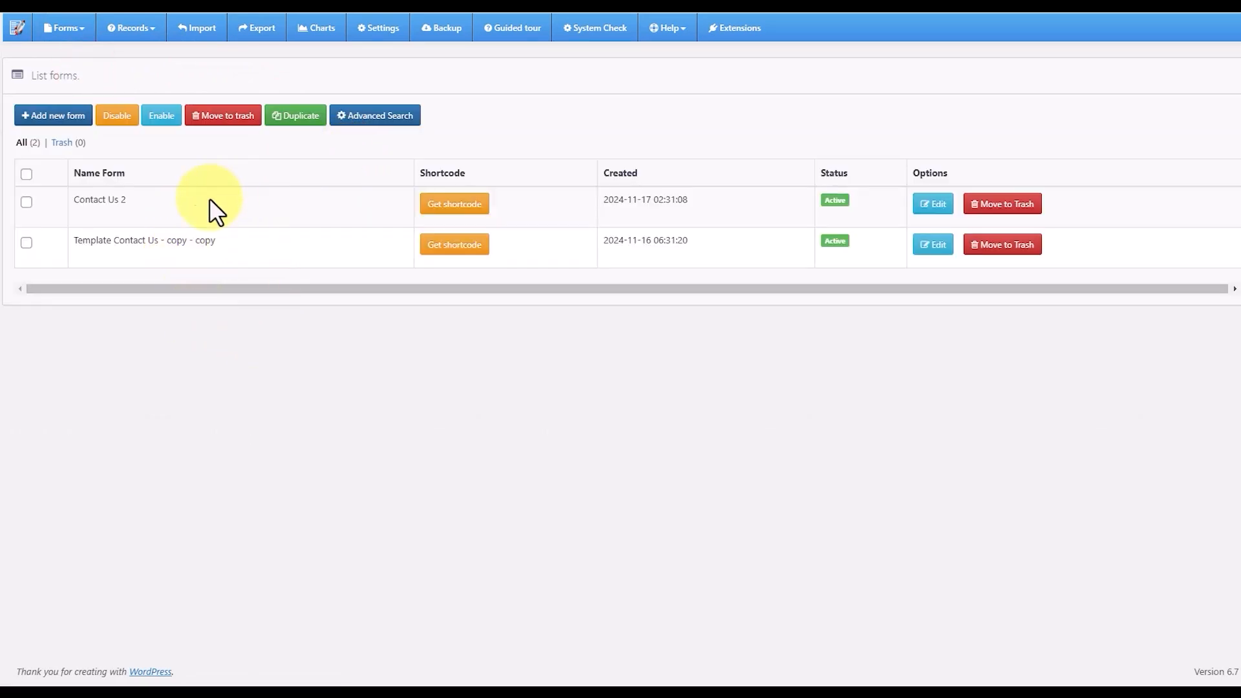
{"action": "left_click", "coordinate": [62, 116]}
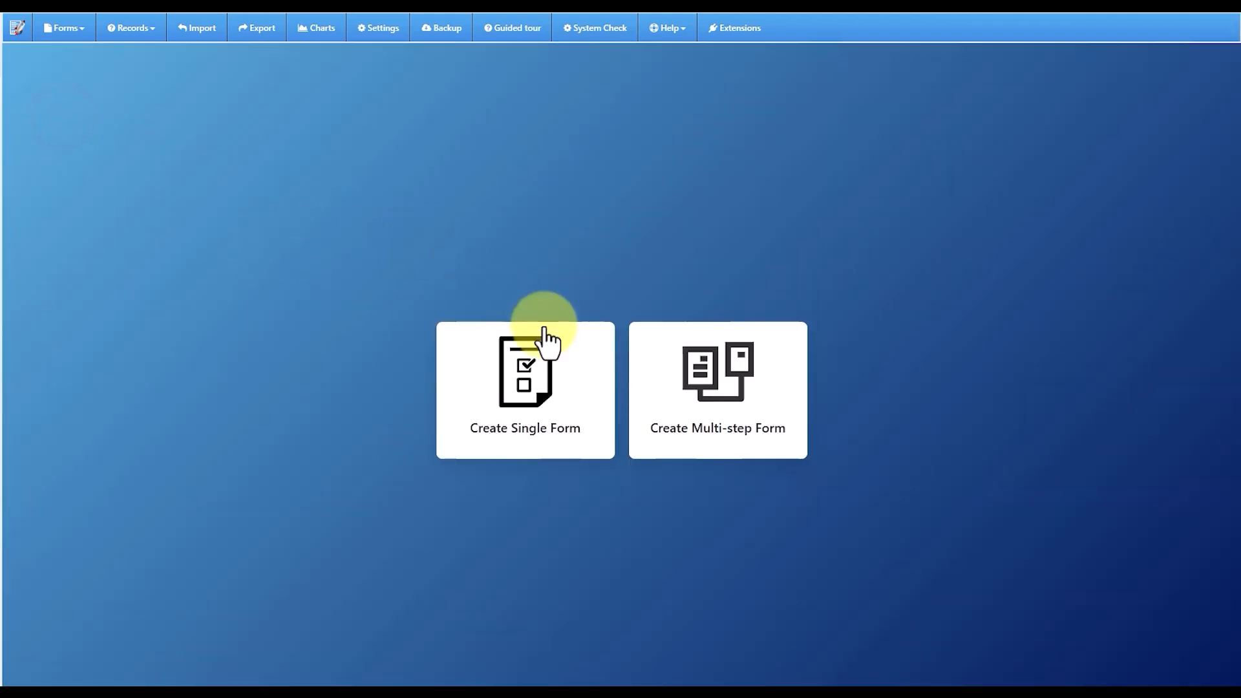
{"action": "left_click", "coordinate": [540, 393]}
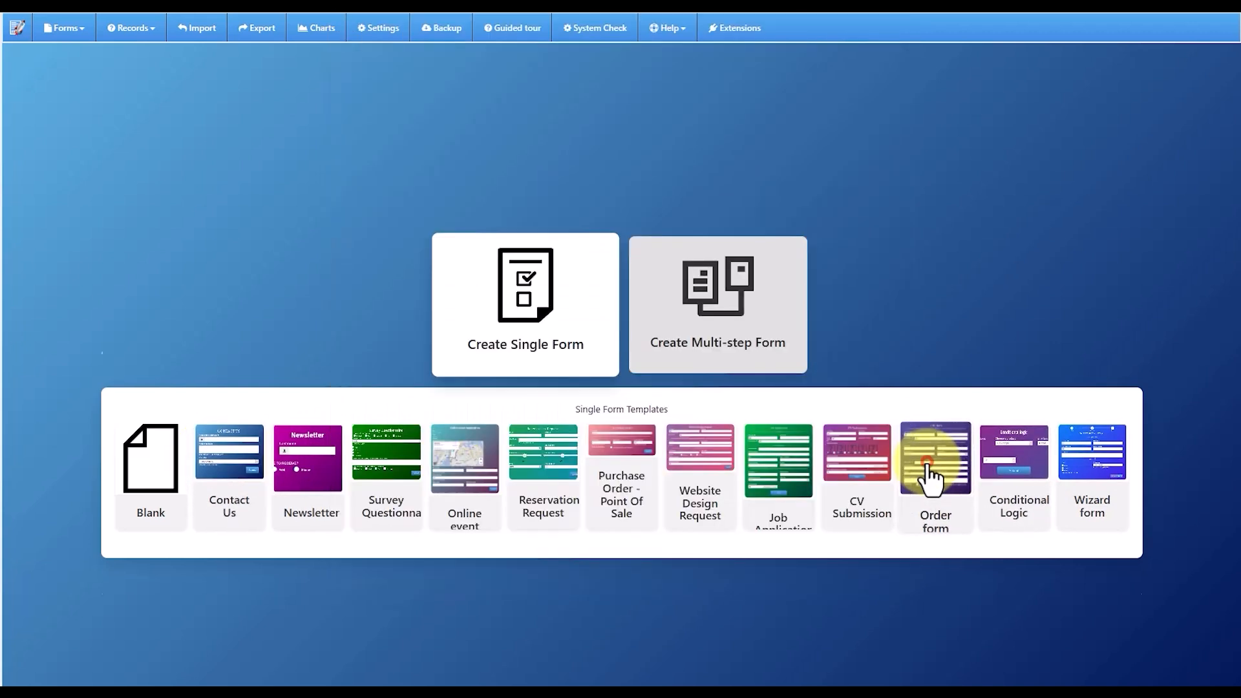
{"action": "left_click", "coordinate": [931, 477]}
{"action": "left_click", "coordinate": [881, 411]}
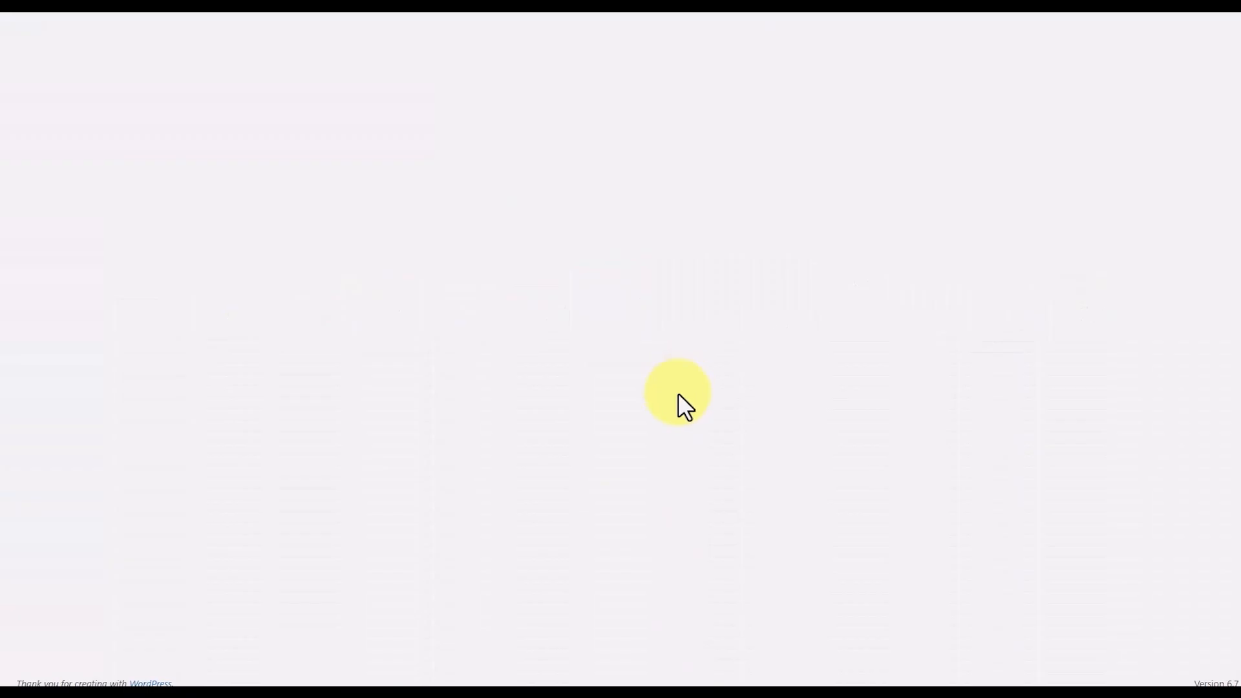
{"action": "scroll", "coordinate": [435, 255], "scroll_direction": "down", "scroll_amount": 2}
{"action": "scroll", "coordinate": [434, 258], "scroll_direction": "up", "scroll_amount": 2}
{"action": "scroll", "coordinate": [435, 262], "scroll_direction": "up", "scroll_amount": 1}
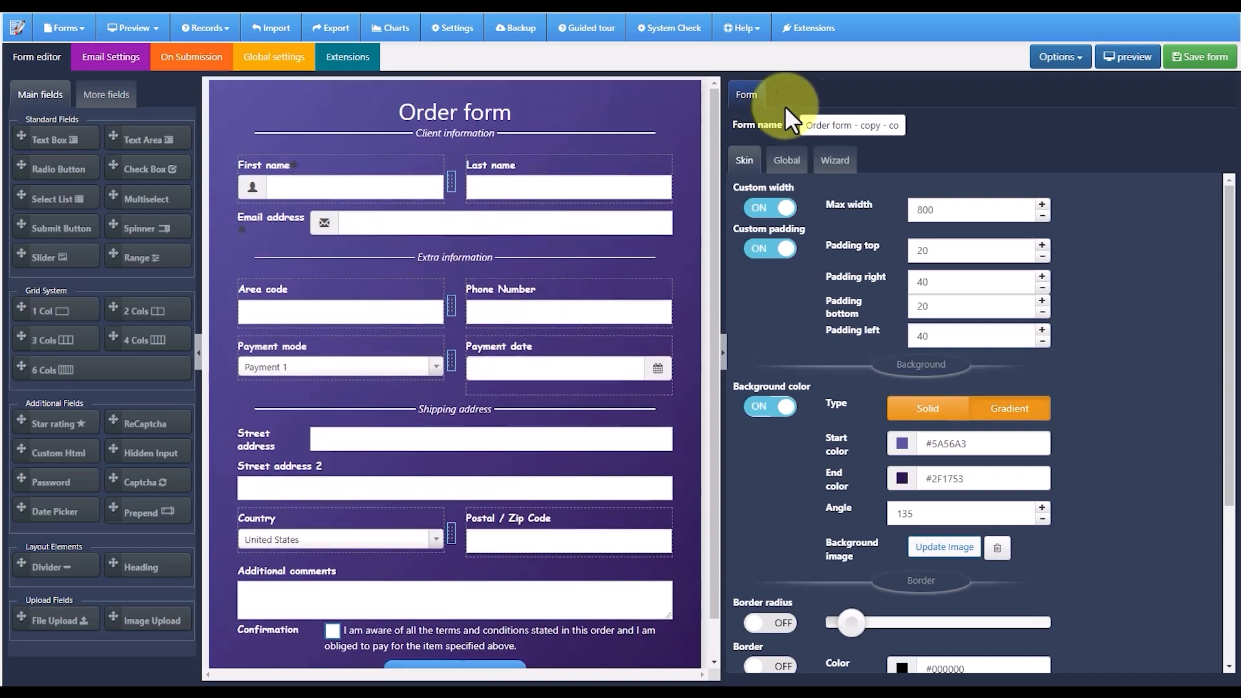
Rename the new form as "Order form test"
{"action": "left_click_drag", "start_coordinate": [851, 125], "coordinate": [1015, 134]}
{"action": "key", "text": "BackSpace"}
{"action": "type", "text": "test"}
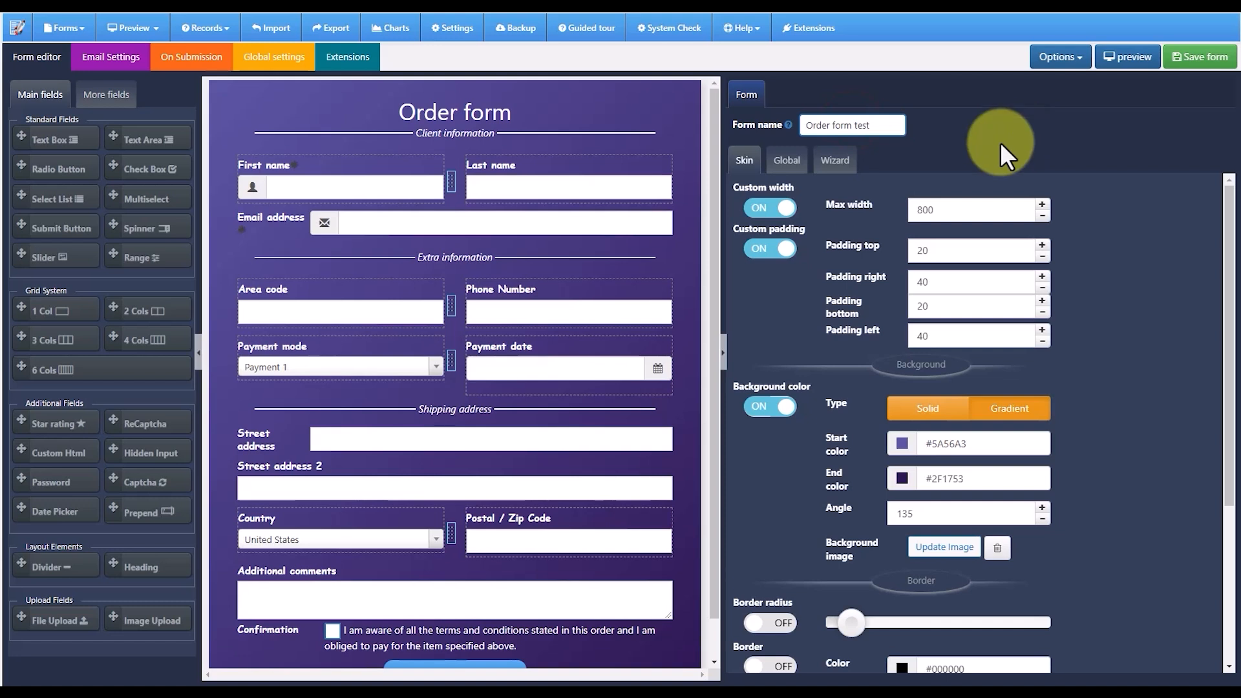
Turn on sending email to the customer in the form's email settings and check the recipient choices for the customer email
{"action": "left_click", "coordinate": [113, 59]}
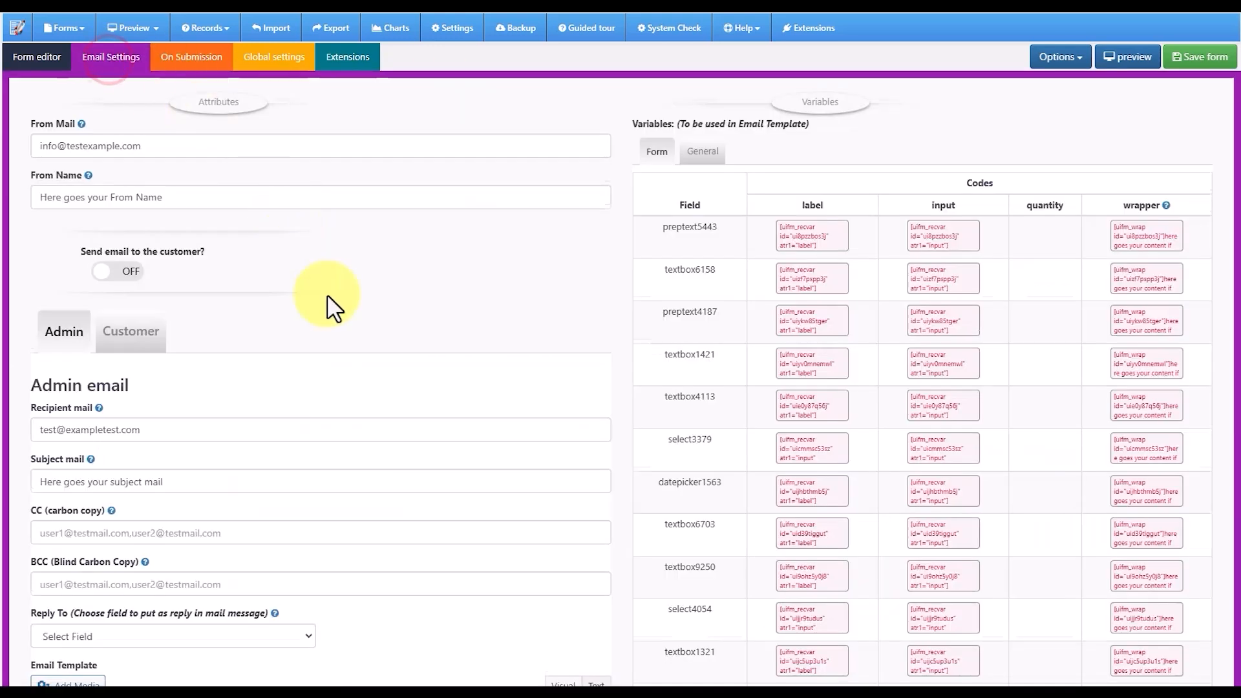
{"action": "scroll", "coordinate": [323, 313], "scroll_direction": "down", "scroll_amount": 5}
{"action": "scroll", "coordinate": [323, 315], "scroll_direction": "up", "scroll_amount": 5}
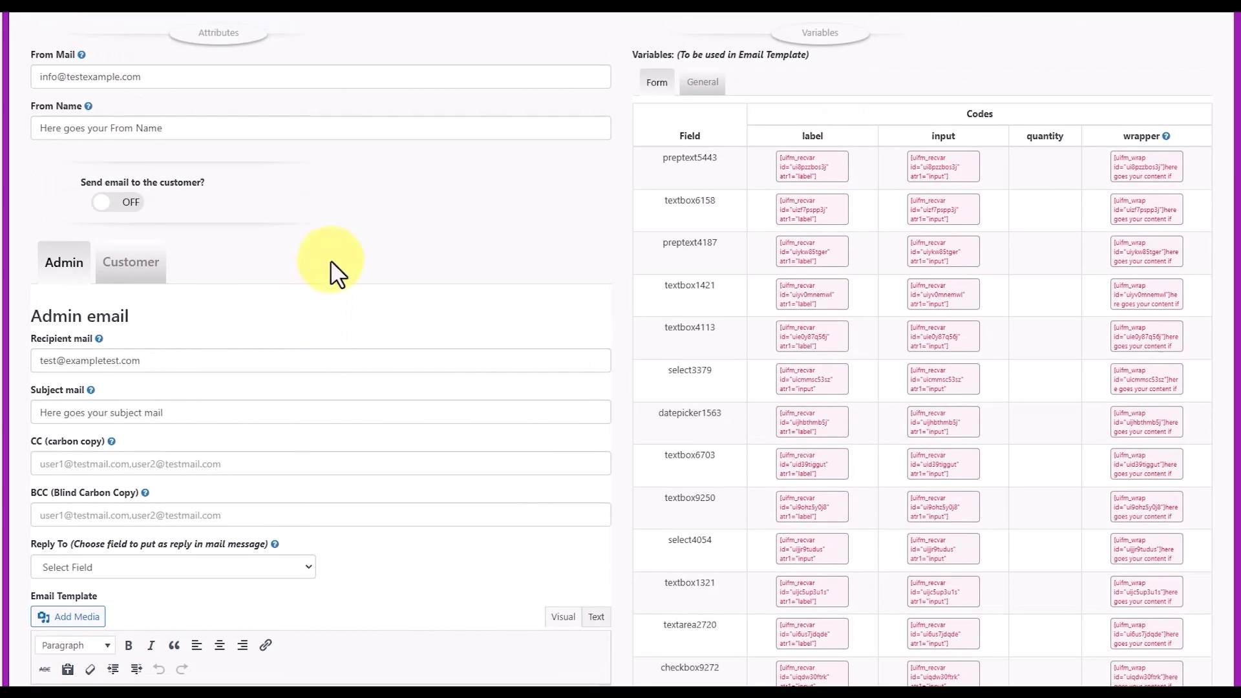
{"action": "scroll", "coordinate": [332, 260], "scroll_direction": "up", "scroll_amount": 2}
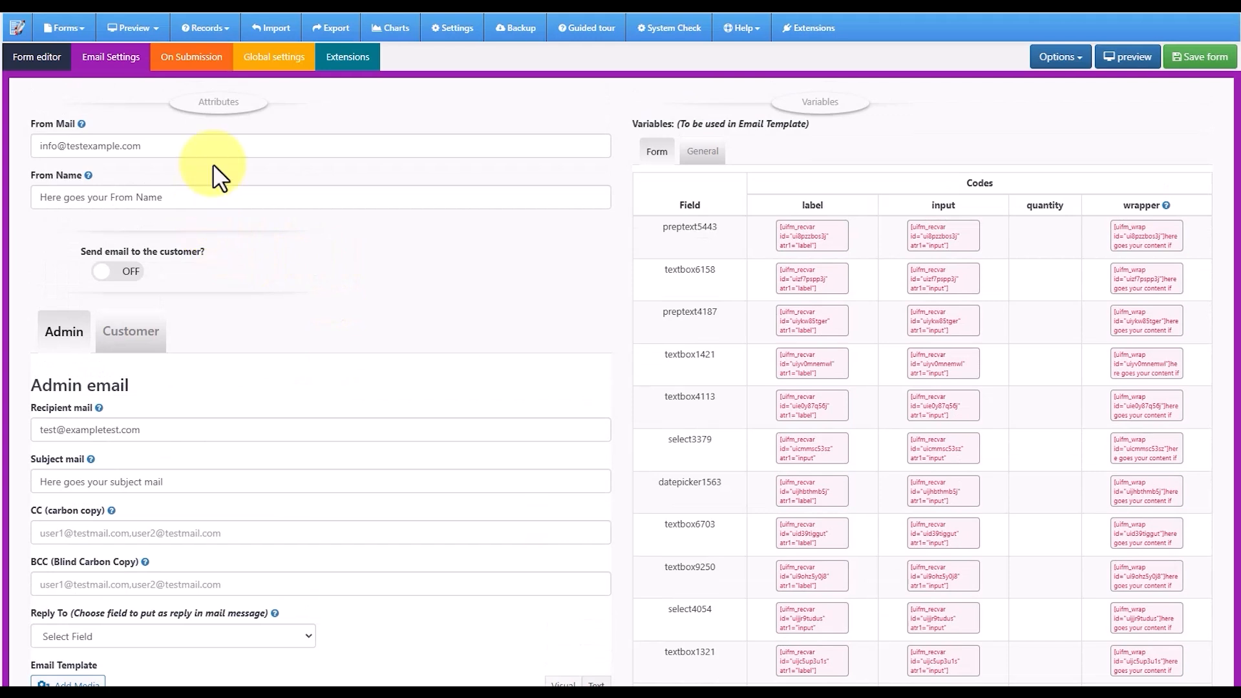
{"action": "scroll", "coordinate": [123, 284], "scroll_direction": "down", "scroll_amount": 1}
{"action": "left_click", "coordinate": [116, 195]}
{"action": "left_click", "coordinate": [121, 258]}
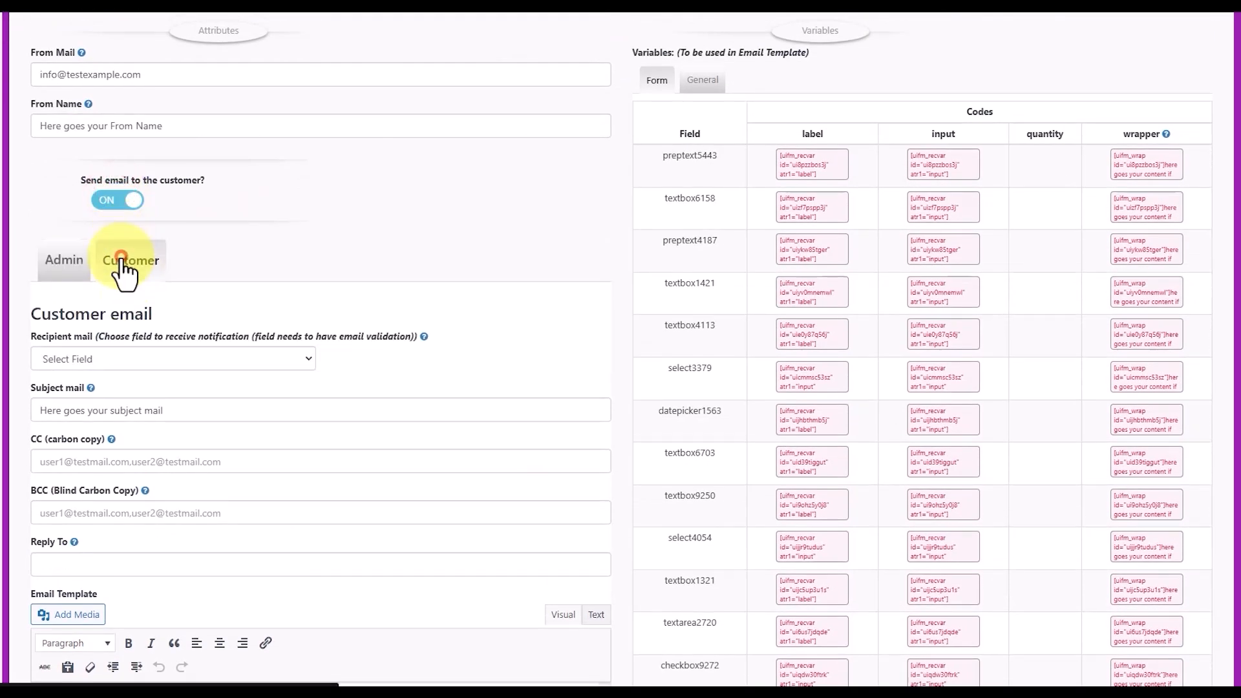
{"action": "left_click", "coordinate": [133, 361]}
{"action": "left_click", "coordinate": [133, 361]}
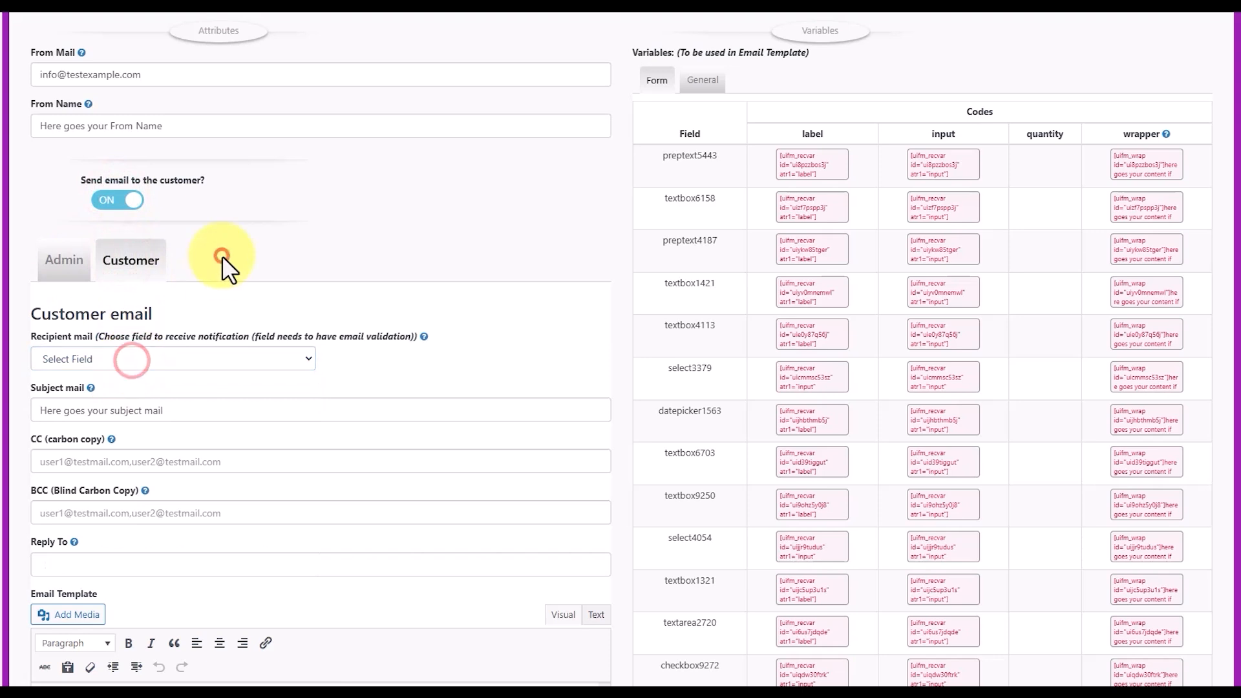
Change the field name of the form's Email address field to "mail"
{"action": "scroll", "coordinate": [223, 255], "scroll_direction": "up", "scroll_amount": 1}
{"action": "left_click", "coordinate": [46, 60]}
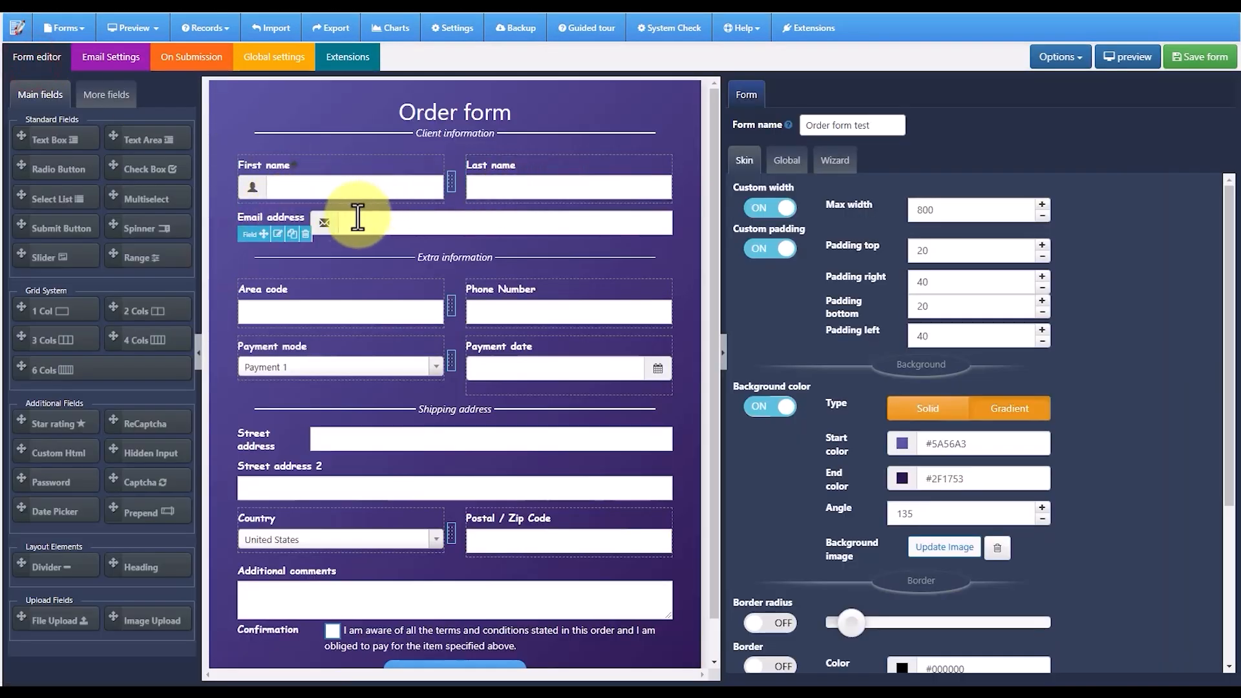
{"action": "left_click", "coordinate": [265, 222]}
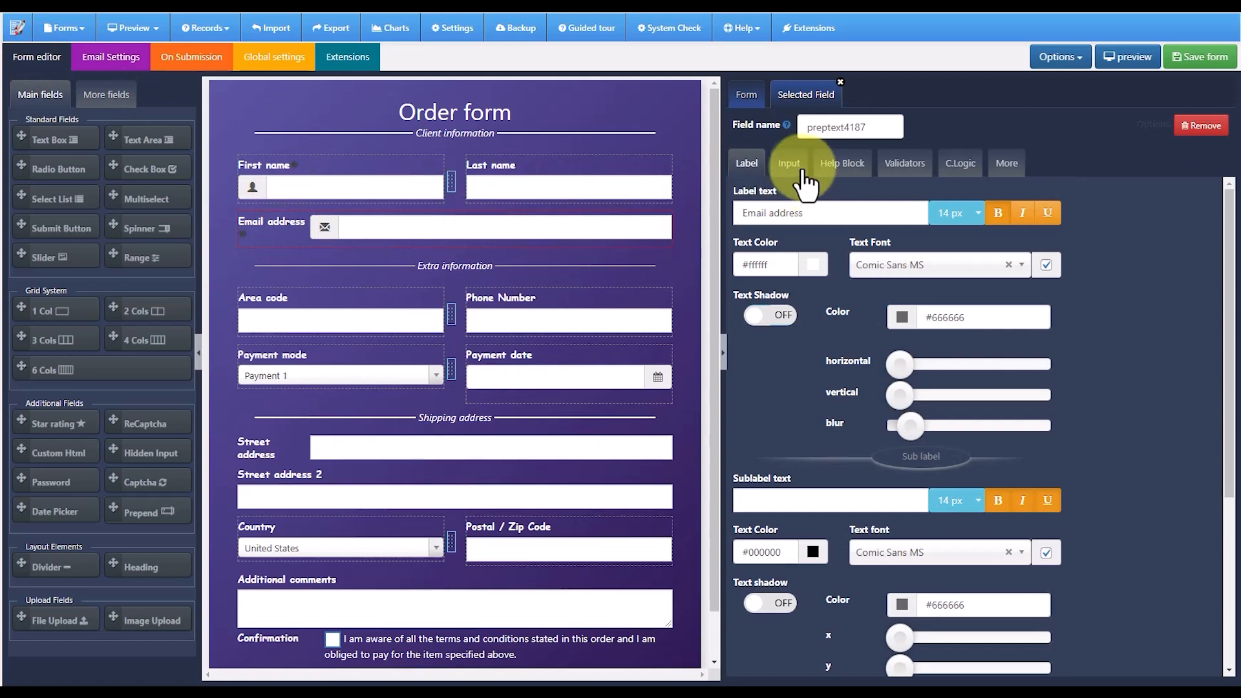
{"action": "left_click_drag", "start_coordinate": [871, 126], "coordinate": [803, 125]}
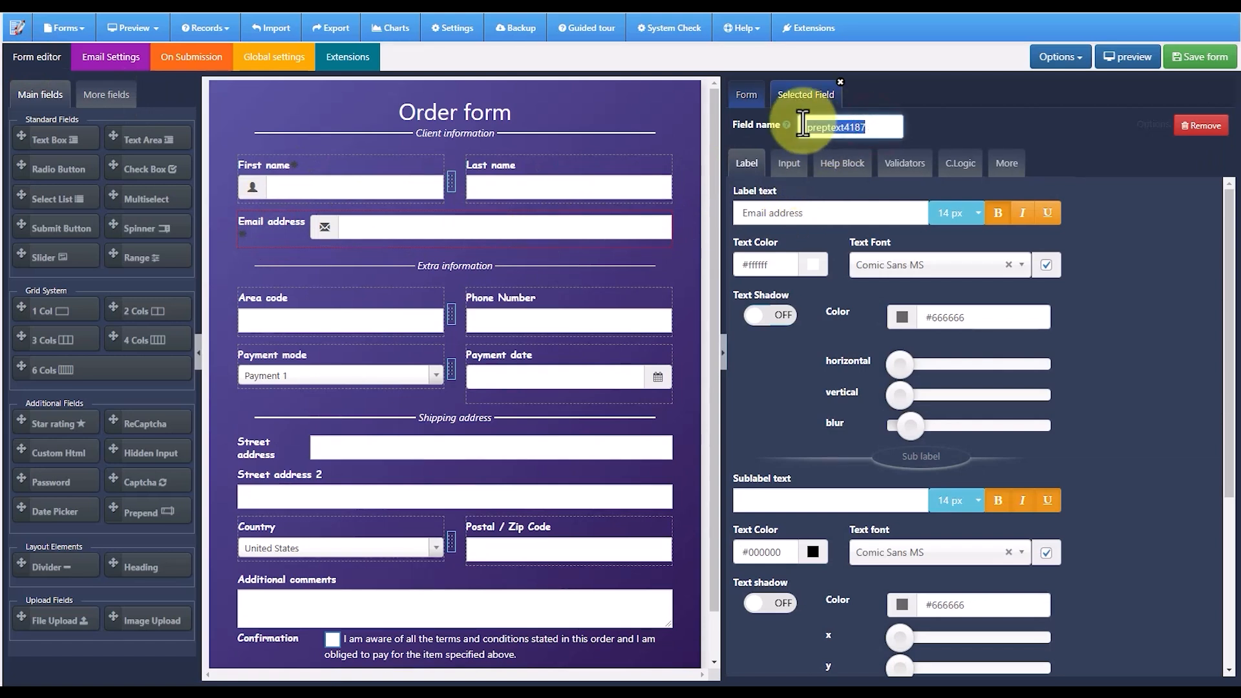
Choose the "mail" field as the recipient of the customer email
{"action": "left_click", "coordinate": [110, 57]}
{"action": "left_click", "coordinate": [152, 430]}
{"action": "left_click", "coordinate": [91, 462]}
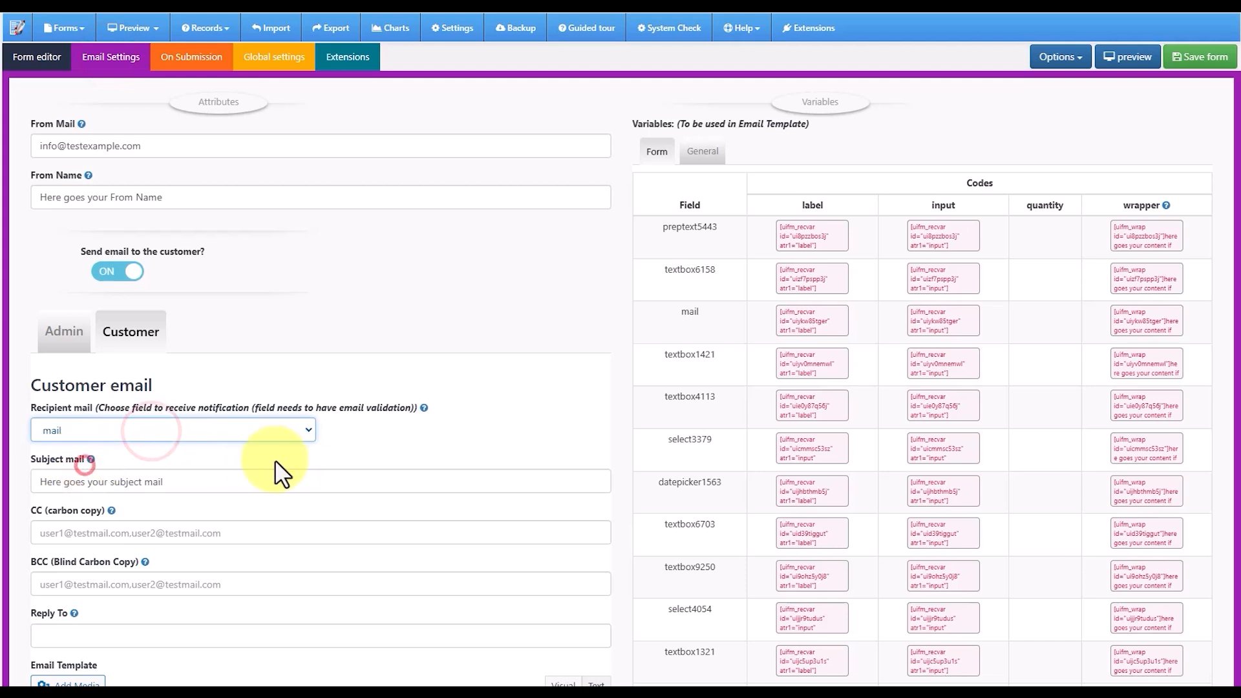
Examine the customer email template and the admin email settings
{"action": "scroll", "coordinate": [378, 445], "scroll_direction": "down", "scroll_amount": 2}
{"action": "scroll", "coordinate": [379, 445], "scroll_direction": "down", "scroll_amount": 3}
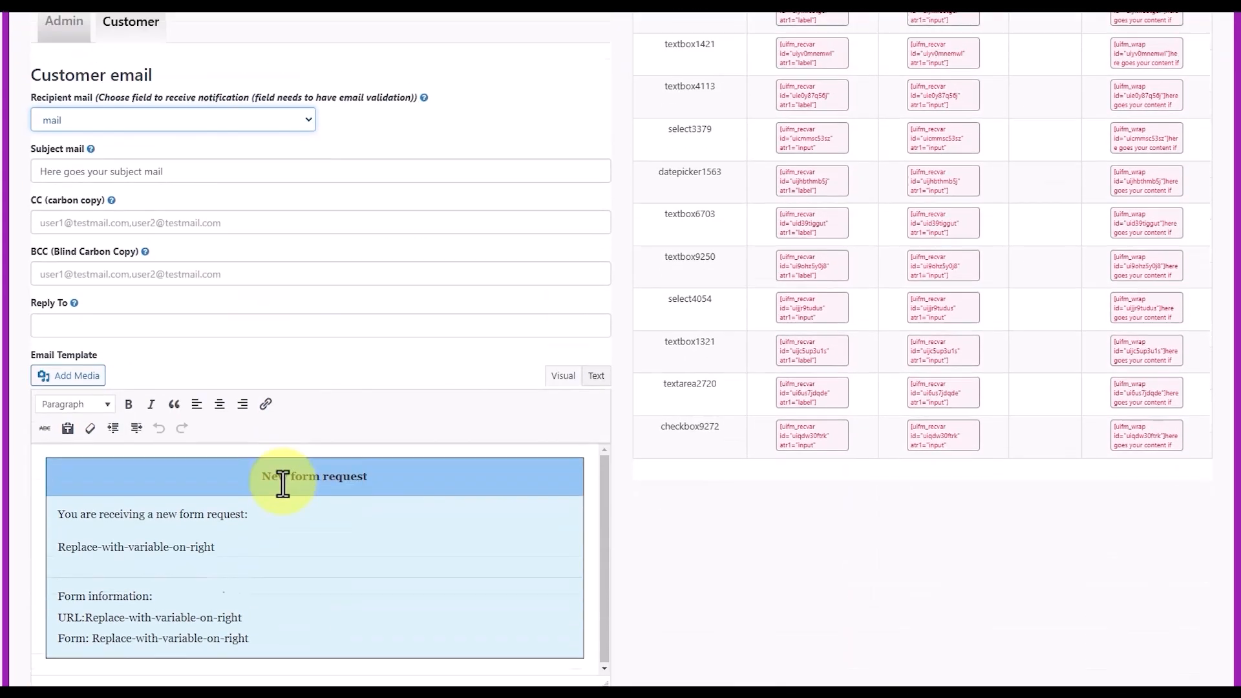
{"action": "scroll", "coordinate": [258, 550], "scroll_direction": "up", "scroll_amount": 3}
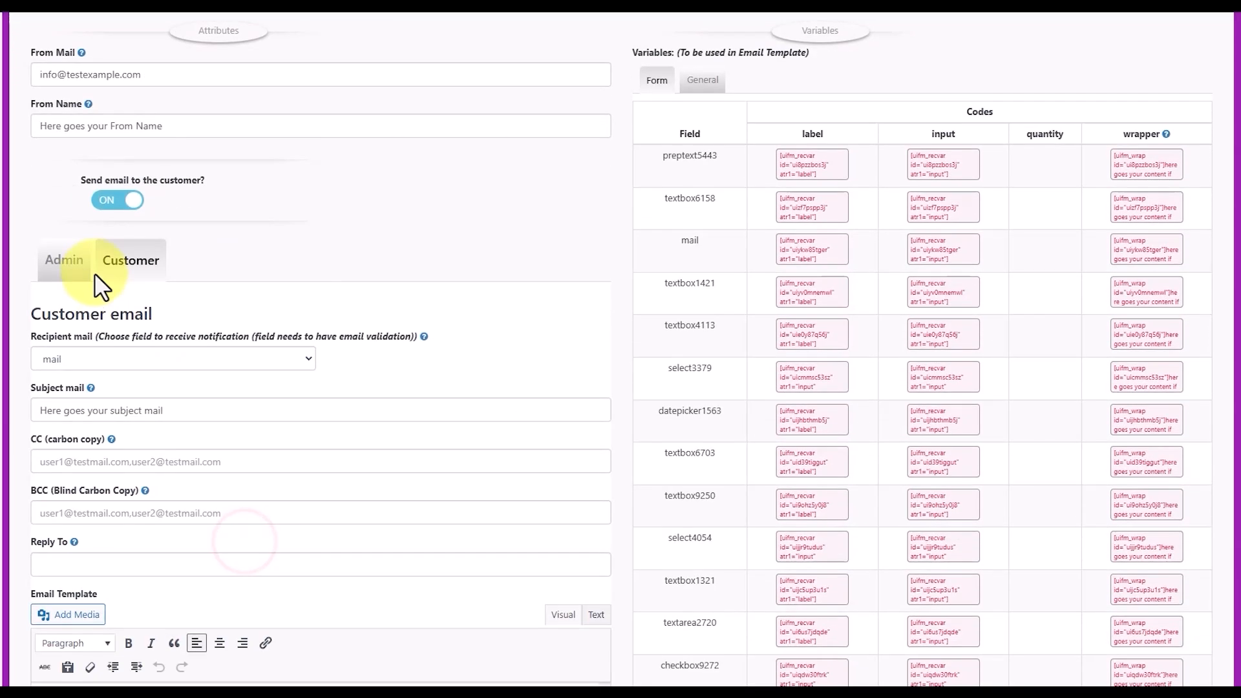
{"action": "left_click", "coordinate": [85, 265]}
{"action": "scroll", "coordinate": [266, 295], "scroll_direction": "down", "scroll_amount": 2}
{"action": "left_click", "coordinate": [155, 229]}
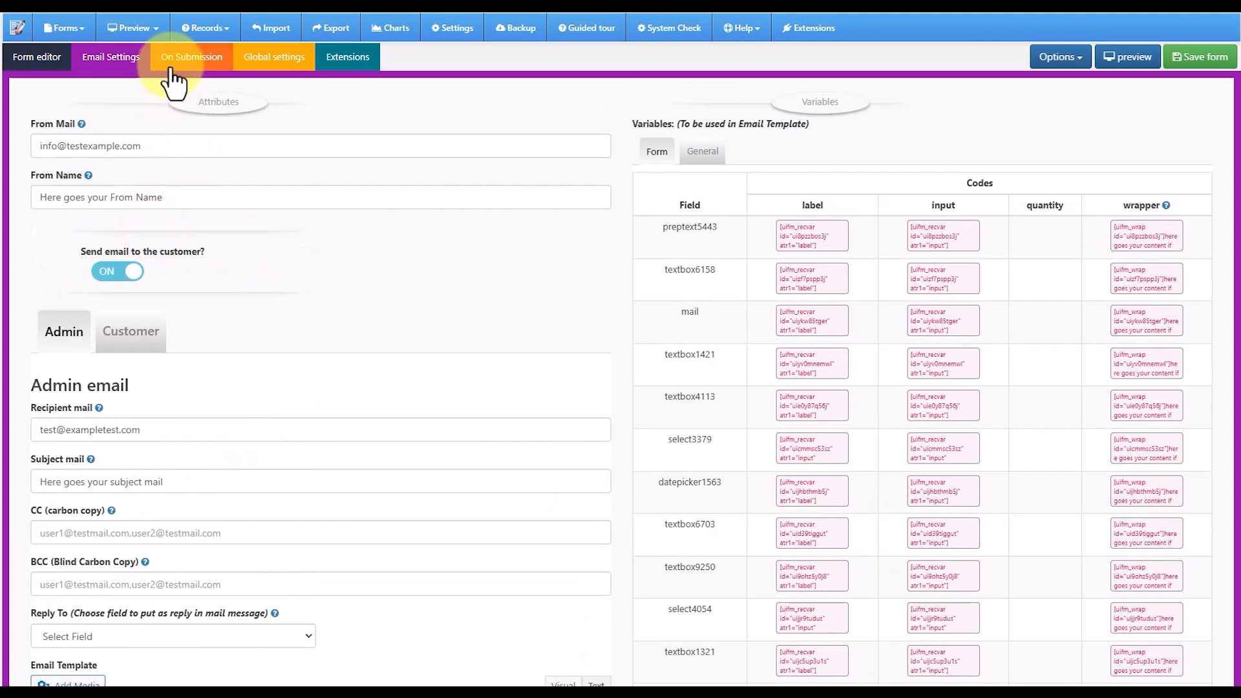
Enable page redirection in the form's submission settings and make the after-submission URL field ready for entry
{"action": "left_click", "coordinate": [170, 64]}
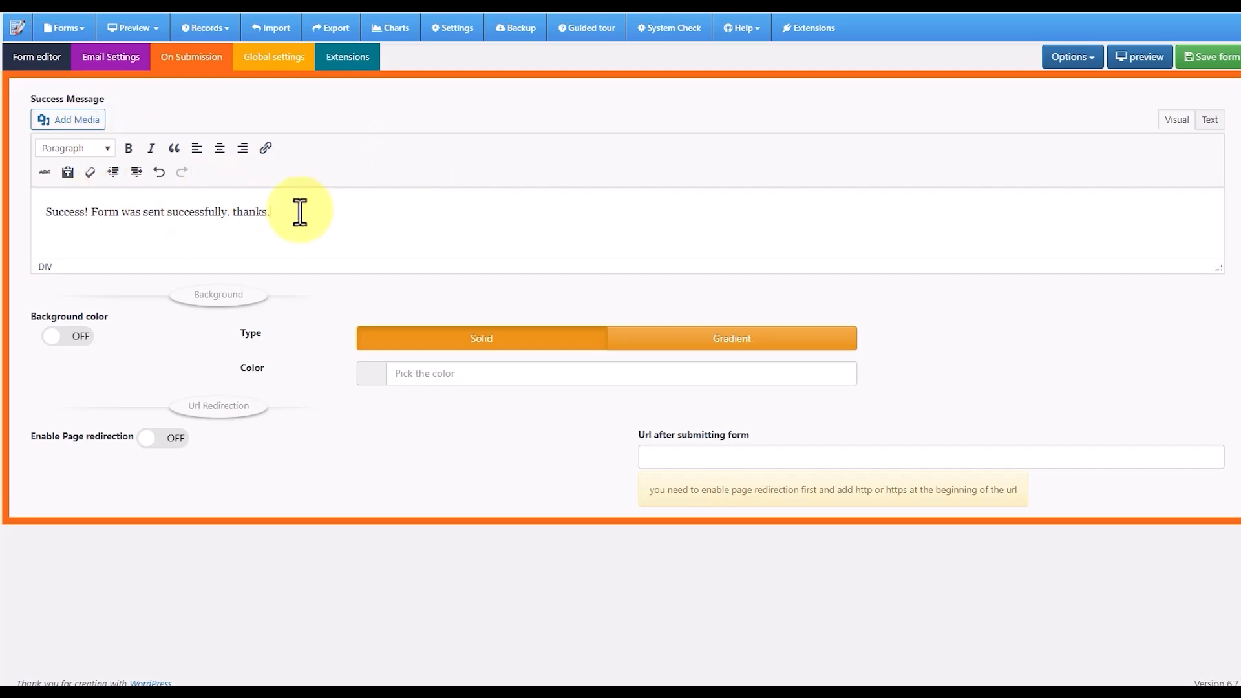
{"action": "left_click", "coordinate": [655, 457]}
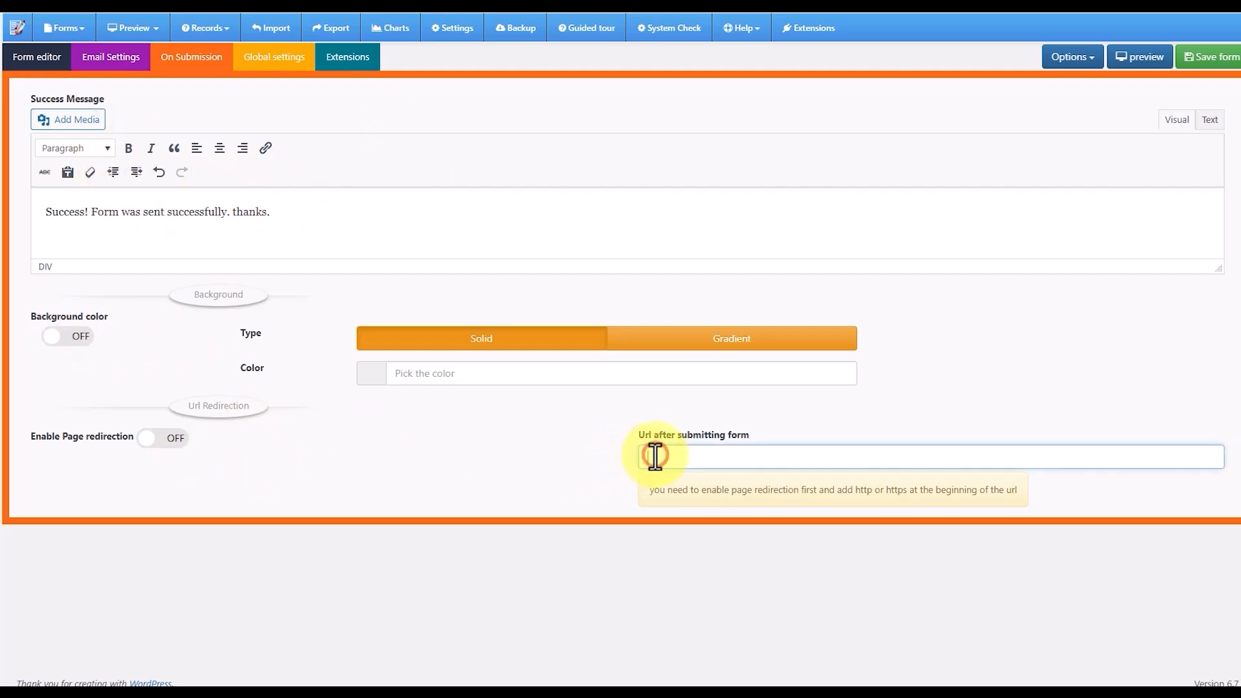
{"action": "left_click", "coordinate": [186, 442]}
{"action": "left_click", "coordinate": [660, 457]}
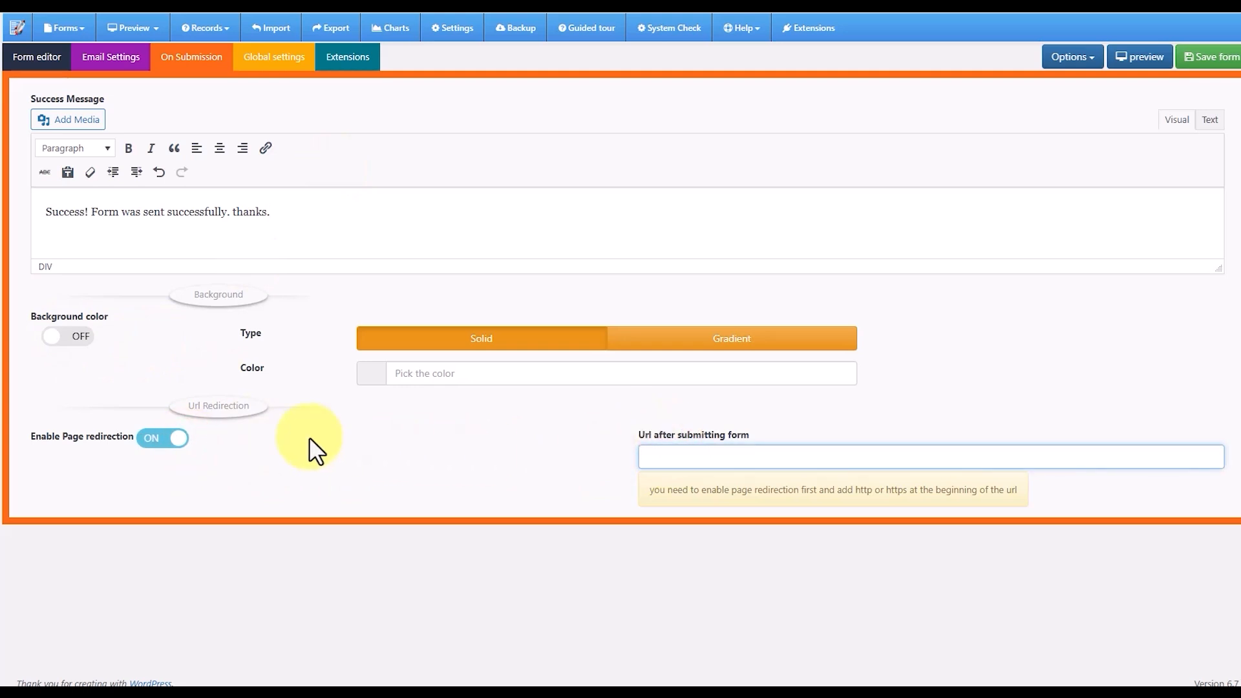
Disable page redirection in the form's submission settings
{"action": "left_click", "coordinate": [158, 441]}
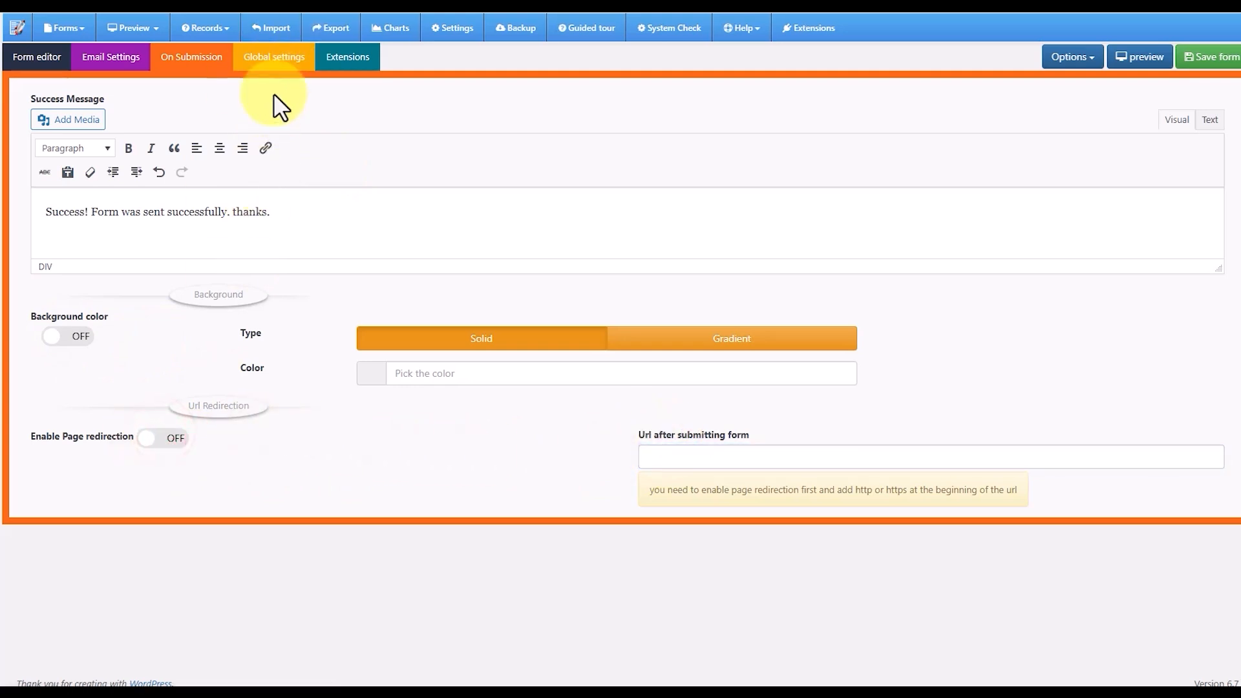
Examine the form's global settings for reCAPTCHA, additional CSS and JavaScript, PDF, email and the custom records template
{"action": "left_click", "coordinate": [269, 62]}
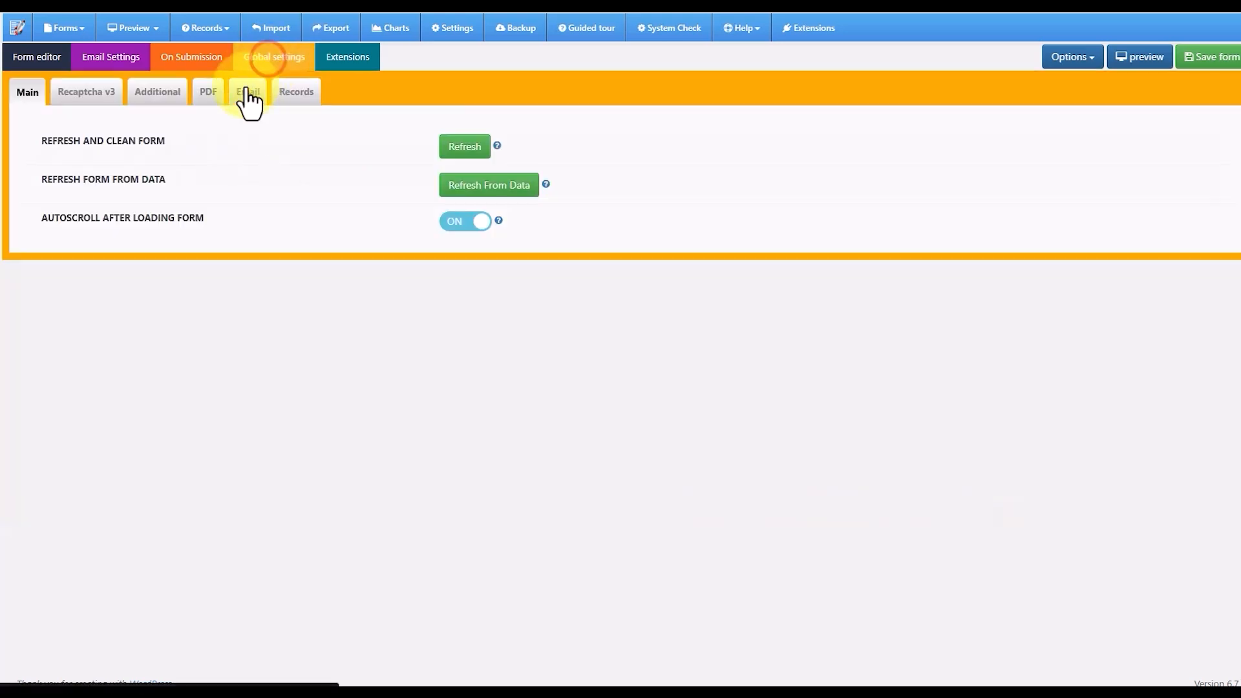
{"action": "left_click", "coordinate": [90, 95]}
{"action": "left_click", "coordinate": [165, 97]}
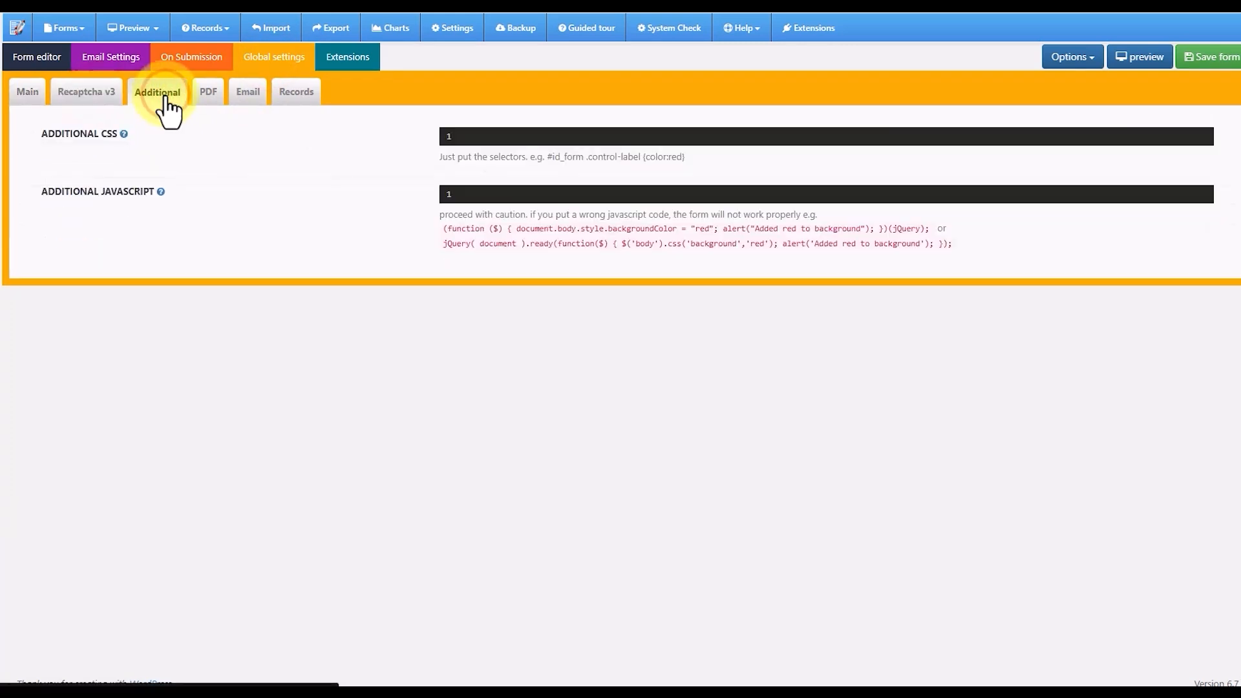
{"action": "left_click", "coordinate": [502, 135]}
{"action": "left_click", "coordinate": [474, 195]}
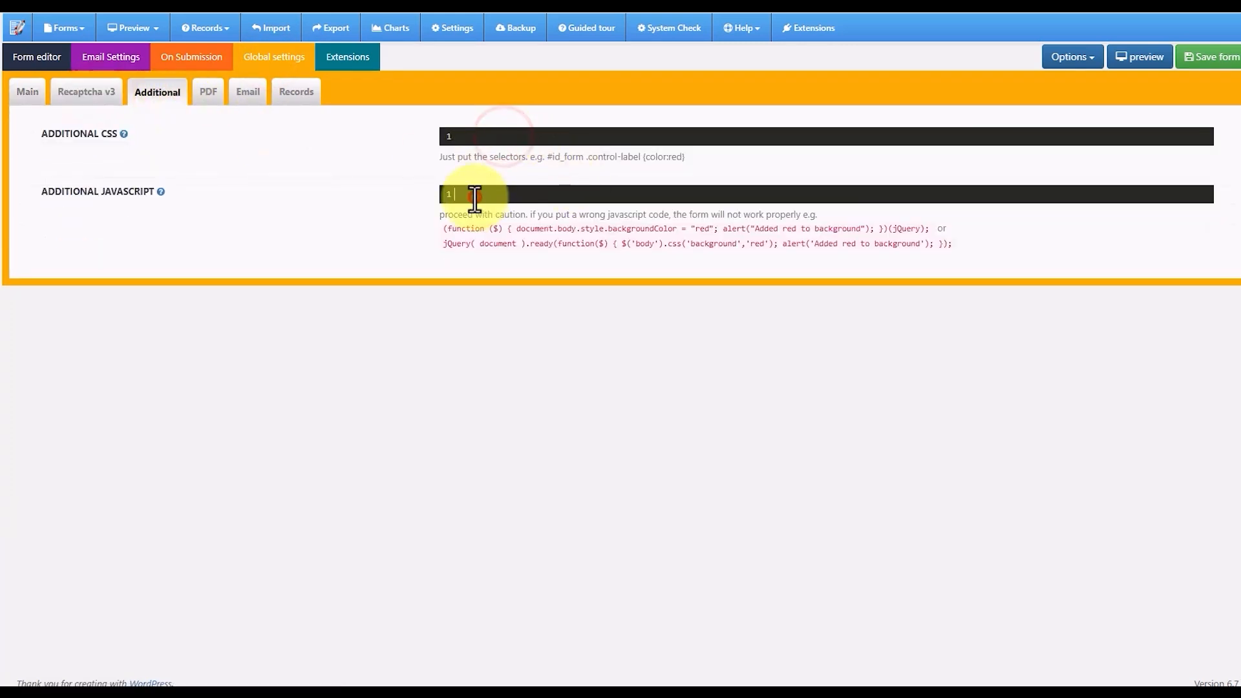
{"action": "left_click", "coordinate": [216, 96]}
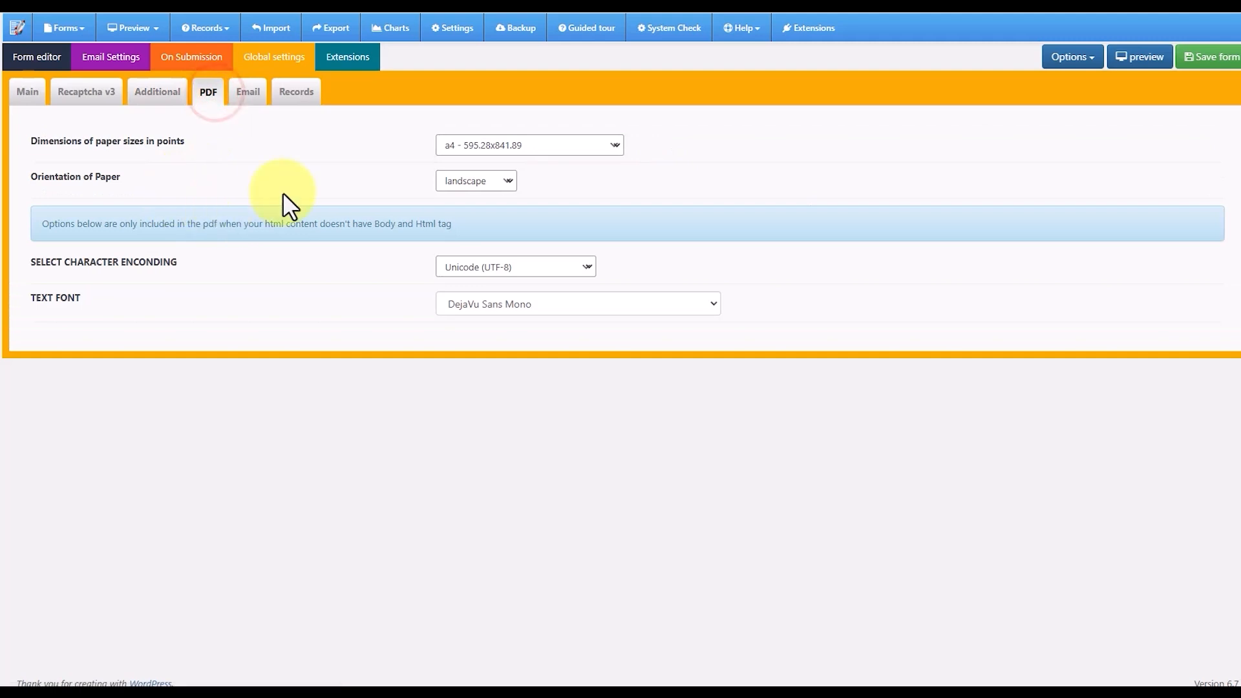
{"action": "left_click", "coordinate": [247, 93]}
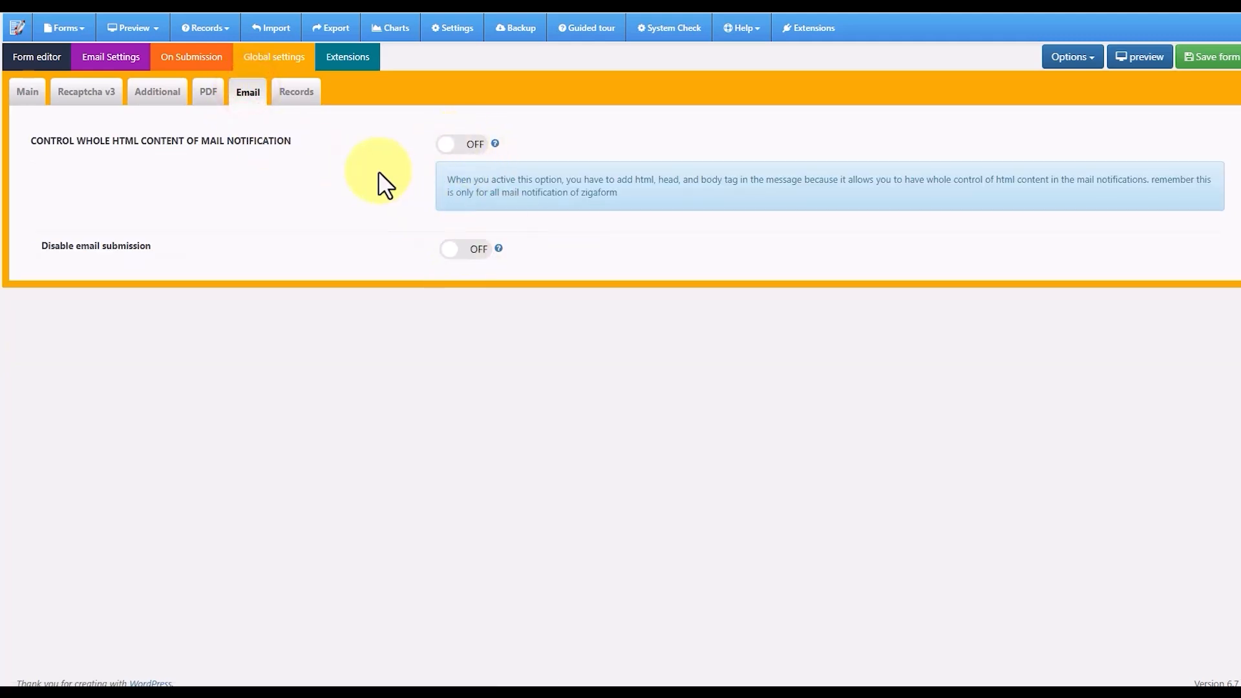
{"action": "left_click", "coordinate": [293, 96]}
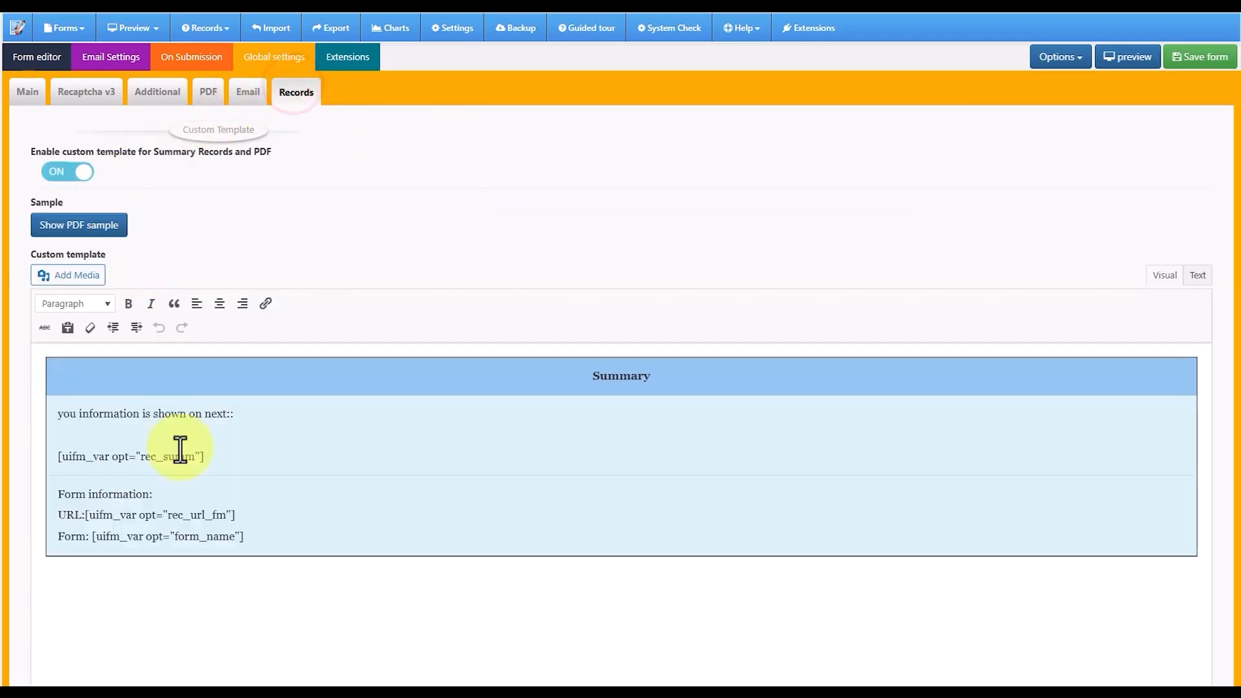
{"action": "left_click", "coordinate": [76, 173]}
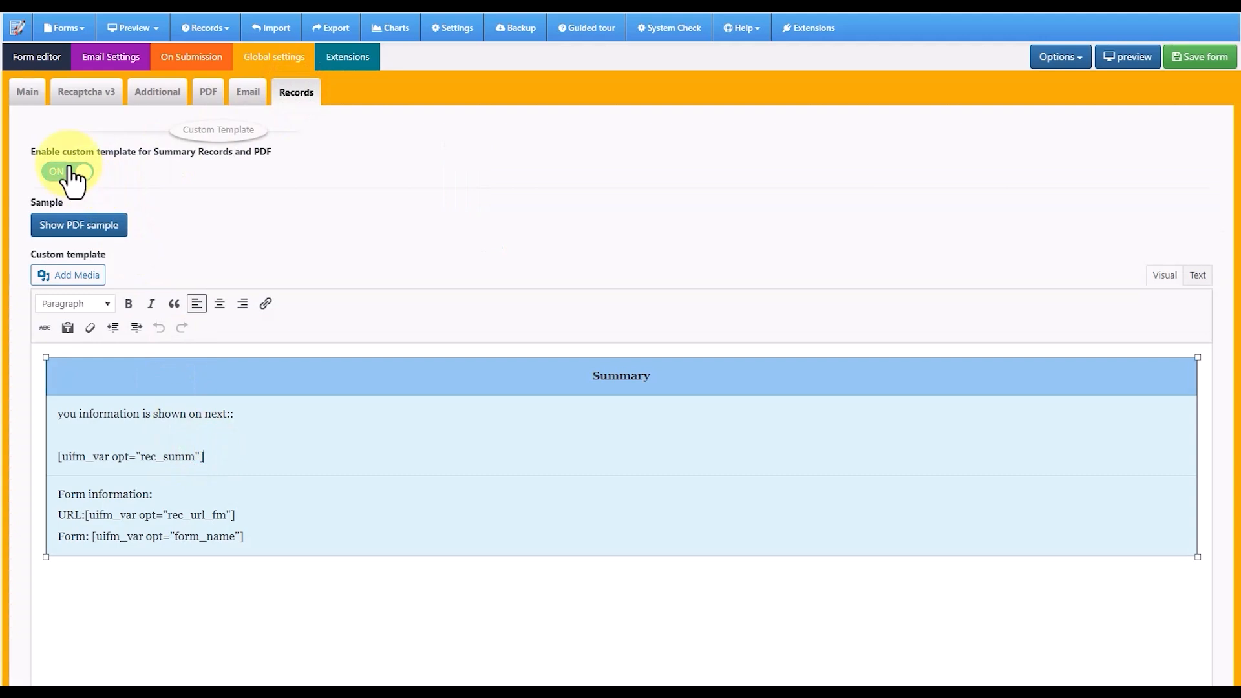
{"action": "left_click", "coordinate": [71, 171]}
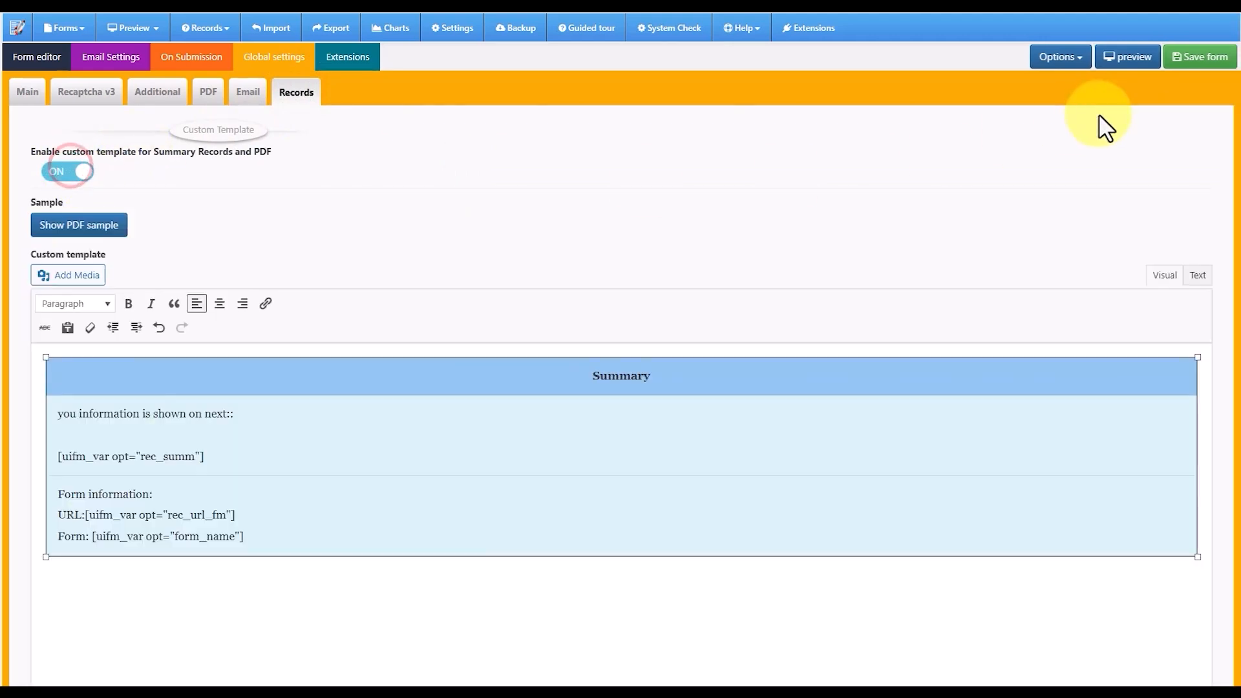
Return to the form editor, save the order form and open its desktop preview
{"action": "left_click", "coordinate": [27, 58]}
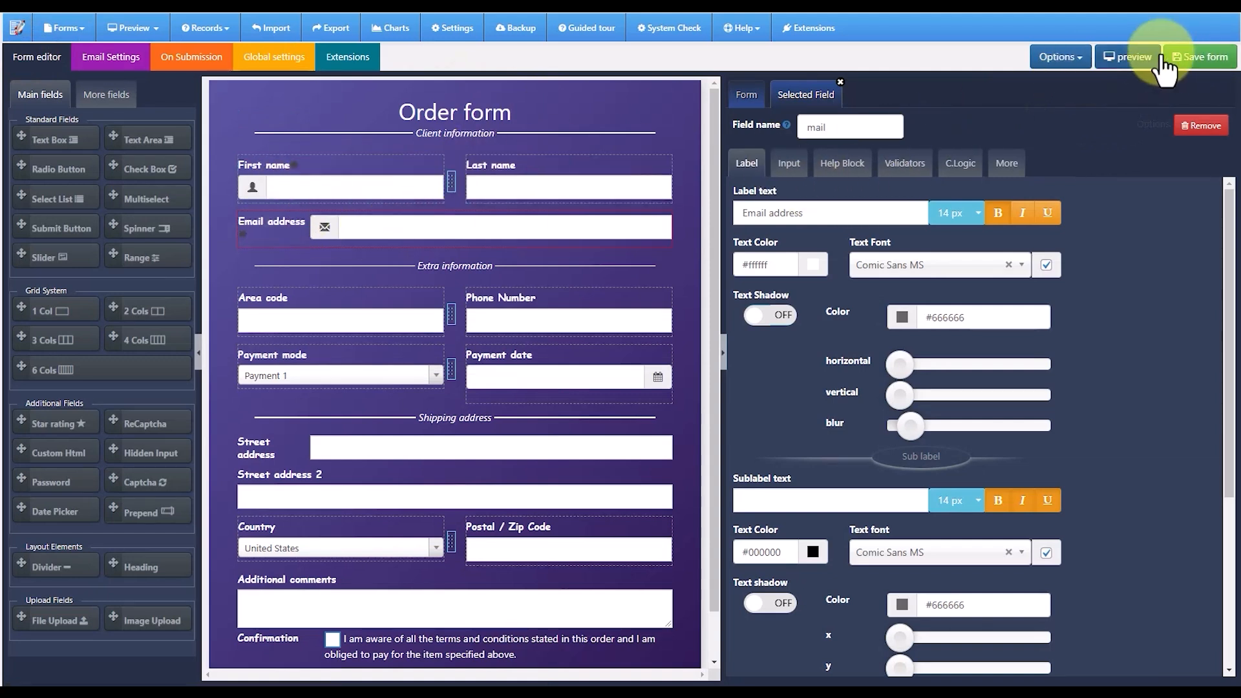
{"action": "left_click", "coordinate": [1186, 57]}
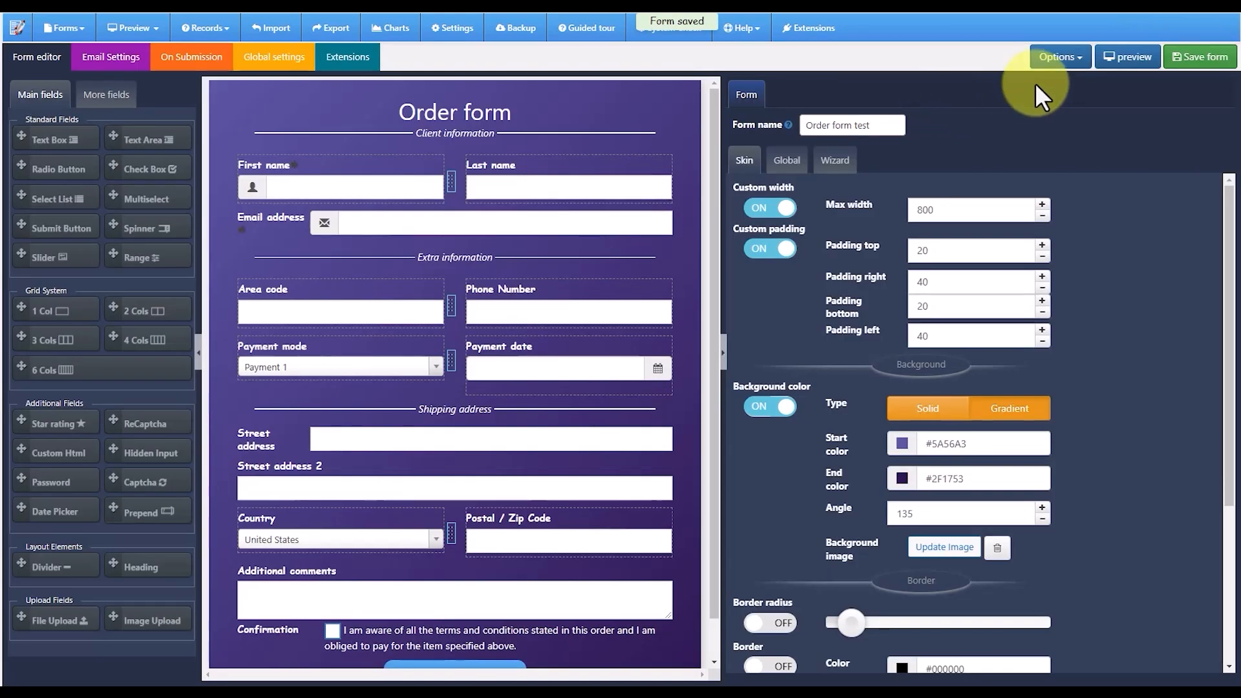
{"action": "left_click", "coordinate": [1132, 57]}
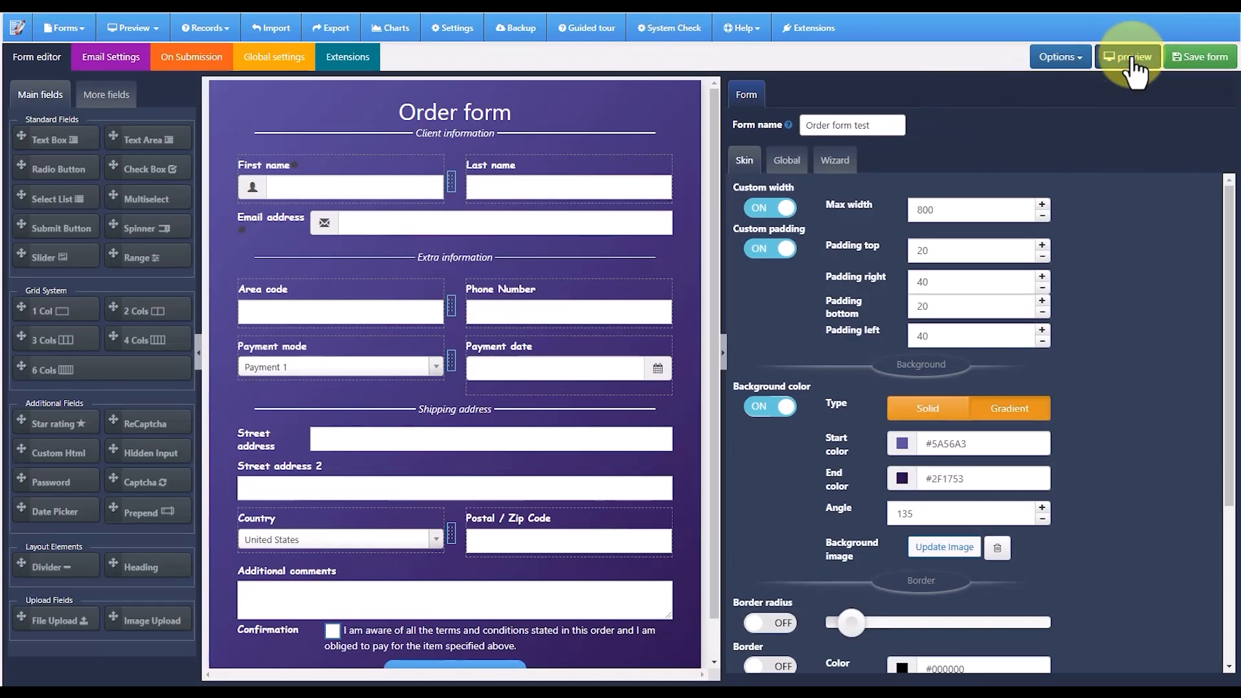
{"action": "left_click", "coordinate": [1129, 58]}
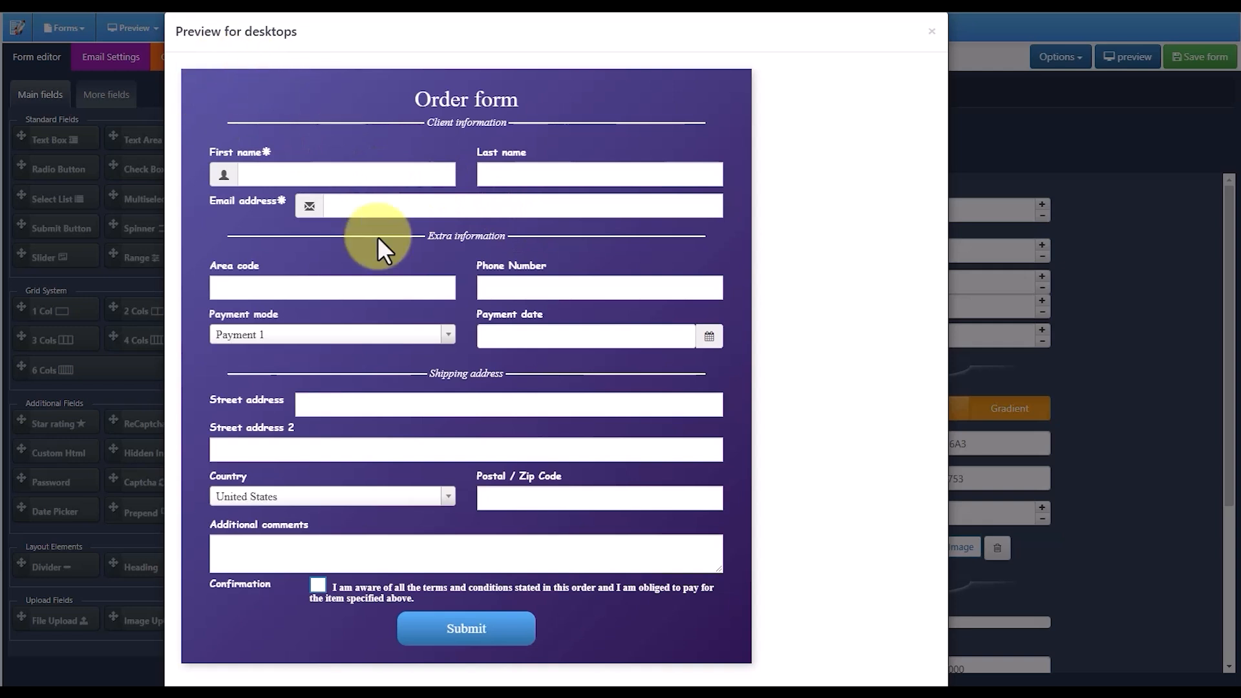
Try submitting the previewed form empty, and fill in its first name, email address and confirmation fields with placeholder data
{"action": "left_click", "coordinate": [463, 629]}
{"action": "left_click", "coordinate": [303, 171]}
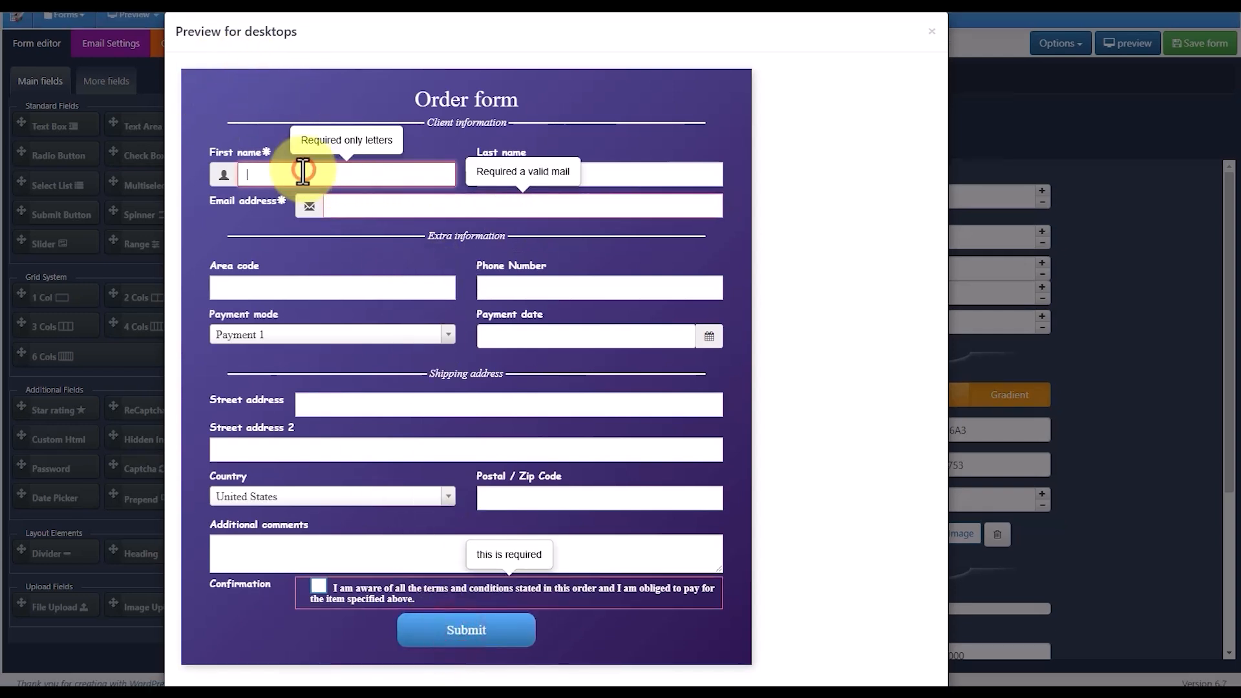
{"action": "type", "text": "as"}
{"action": "left_click", "coordinate": [289, 172]}
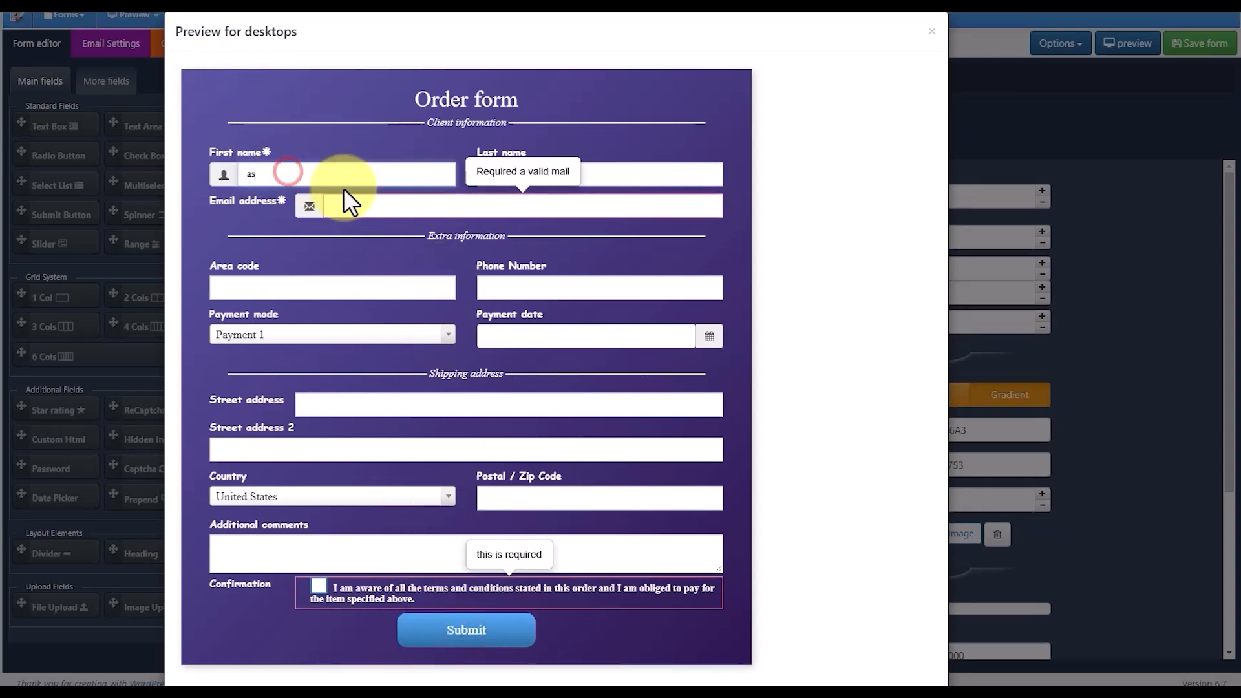
{"action": "type", "text": "dfasdf"}
{"action": "left_click", "coordinate": [377, 207]}
{"action": "type", "text": "asdf@asdf.co"}
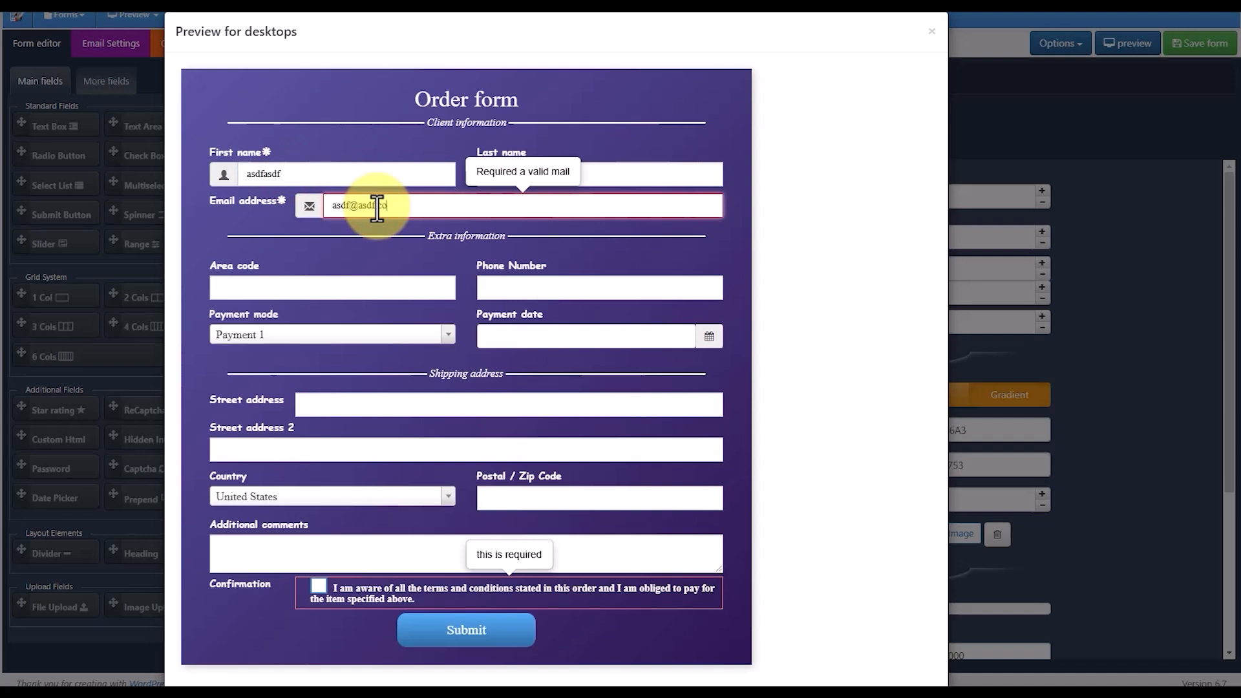
{"action": "type", "text": "m"}
{"action": "left_click", "coordinate": [319, 586]}
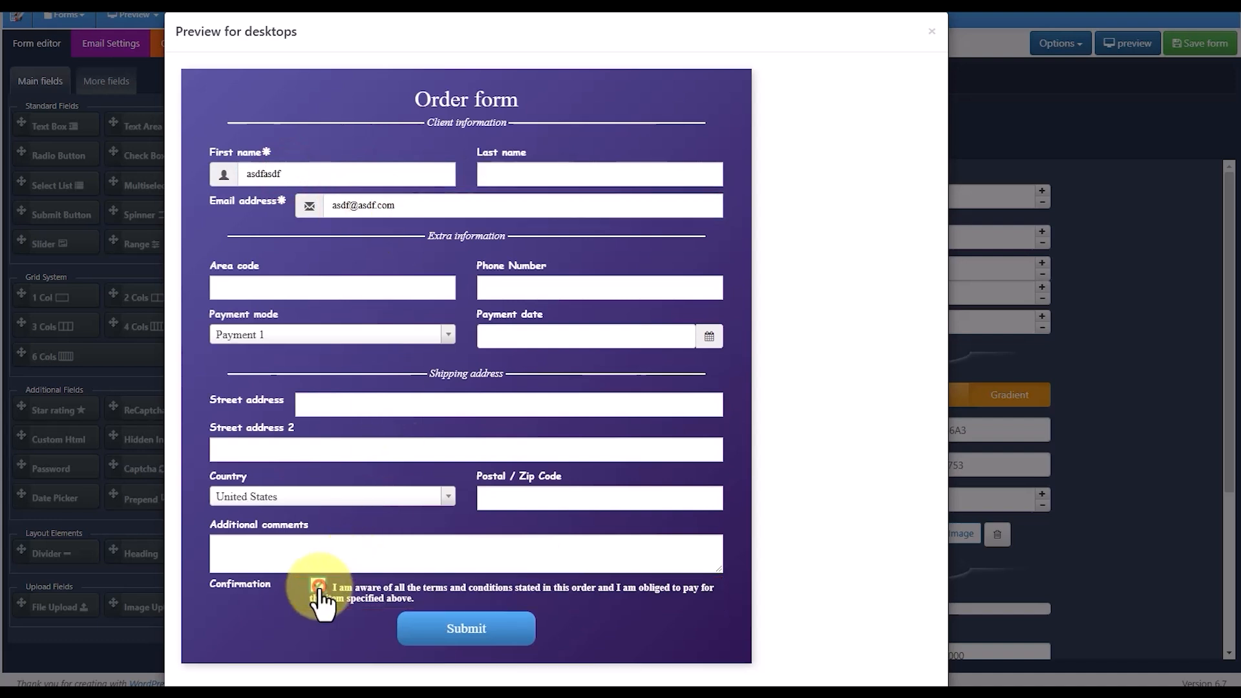
Enter "test" in the additional comments and both street address fields, and submit the previewed order form
{"action": "left_click", "coordinate": [311, 543]}
{"action": "type", "text": "test"}
{"action": "left_click", "coordinate": [297, 448]}
{"action": "type", "text": "test"}
{"action": "left_click", "coordinate": [358, 406]}
{"action": "type", "text": "test"}
{"action": "left_click", "coordinate": [493, 623]}
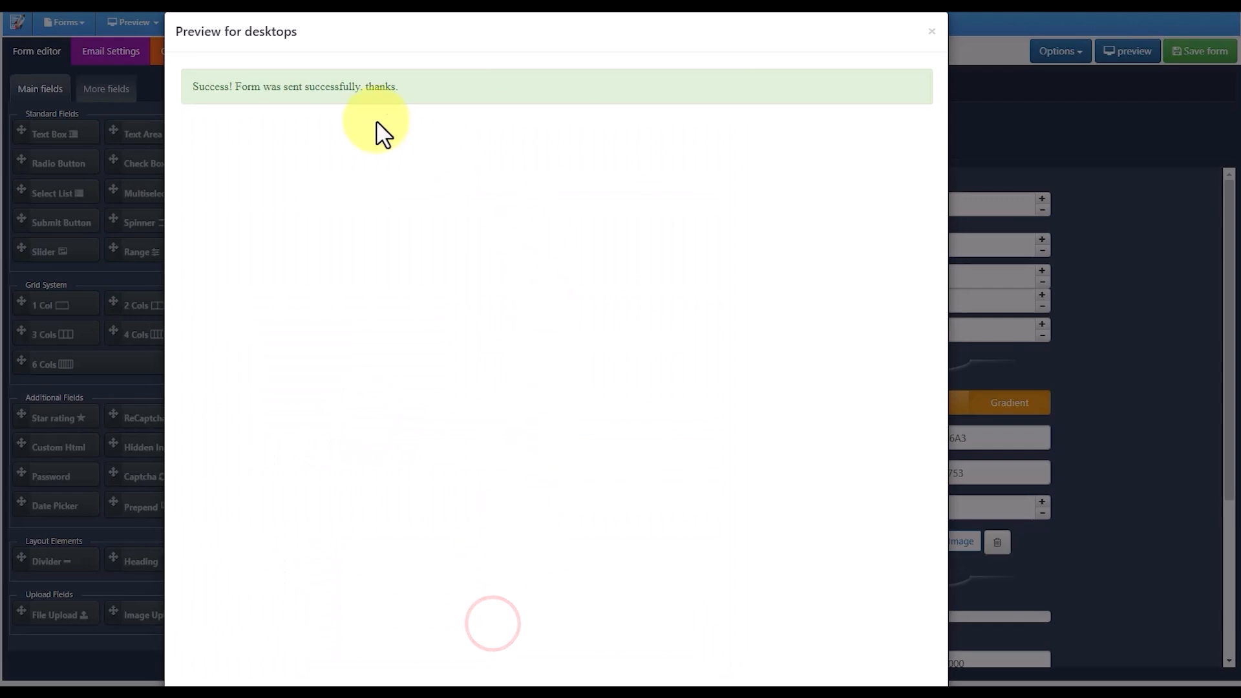
Close the preview and examine the submitted "Order form test" entry in the list of all records
{"action": "left_click", "coordinate": [1011, 140]}
{"action": "left_click", "coordinate": [221, 21]}
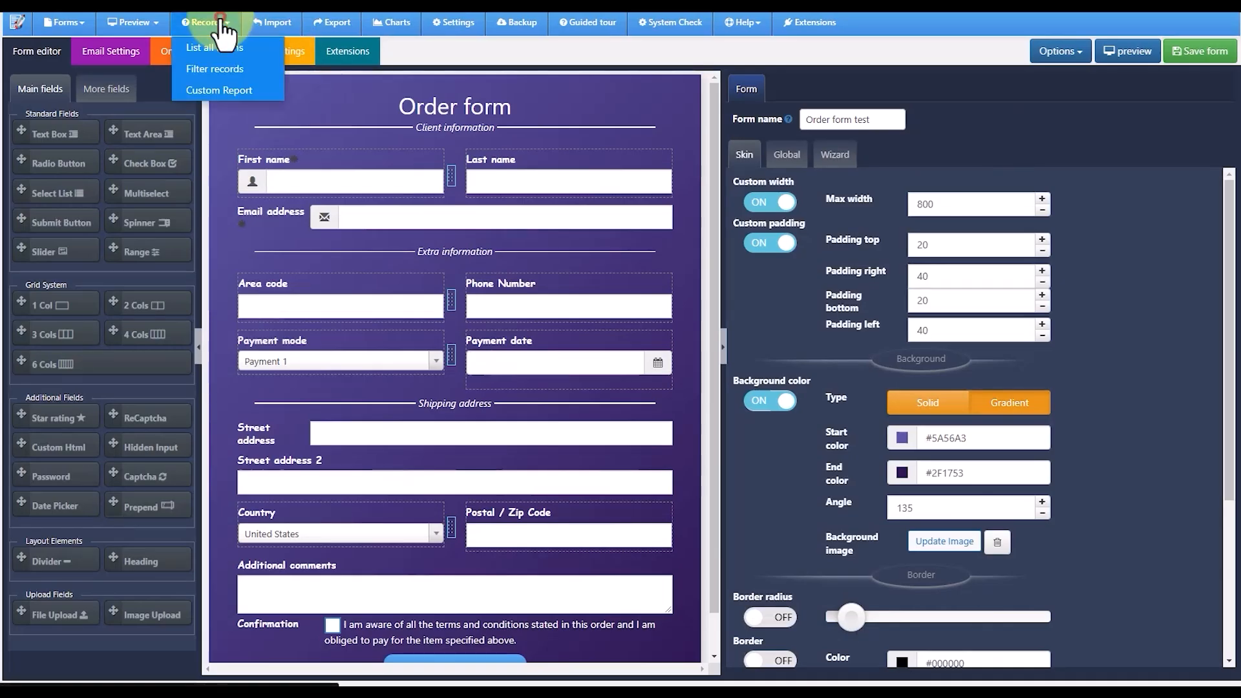
{"action": "left_click", "coordinate": [213, 49]}
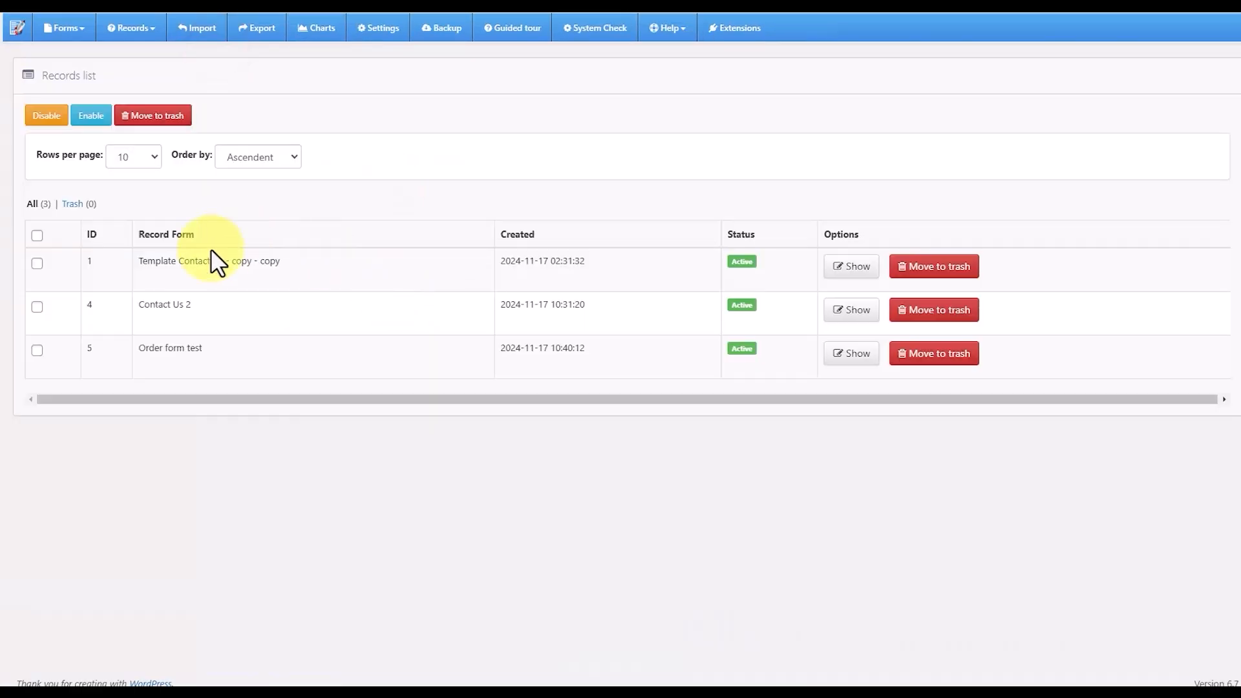
{"action": "left_click", "coordinate": [847, 356]}
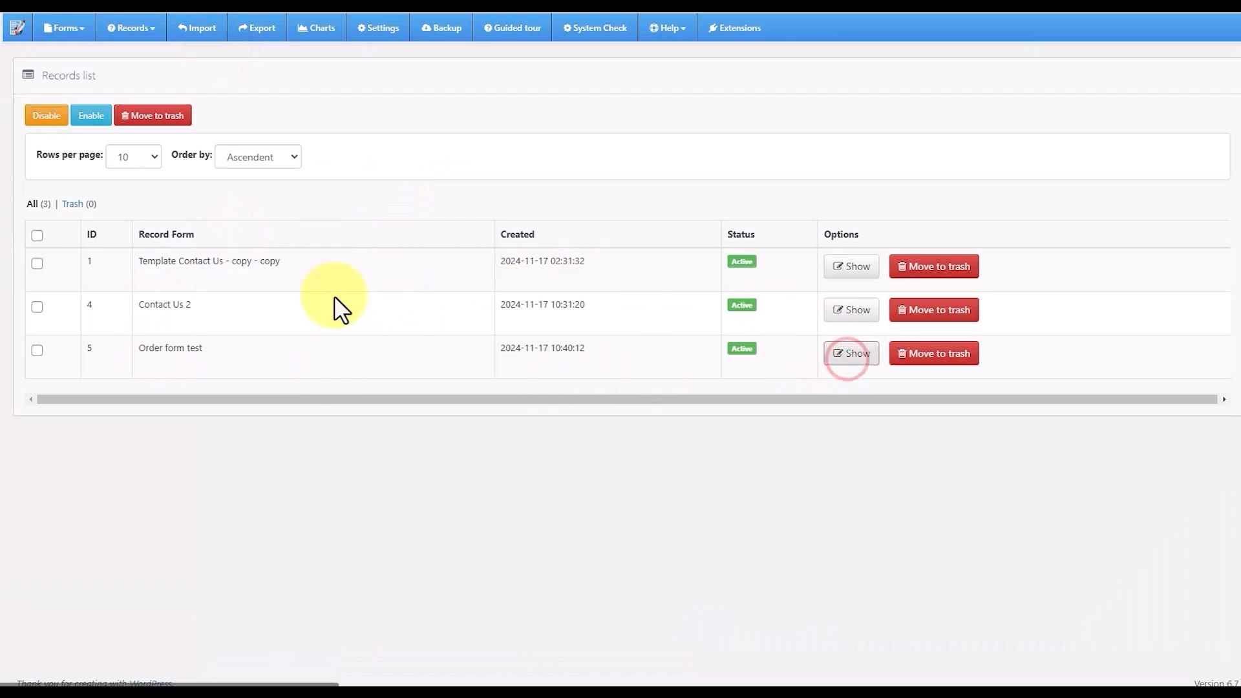
{"action": "left_click_drag", "start_coordinate": [31, 97], "coordinate": [530, 465]}
{"action": "left_click", "coordinate": [515, 308]}
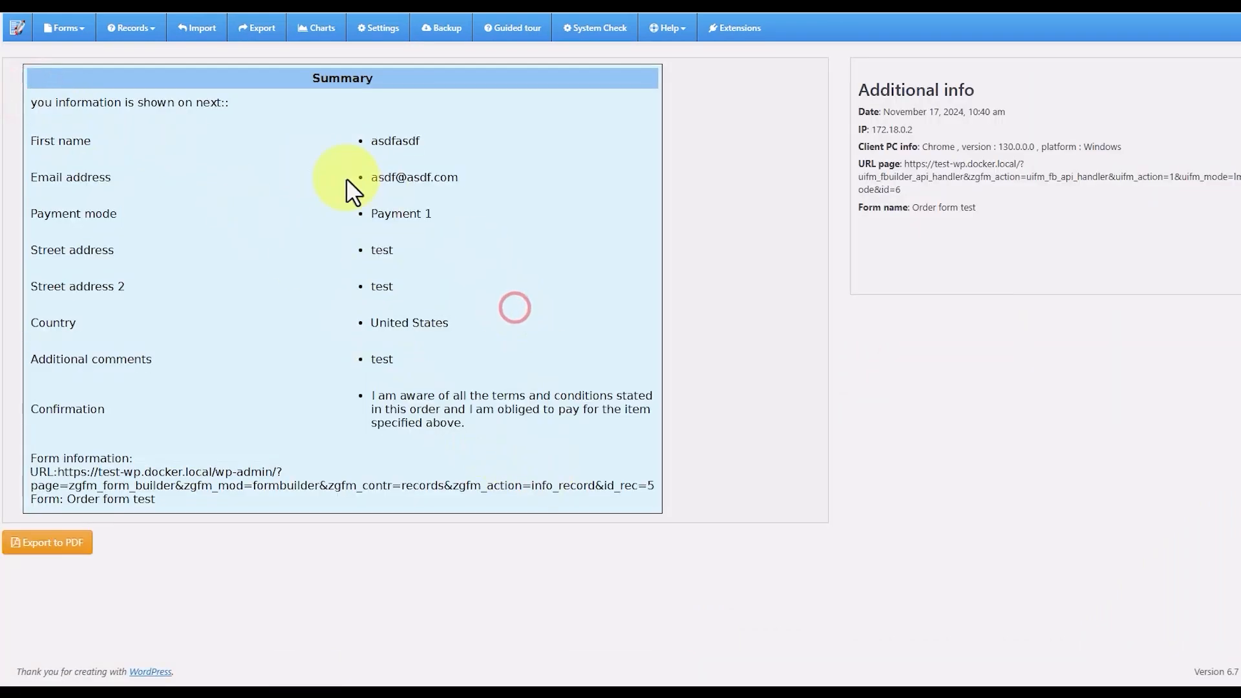
Add a new multi-step form from the forms list using the Employment template
{"action": "left_click", "coordinate": [64, 28]}
{"action": "left_click", "coordinate": [88, 68]}
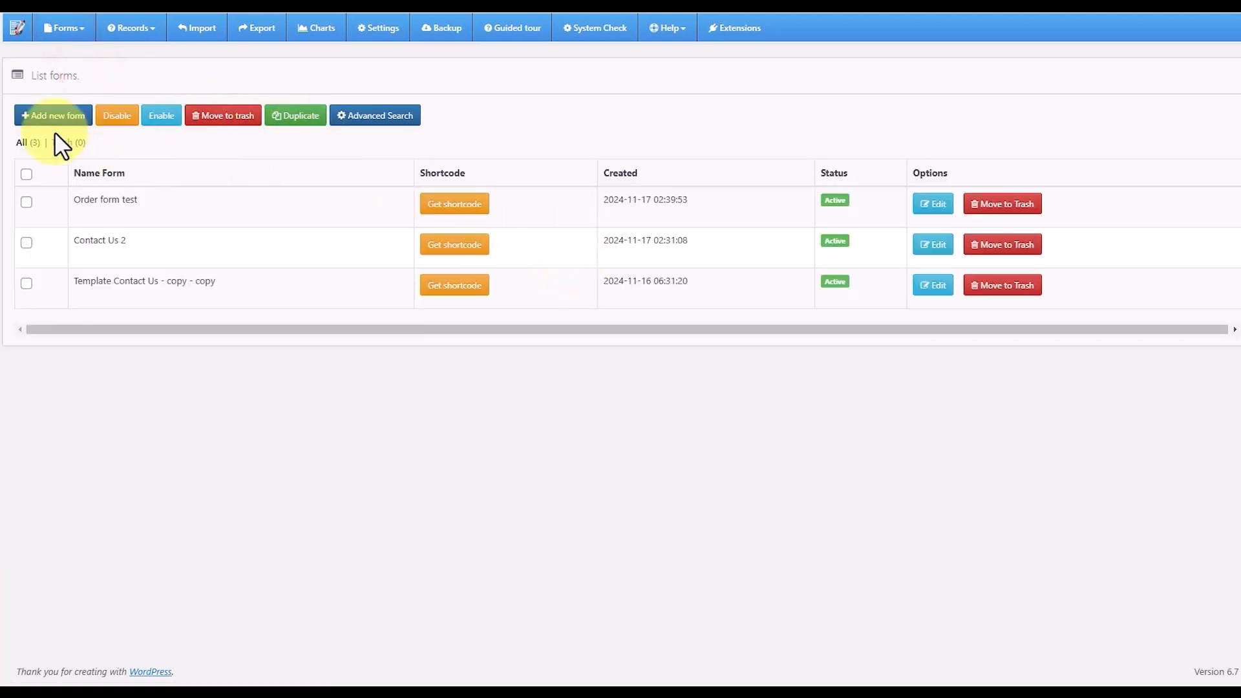
{"action": "left_click", "coordinate": [53, 118]}
{"action": "left_click", "coordinate": [762, 350]}
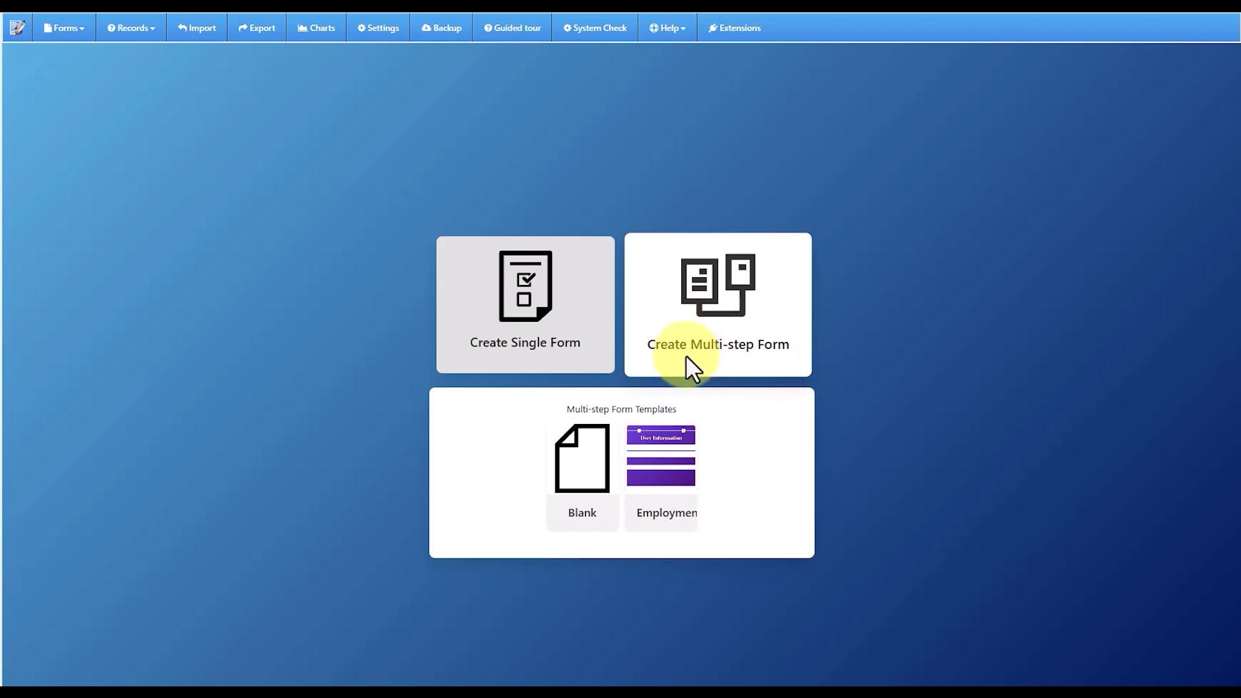
{"action": "left_click", "coordinate": [660, 515]}
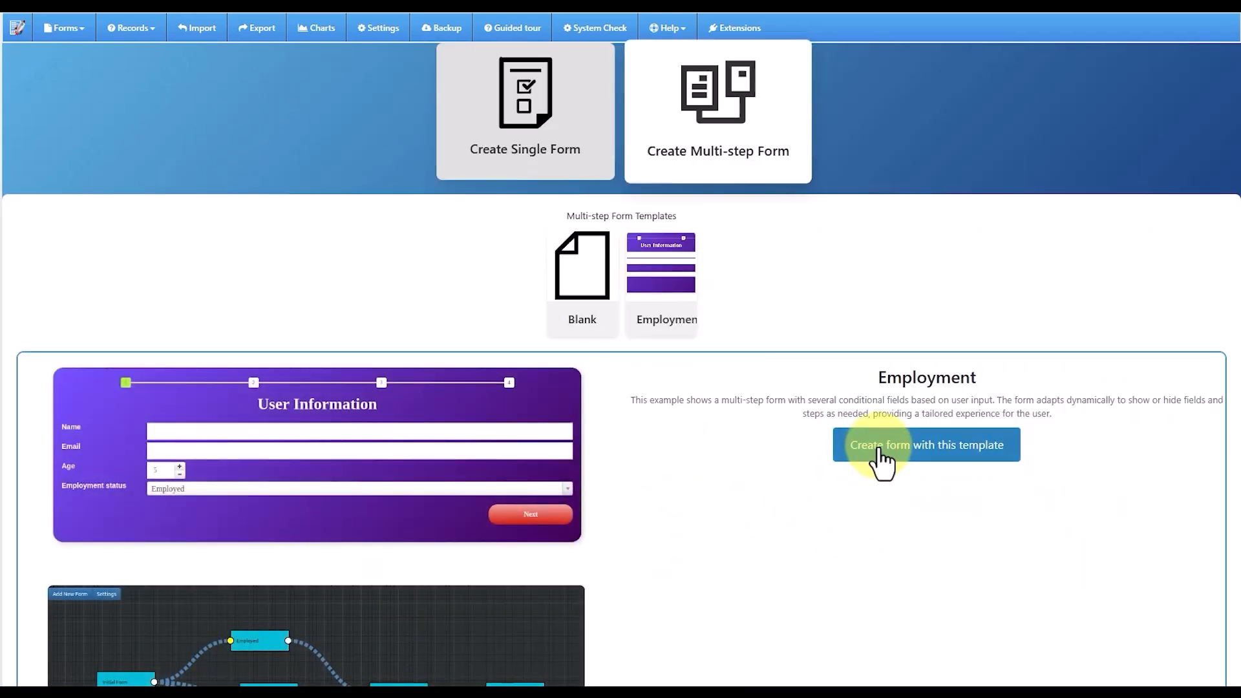
{"action": "scroll", "coordinate": [363, 431], "scroll_direction": "down", "scroll_amount": 3}
{"action": "left_click", "coordinate": [908, 296]}
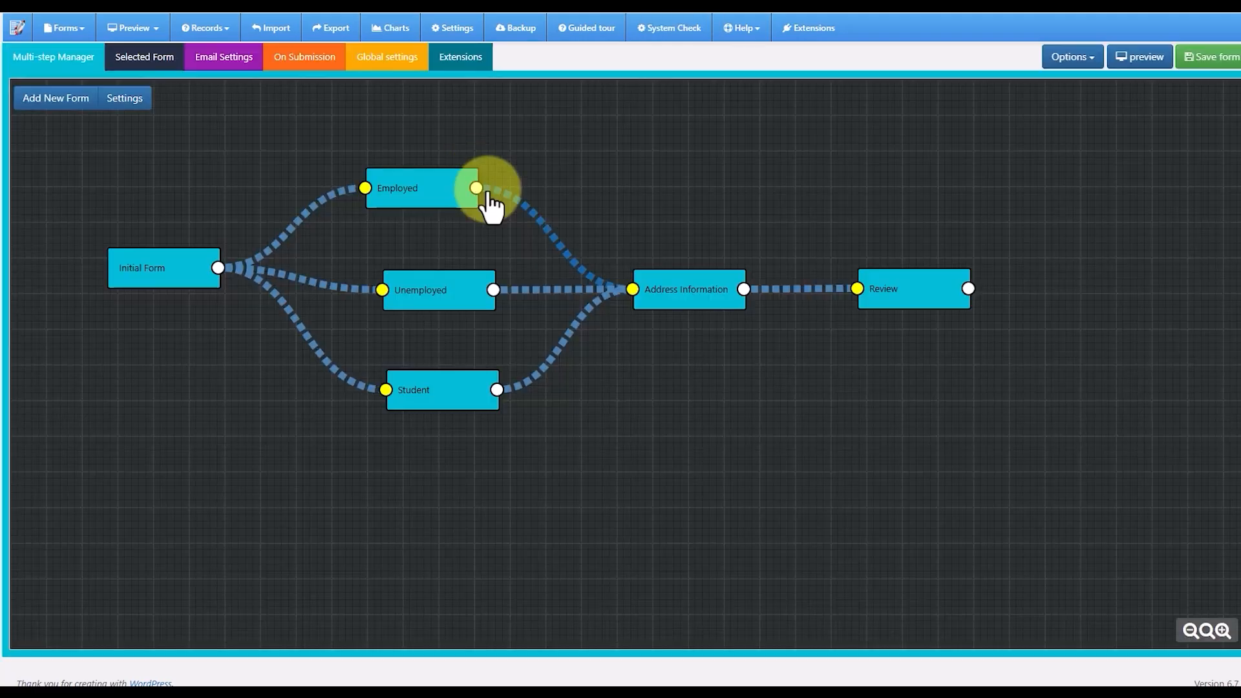
Rearrange the Initial Form, Employed, Unemployed, Student, Address Information and Review nodes into an evenly spaced flow on the multi-step canvas
{"action": "mouse_move", "coordinate": [180, 263]}
{"action": "left_mouse_down"}
{"action": "mouse_move", "coordinate": [208, 278]}
{"action": "mouse_move", "coordinate": [183, 276]}
{"action": "left_mouse_up"}
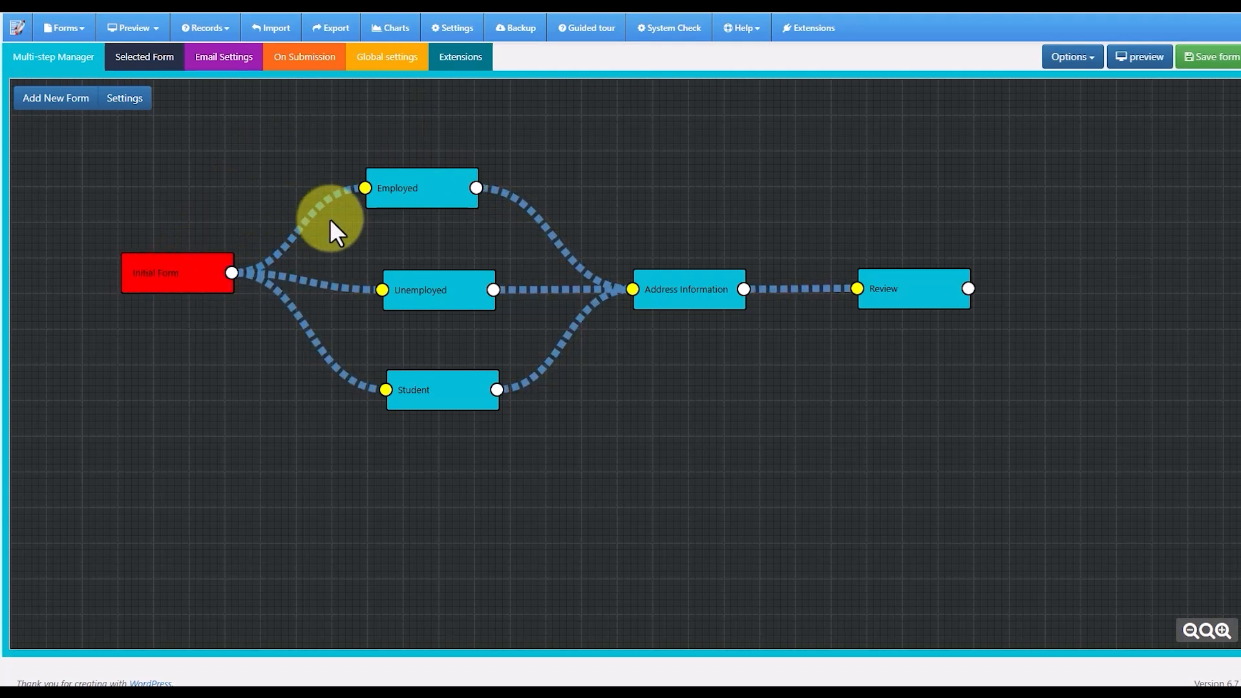
{"action": "left_click_drag", "start_coordinate": [424, 185], "coordinate": [466, 146]}
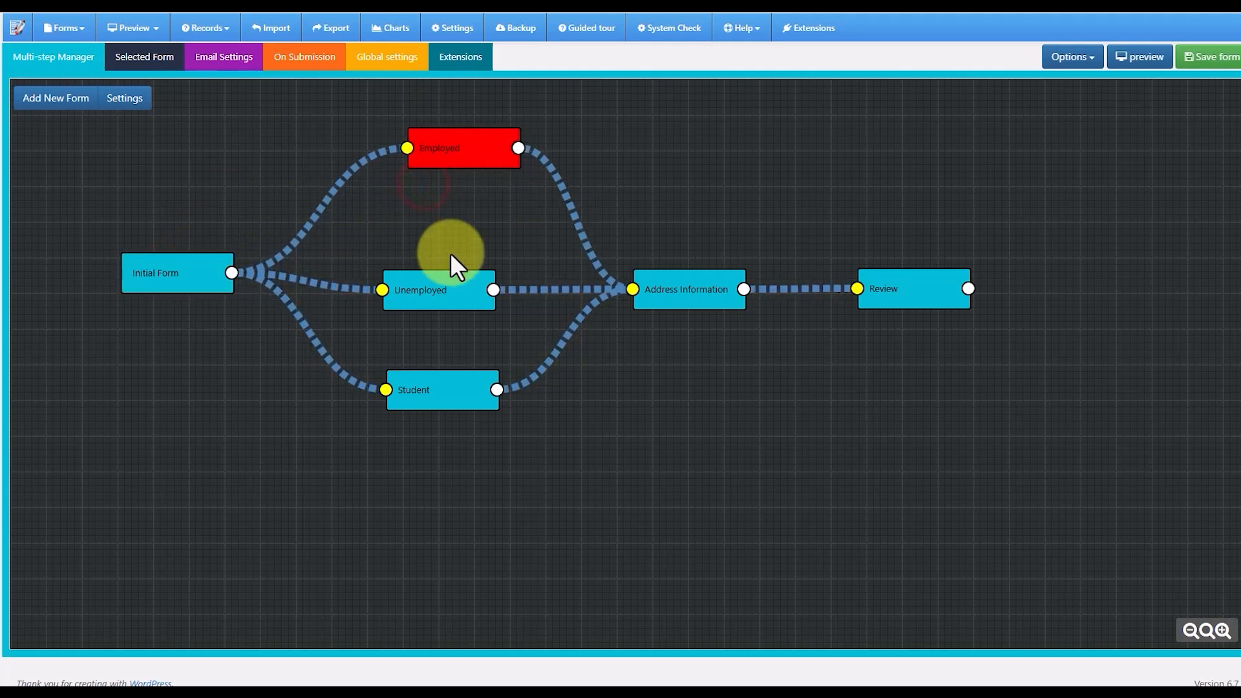
{"action": "left_click_drag", "start_coordinate": [451, 279], "coordinate": [476, 276]}
{"action": "left_click_drag", "start_coordinate": [470, 381], "coordinate": [504, 403]}
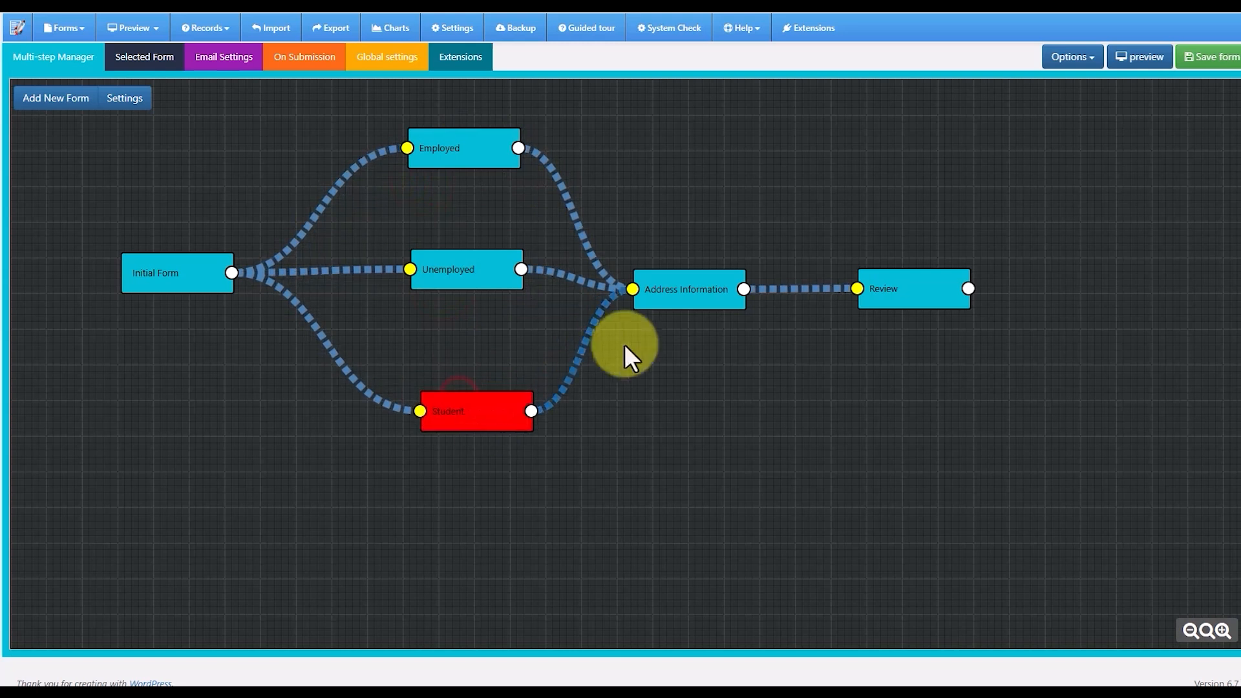
{"action": "left_click_drag", "start_coordinate": [681, 284], "coordinate": [701, 272]}
{"action": "left_click_drag", "start_coordinate": [914, 288], "coordinate": [1025, 269]}
{"action": "mouse_move", "coordinate": [165, 269]}
{"action": "left_mouse_down"}
{"action": "mouse_move", "coordinate": [185, 269]}
{"action": "mouse_move", "coordinate": [156, 269]}
{"action": "mouse_move", "coordinate": [167, 269]}
{"action": "left_mouse_up"}
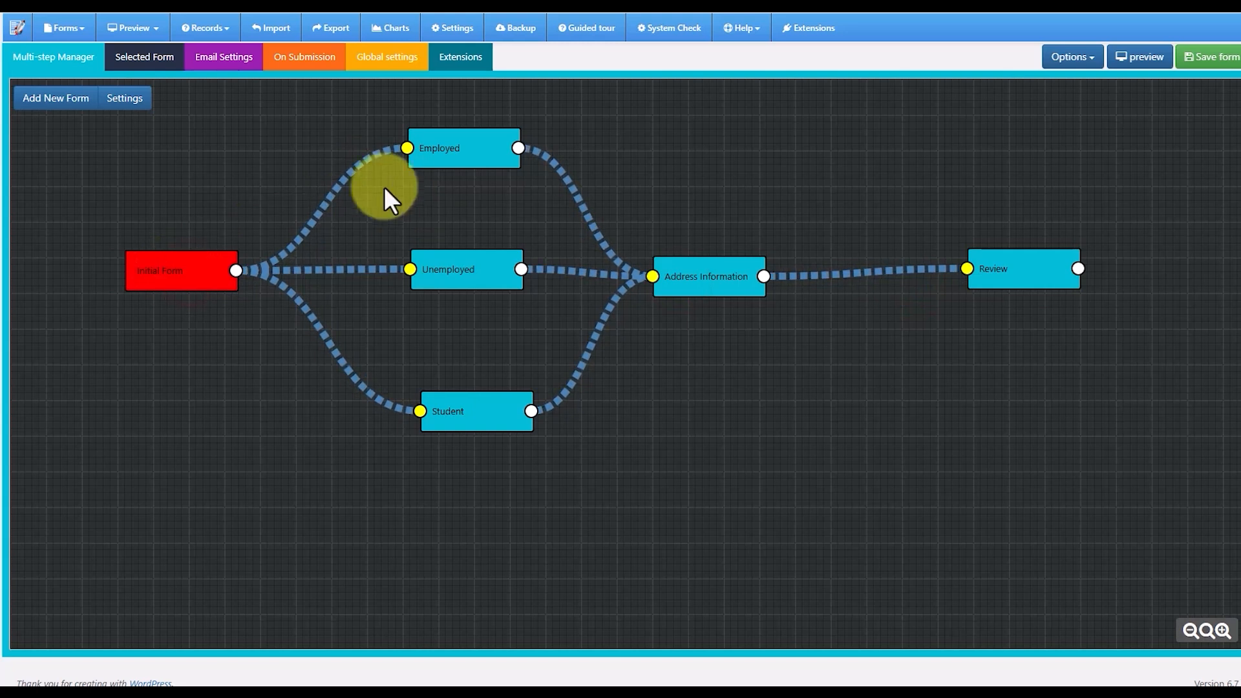
{"action": "left_click_drag", "start_coordinate": [429, 144], "coordinate": [413, 145]}
{"action": "left_click_drag", "start_coordinate": [438, 269], "coordinate": [422, 270]}
{"action": "left_click_drag", "start_coordinate": [464, 411], "coordinate": [431, 418]}
{"action": "left_click_drag", "start_coordinate": [419, 270], "coordinate": [405, 269]}
{"action": "left_click_drag", "start_coordinate": [669, 279], "coordinate": [715, 277]}
{"action": "left_click_drag", "start_coordinate": [1017, 290], "coordinate": [925, 277]}
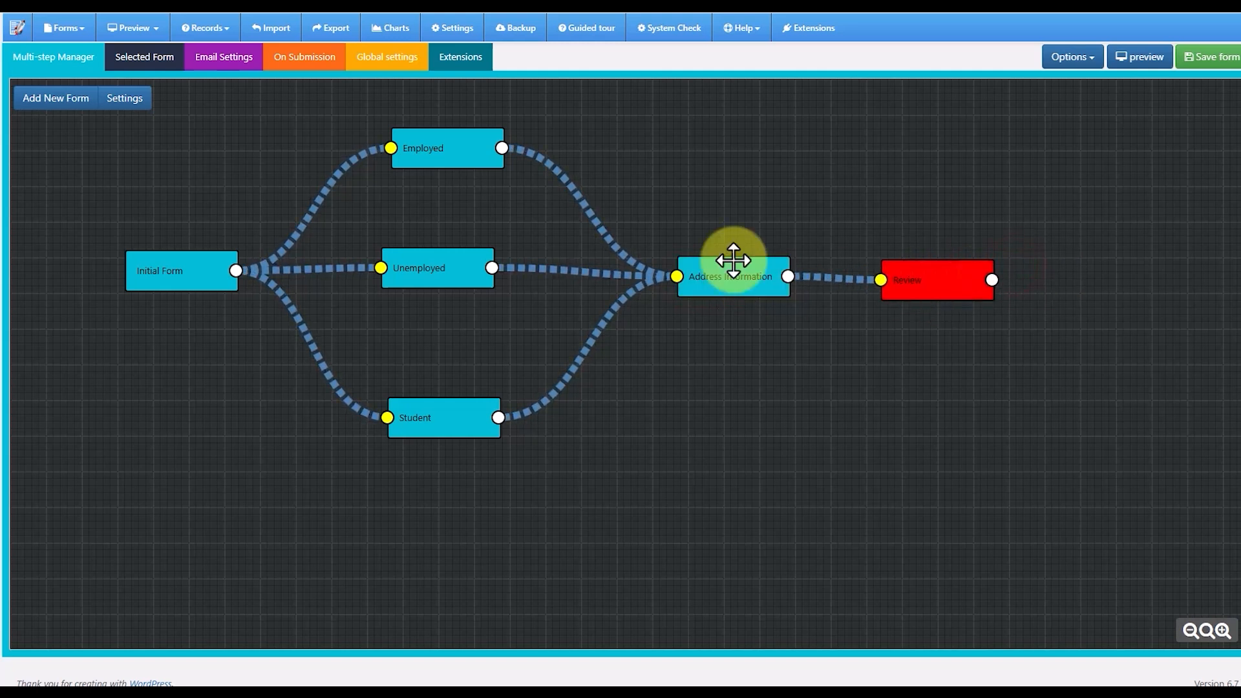
Examine the conditional logic of the connections from Initial Form to Employed and to Unemployed, and select the Initial Form node
{"action": "left_click", "coordinate": [337, 176]}
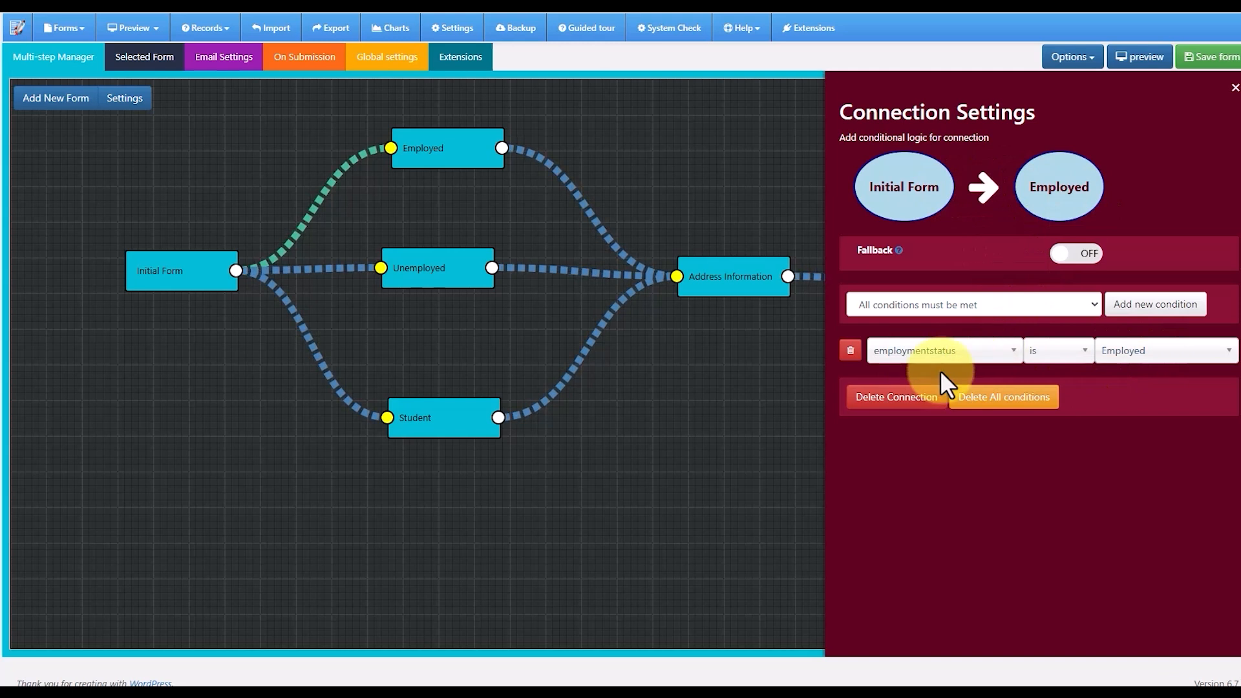
{"action": "left_click", "coordinate": [203, 269]}
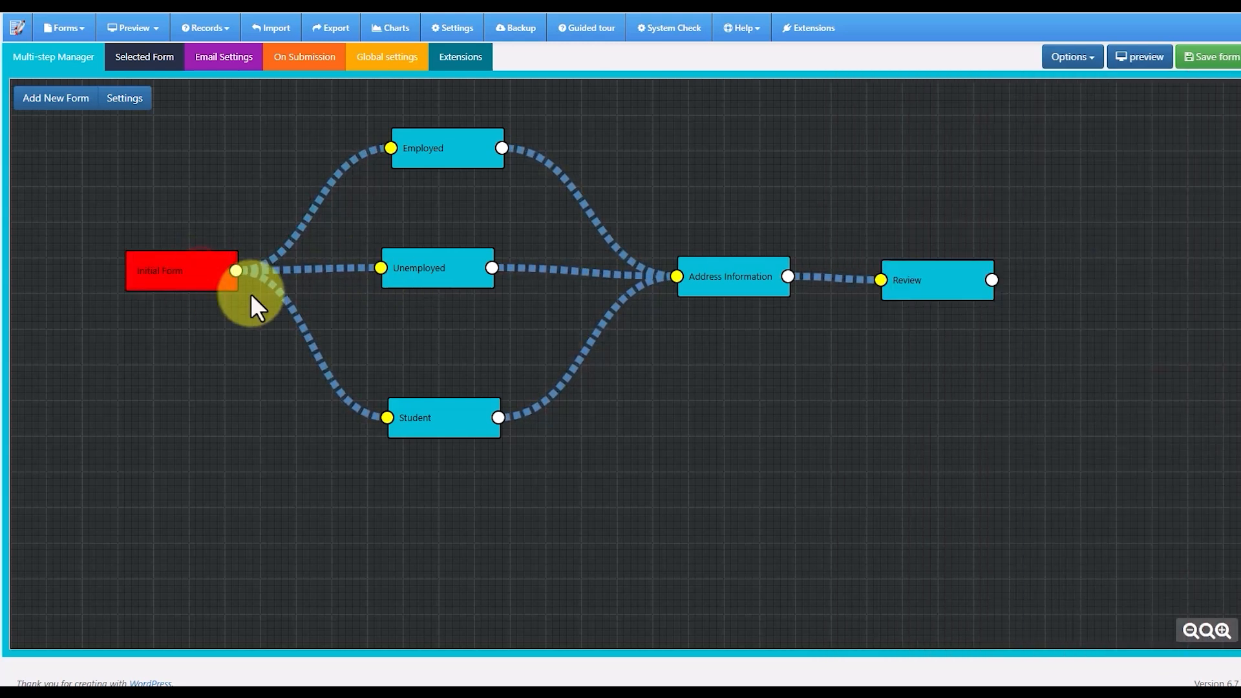
{"action": "left_click", "coordinate": [312, 268]}
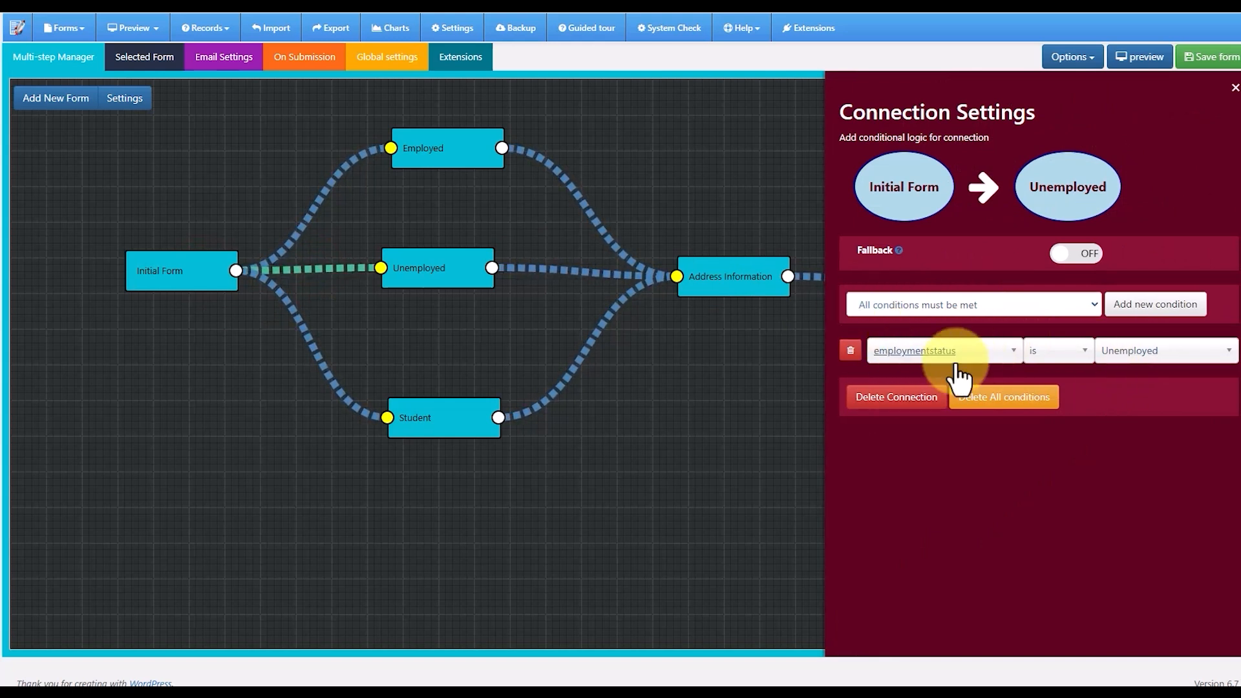
{"action": "left_click", "coordinate": [198, 275]}
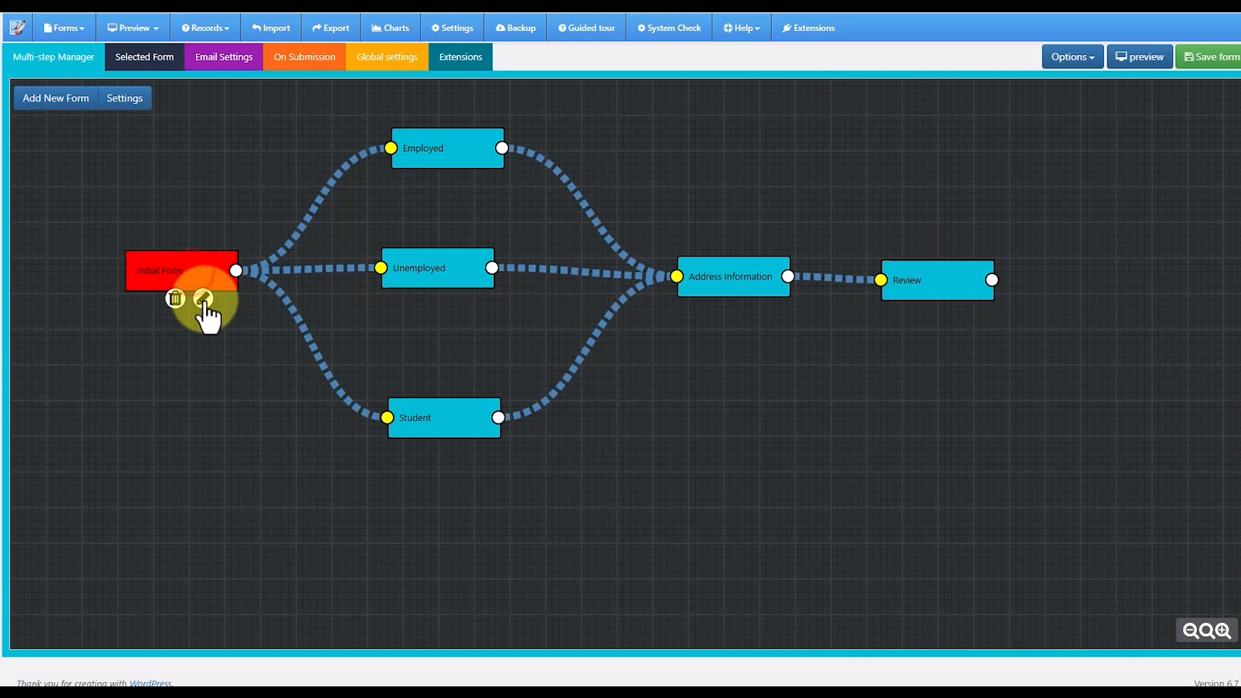
Open the Initial Form for editing and examine the input options of its Employment status field
{"action": "left_click", "coordinate": [203, 298]}
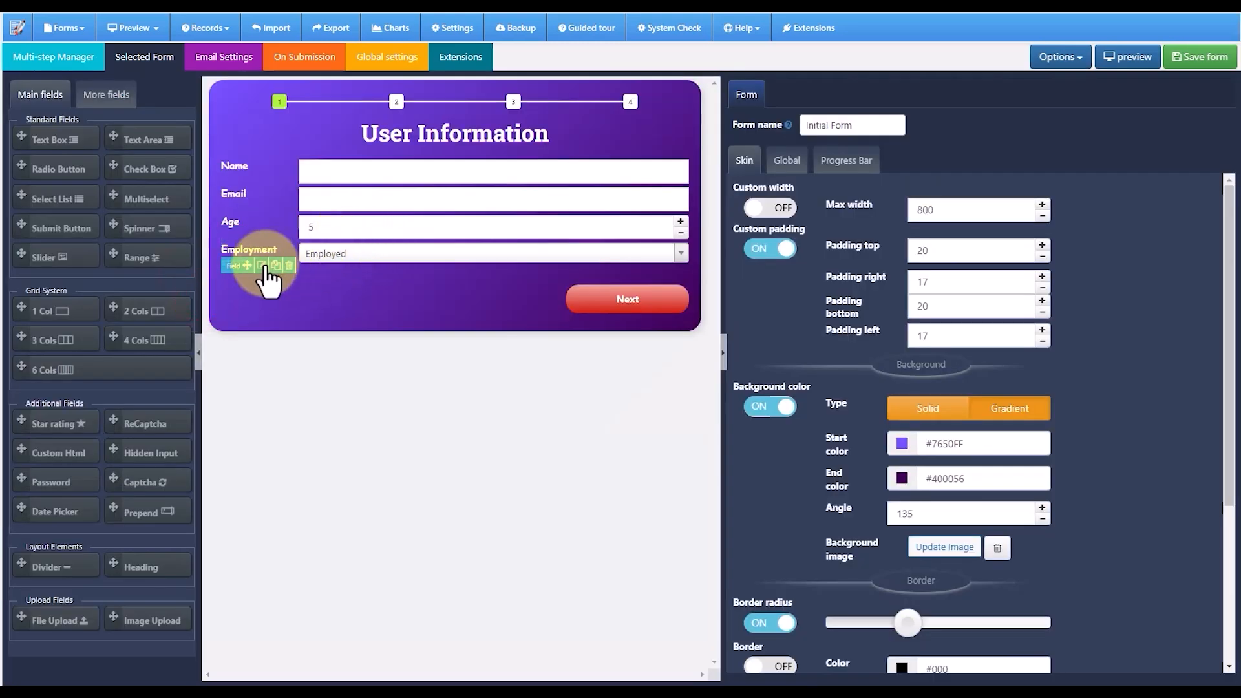
{"action": "left_click", "coordinate": [305, 253]}
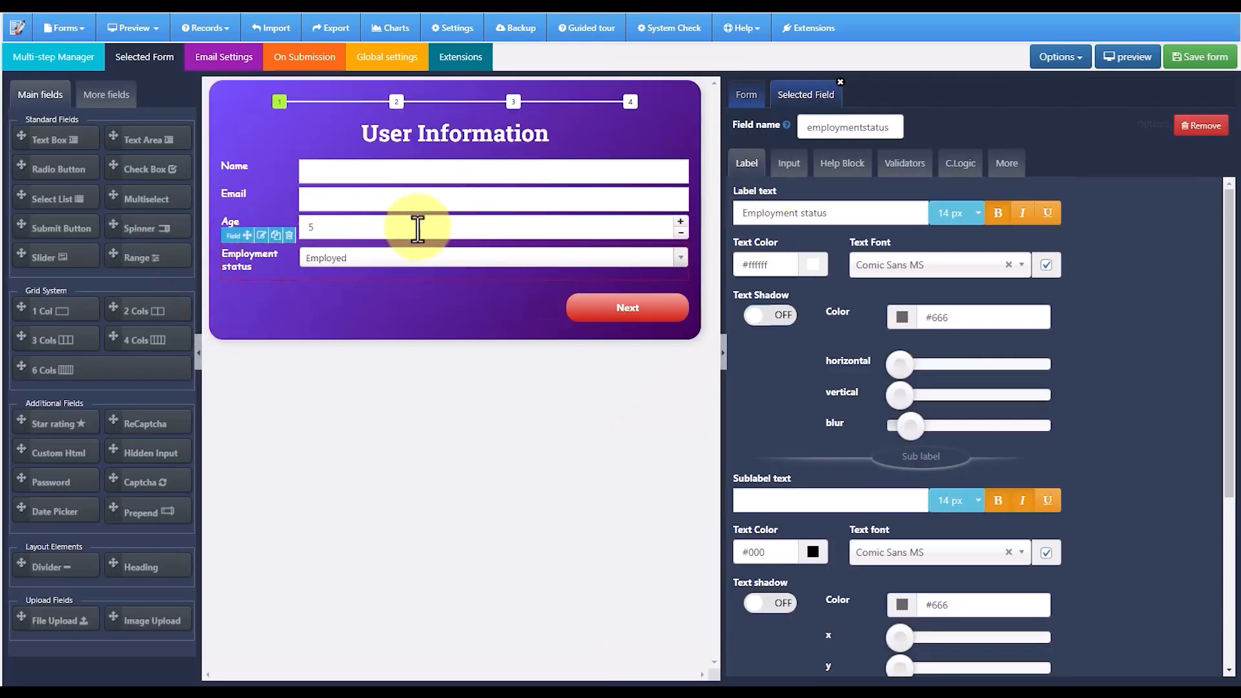
{"action": "left_click", "coordinate": [789, 164]}
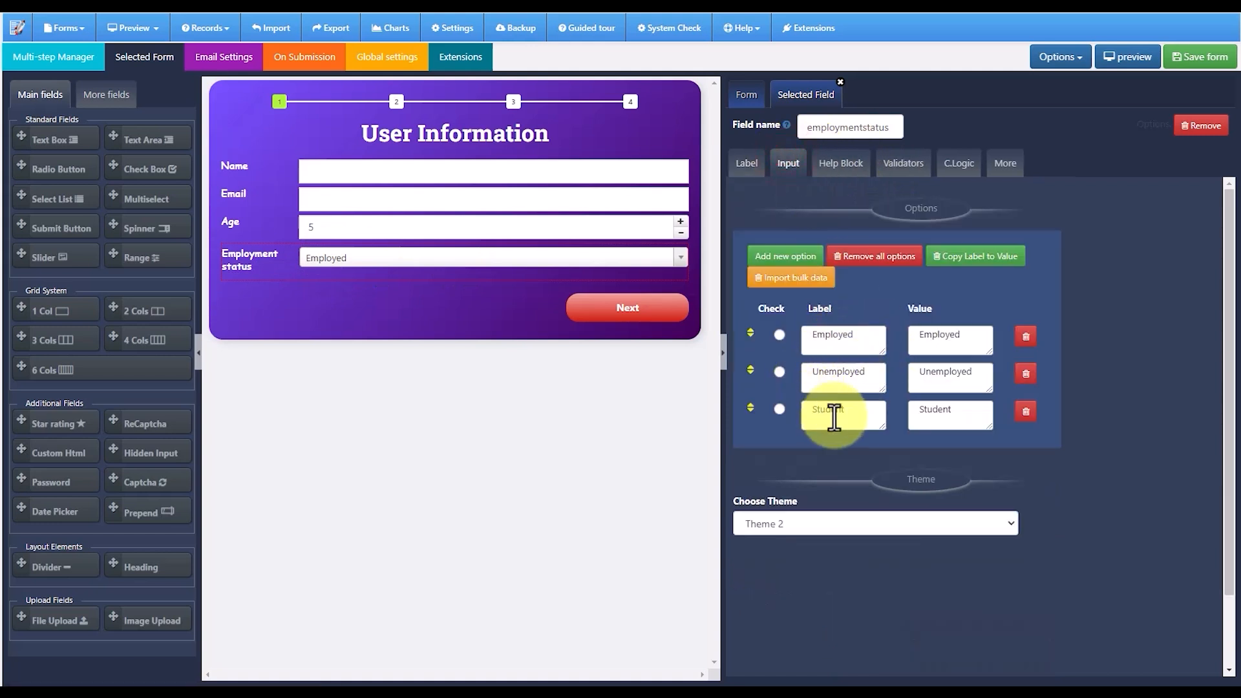
Return to the multi-step canvas and examine the conditions on the connections from Initial Form to Employed, Unemployed and Student
{"action": "left_click", "coordinate": [64, 64]}
{"action": "left_click", "coordinate": [335, 179]}
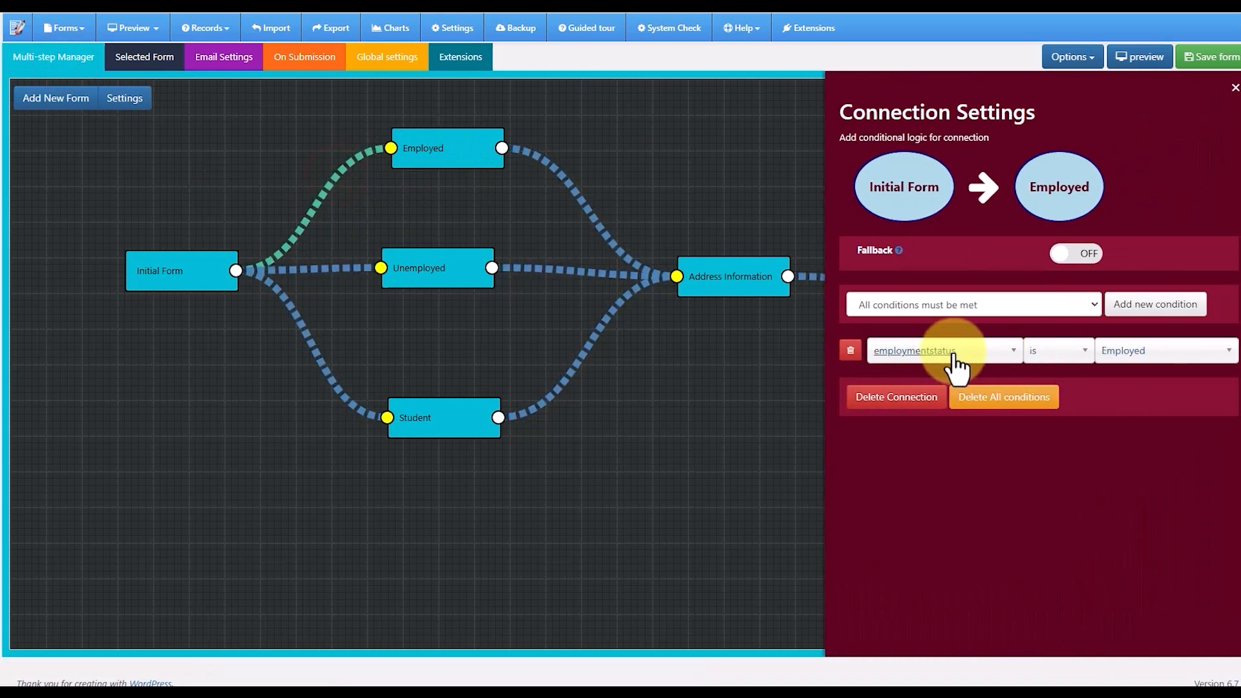
{"action": "left_click", "coordinate": [330, 267]}
{"action": "left_click", "coordinate": [319, 269]}
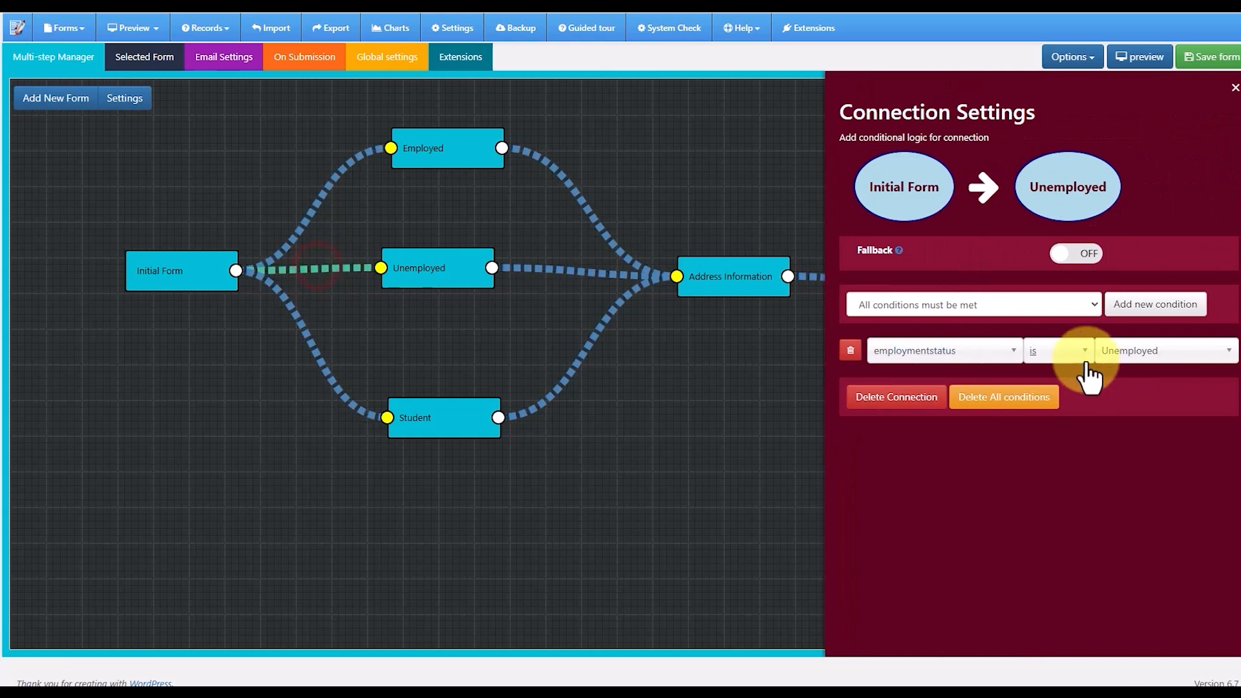
{"action": "left_click", "coordinate": [317, 339]}
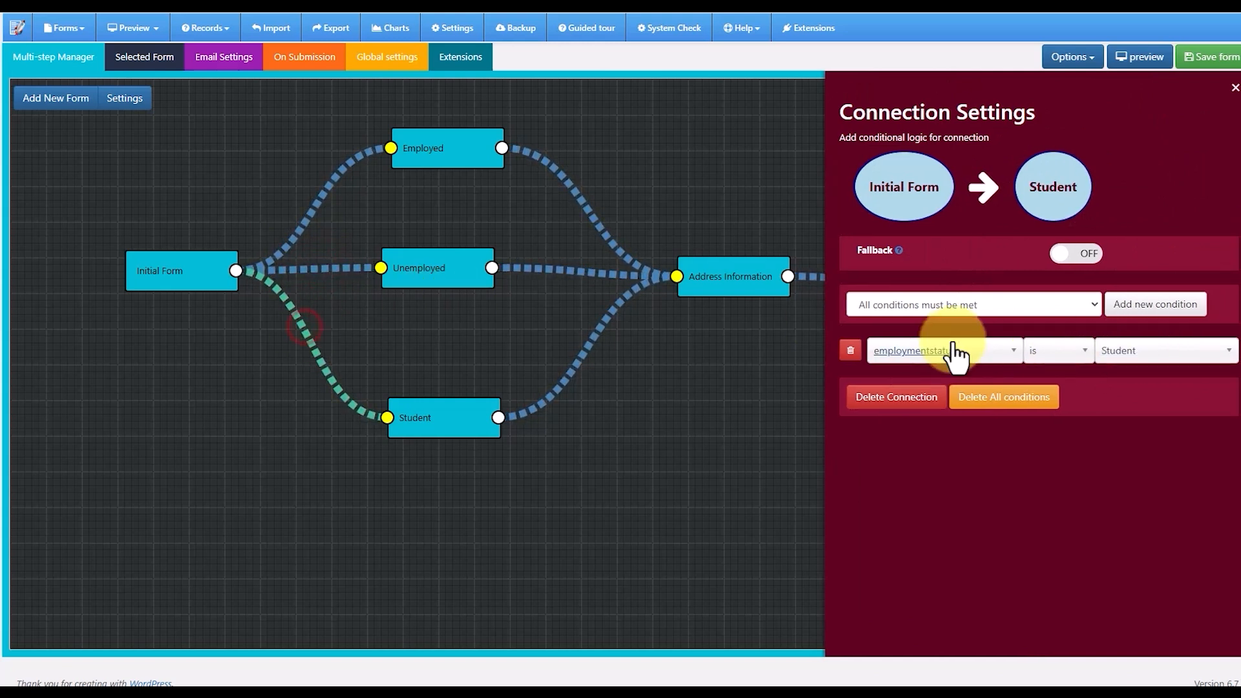
{"action": "left_click", "coordinate": [725, 348]}
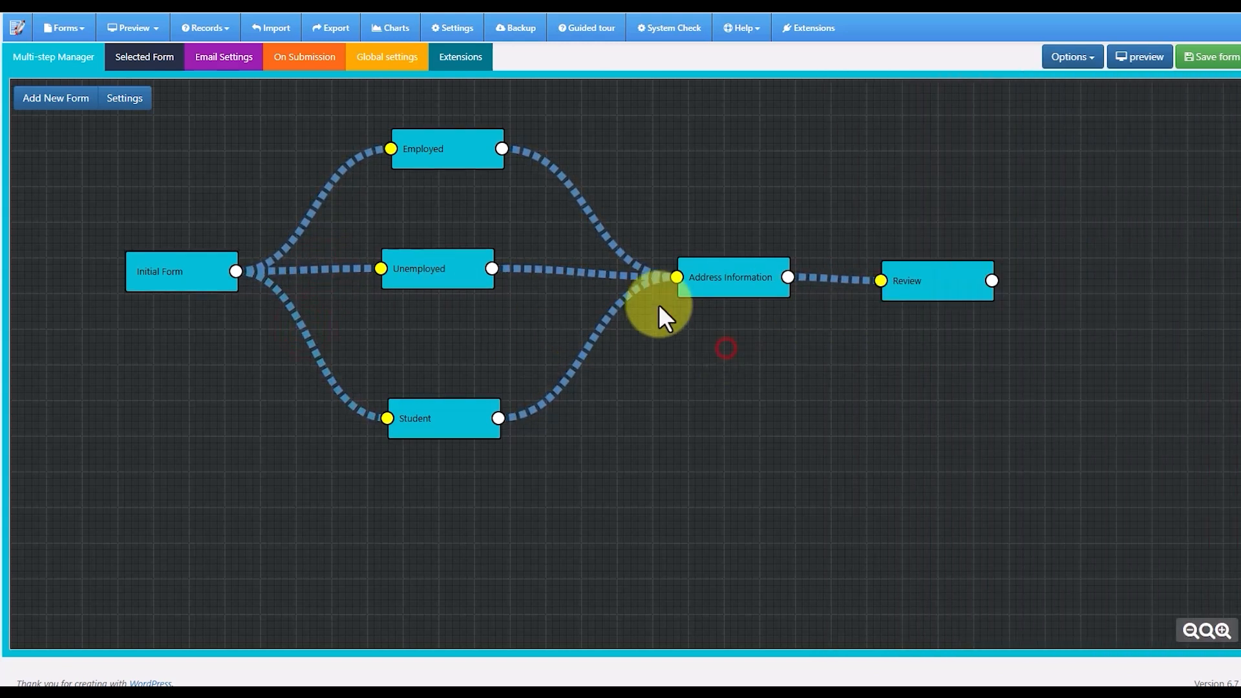
Inspect the Employed, Unemployed and Student nodes, view the Employed form's fields, and return to the multi-step canvas
{"action": "mouse_move", "coordinate": [430, 297]}
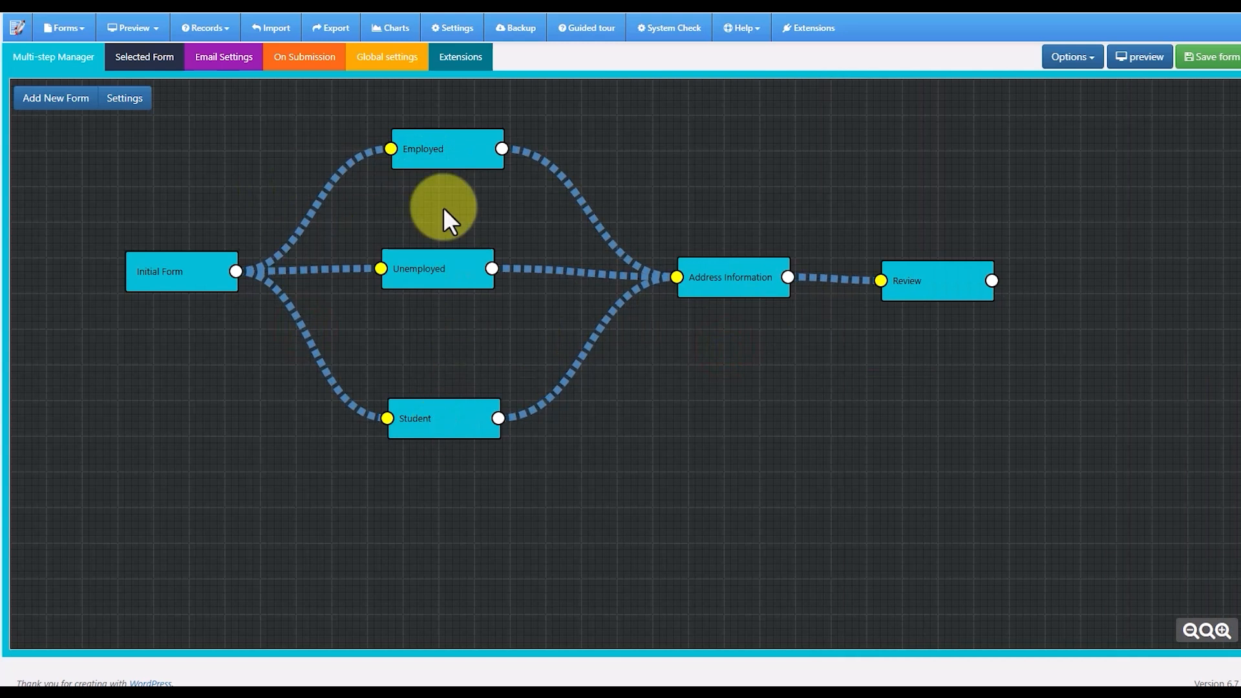
{"action": "mouse_move", "coordinate": [433, 151]}
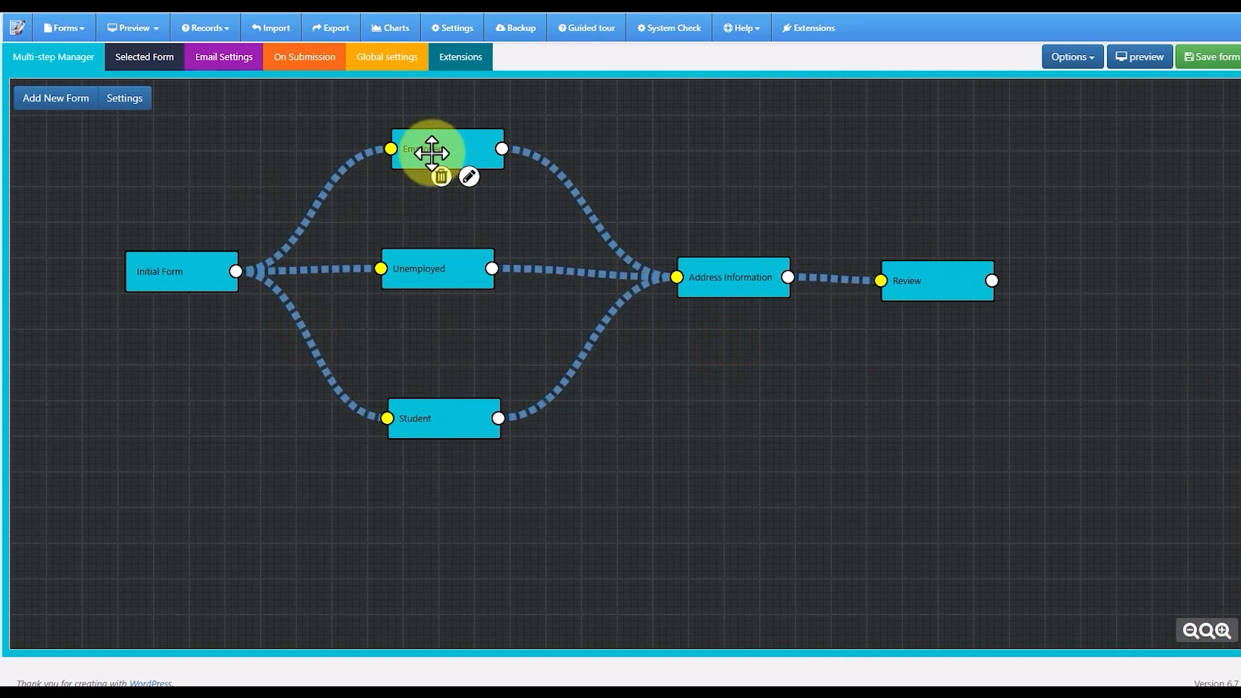
{"action": "left_click", "coordinate": [430, 149]}
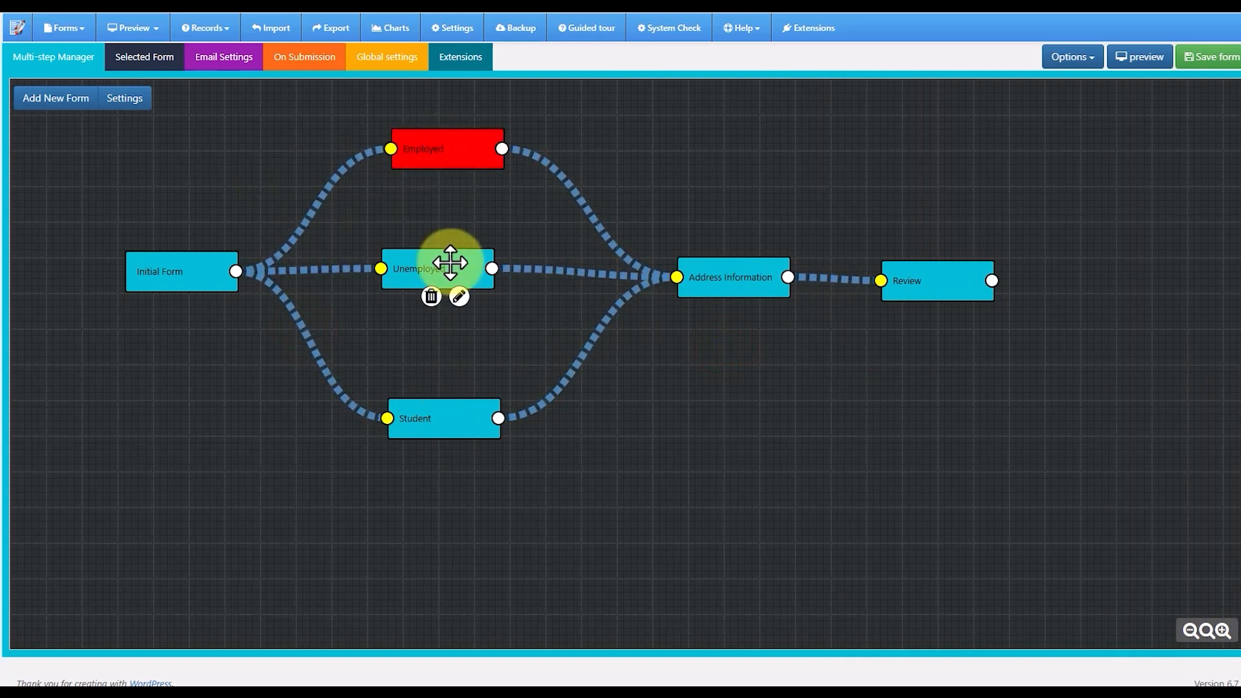
{"action": "left_click", "coordinate": [451, 269]}
{"action": "left_click", "coordinate": [415, 417]}
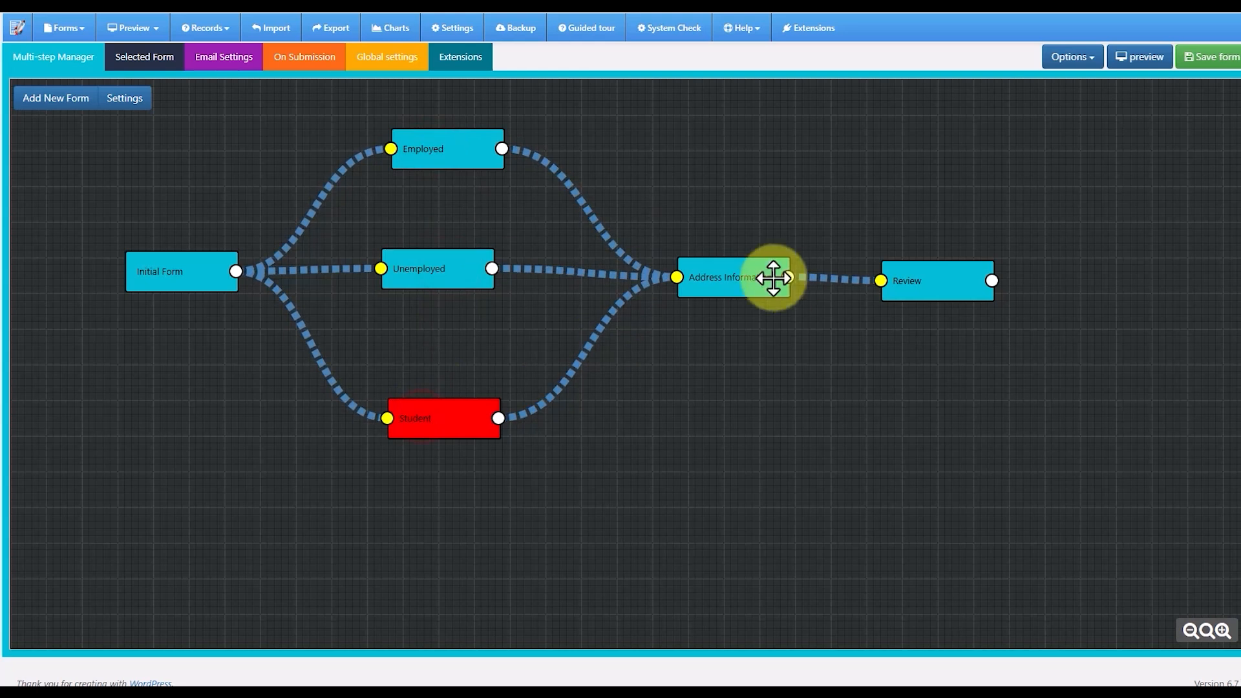
{"action": "mouse_move", "coordinate": [442, 165]}
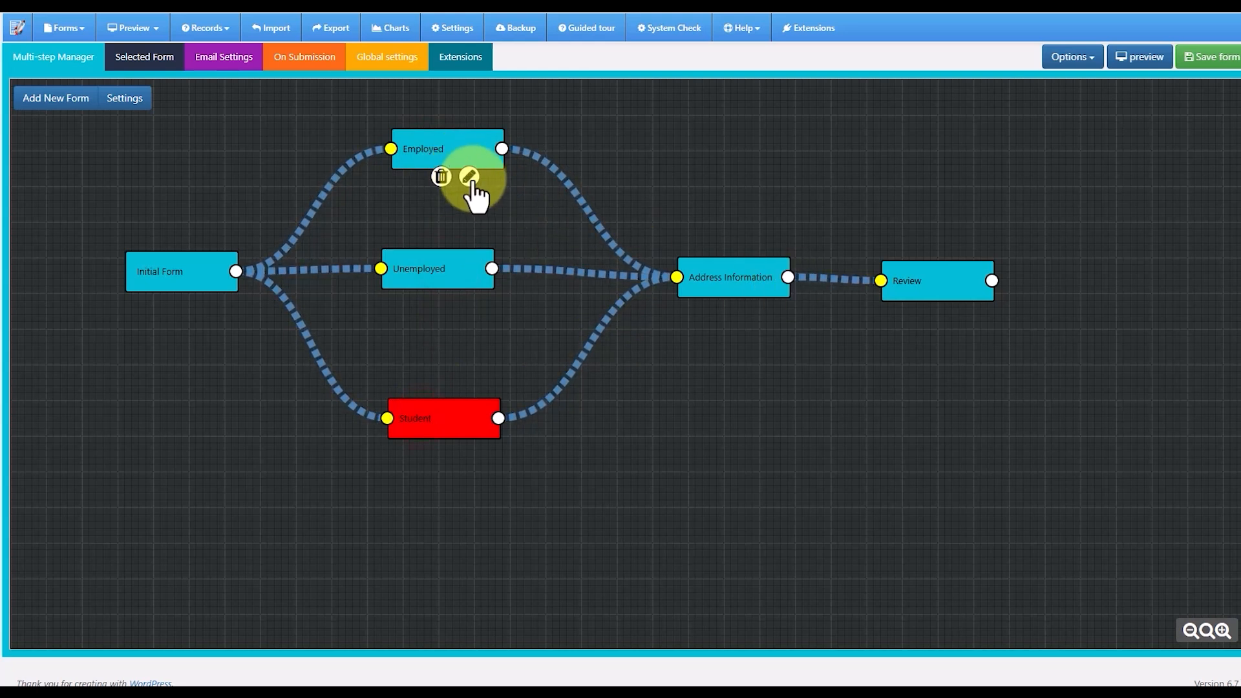
{"action": "left_click", "coordinate": [470, 176]}
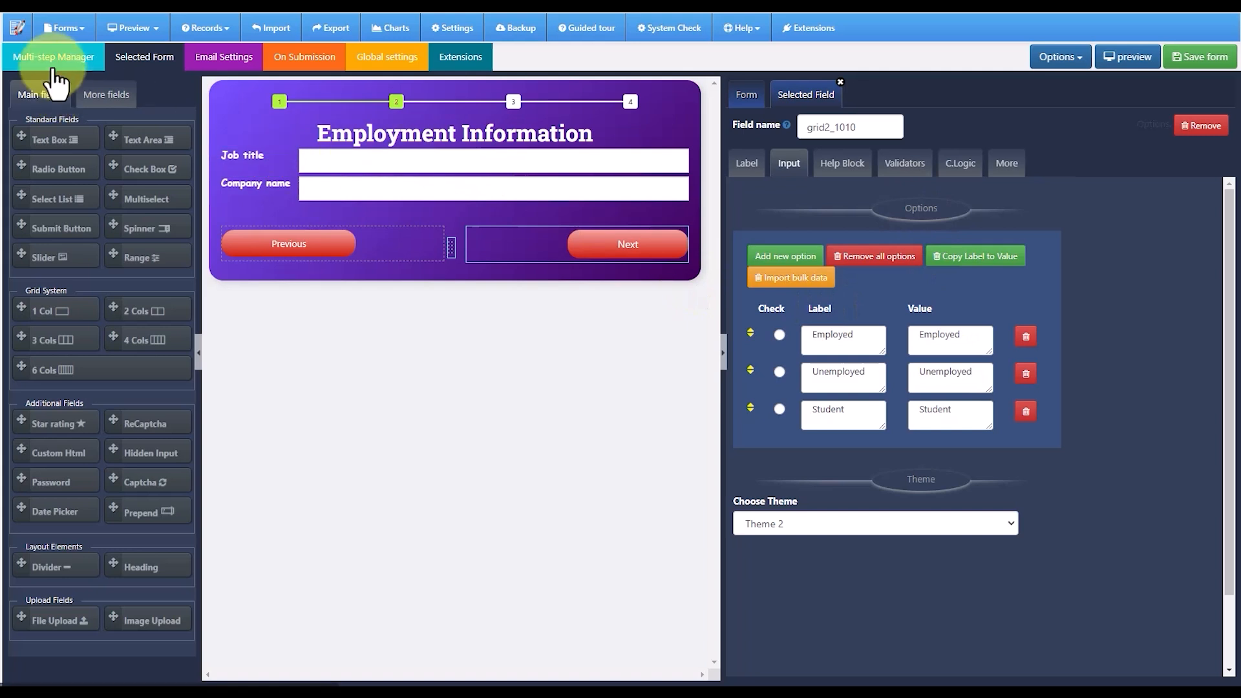
{"action": "left_click", "coordinate": [46, 55]}
Save the form, open its desktop preview and try to advance with the name and email fields empty
{"action": "left_click", "coordinate": [1218, 58]}
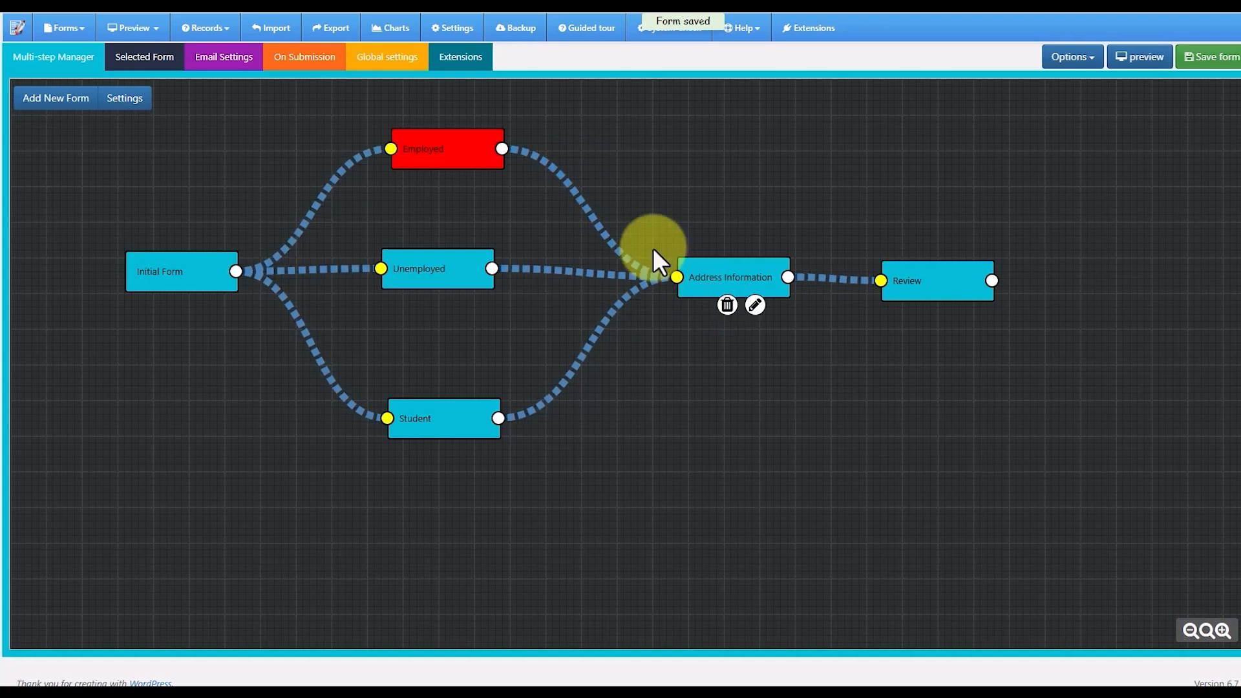
{"action": "left_click", "coordinate": [1146, 59]}
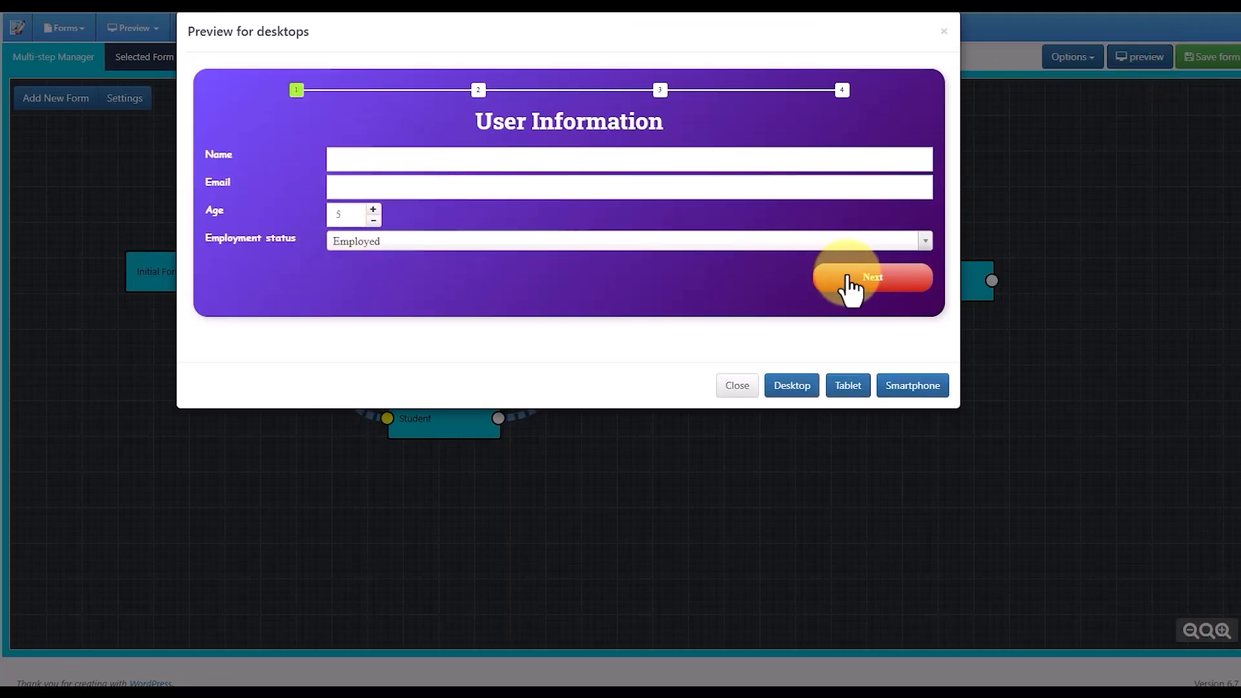
{"action": "left_click", "coordinate": [848, 279]}
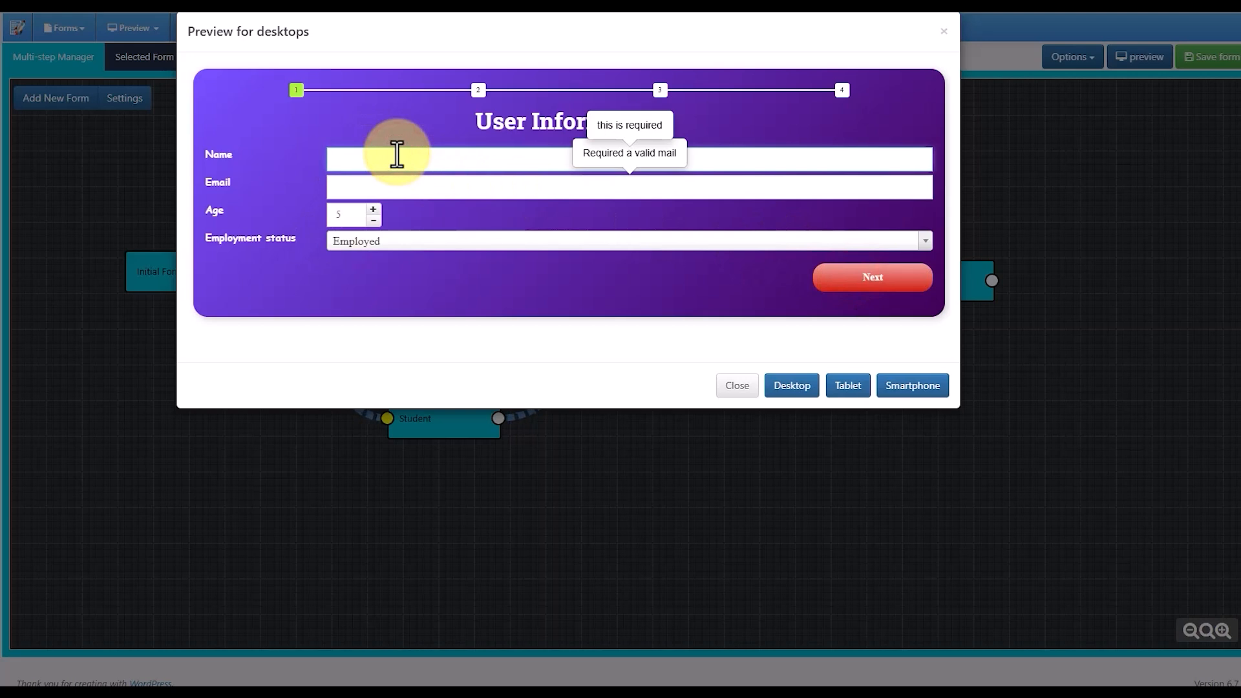
Fill in the name and email, set Age to 7 and Employment status to Student, and continue to the following form step
{"action": "type", "text": "asdf"}
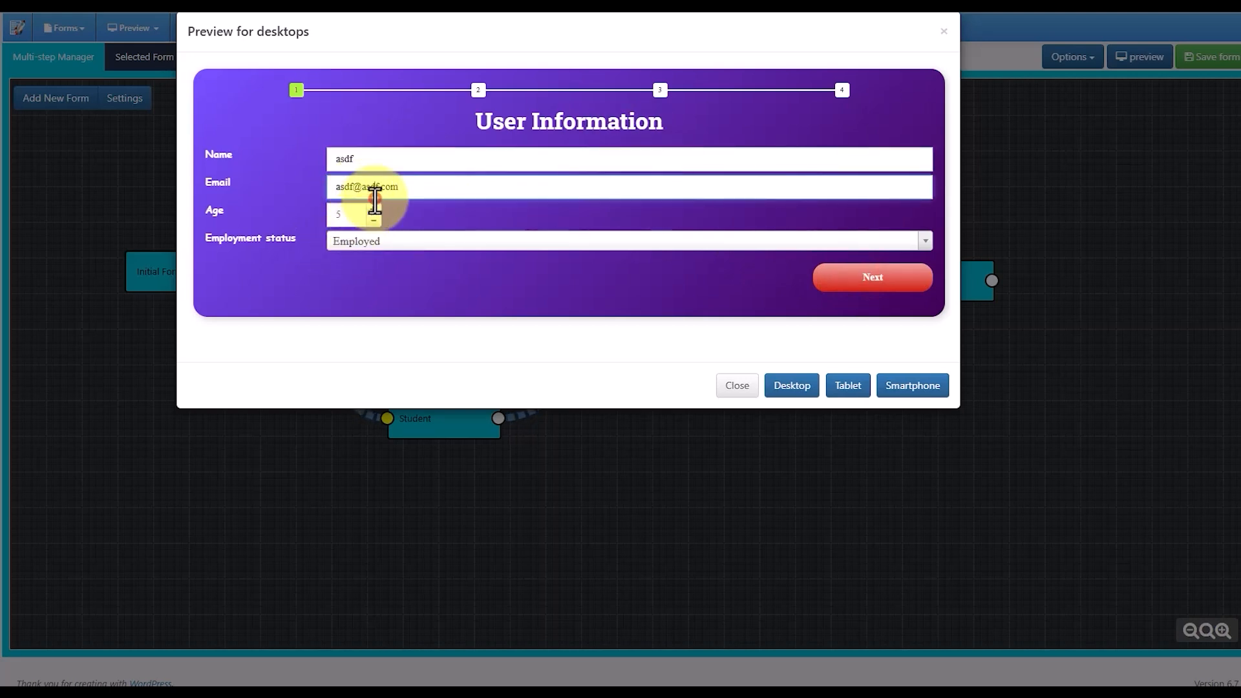
{"action": "left_click", "coordinate": [374, 209]}
{"action": "left_click", "coordinate": [397, 244]}
{"action": "left_click", "coordinate": [400, 329]}
{"action": "left_click", "coordinate": [878, 278]}
Enter "asdfa" as the school name and "asdfasdf" as the field of study, and continue to the address information
{"action": "left_click", "coordinate": [360, 152]}
{"action": "type", "text": "asdfa"}
{"action": "left_click", "coordinate": [350, 175]}
{"action": "type", "text": "asdfa"}
{"action": "left_click", "coordinate": [905, 208]}
Fill in both address lines, city, state and zip code with placeholder text and continue to the final form step
{"action": "left_click", "coordinate": [328, 182]}
{"action": "type", "text": "asdf"}
{"action": "left_click", "coordinate": [319, 216]}
{"action": "type", "text": "asdf"}
{"action": "left_click", "coordinate": [362, 267]}
{"action": "type", "text": "asdf"}
{"action": "left_click", "coordinate": [382, 297]}
{"action": "type", "text": "asdf"}
{"action": "left_click", "coordinate": [712, 299]}
{"action": "type", "text": "asdf"}
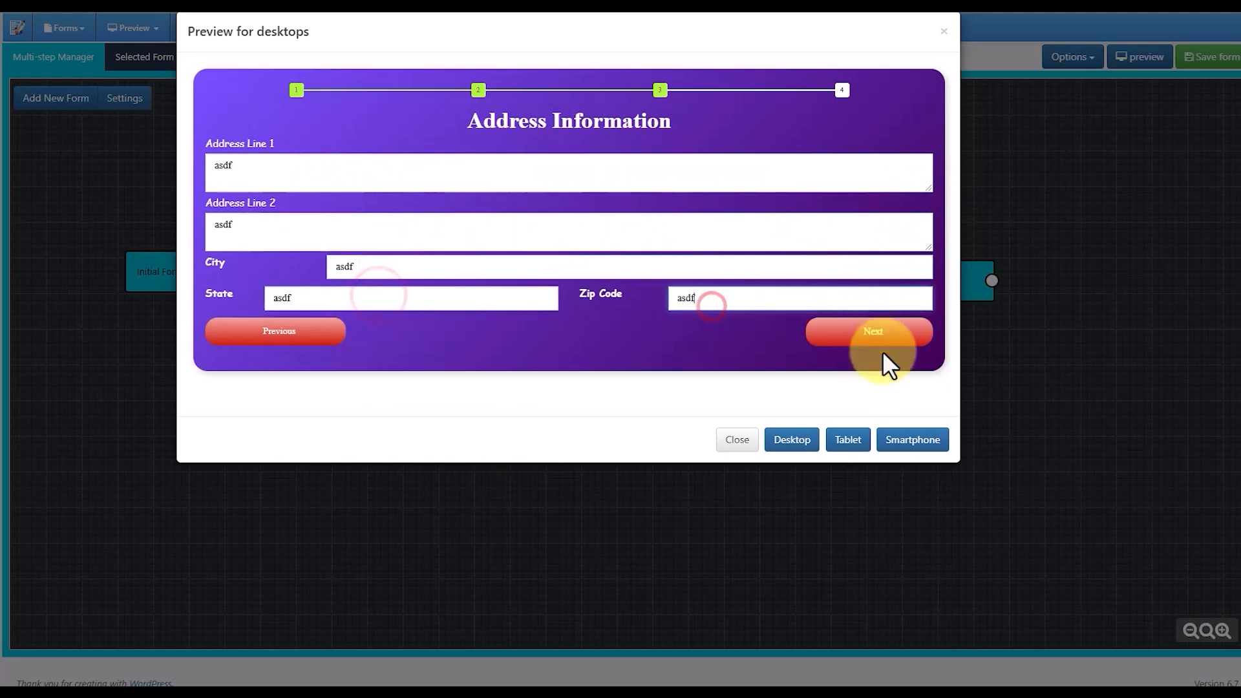
{"action": "left_click", "coordinate": [860, 328]}
Choose Remote as the preferred work location, accept the terms of service, submit the form and close the preview
{"action": "left_click", "coordinate": [274, 163]}
{"action": "left_click", "coordinate": [245, 227]}
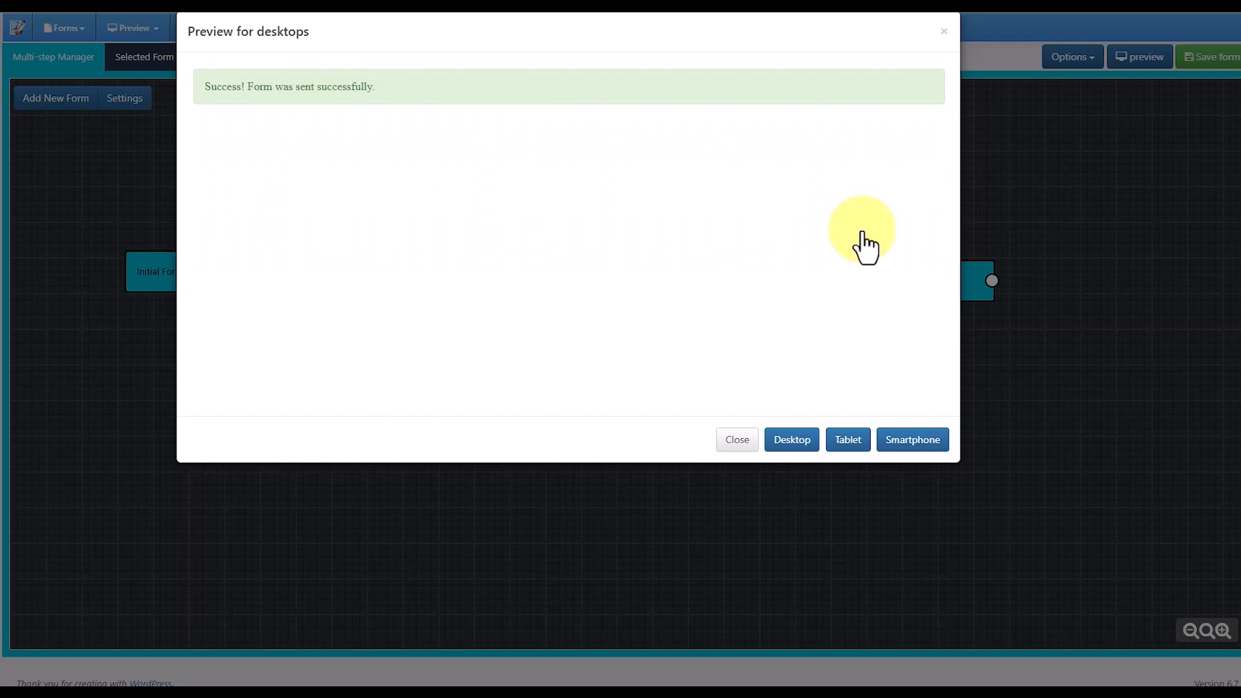
{"action": "left_click", "coordinate": [741, 439]}
Examine the submitted data of the latest Employment Form record and return to the list of forms
{"action": "left_click", "coordinate": [213, 26]}
{"action": "left_click", "coordinate": [216, 53]}
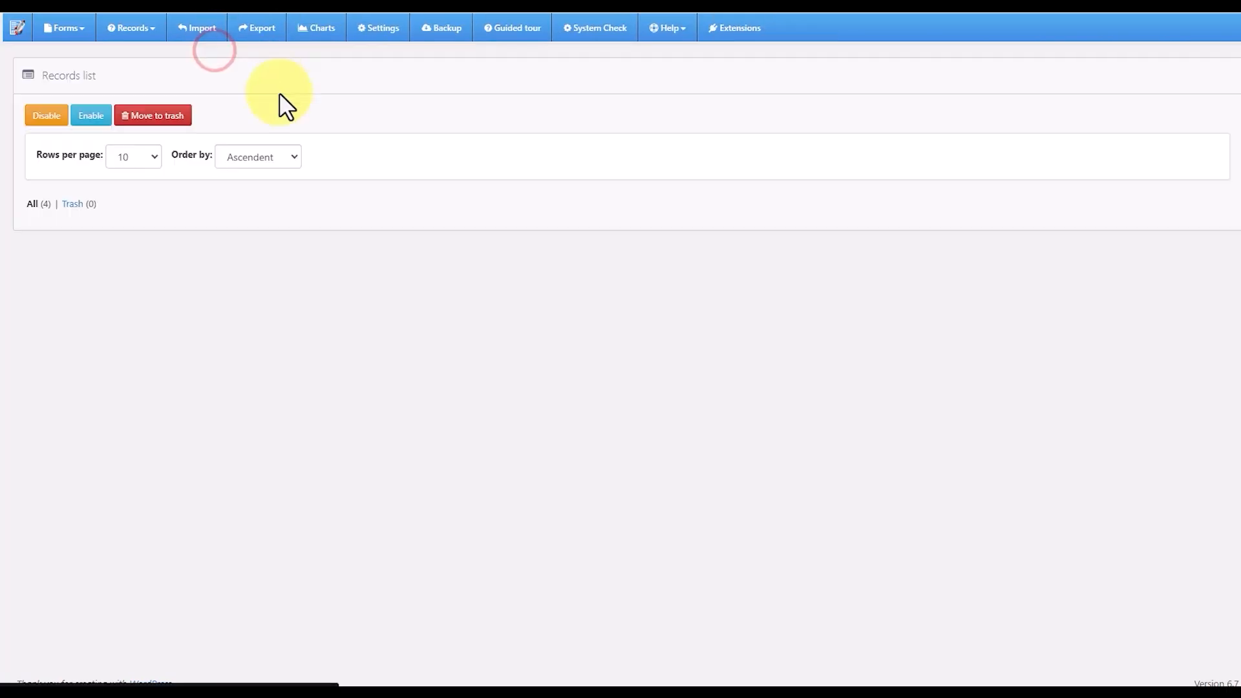
{"action": "left_click", "coordinate": [835, 397]}
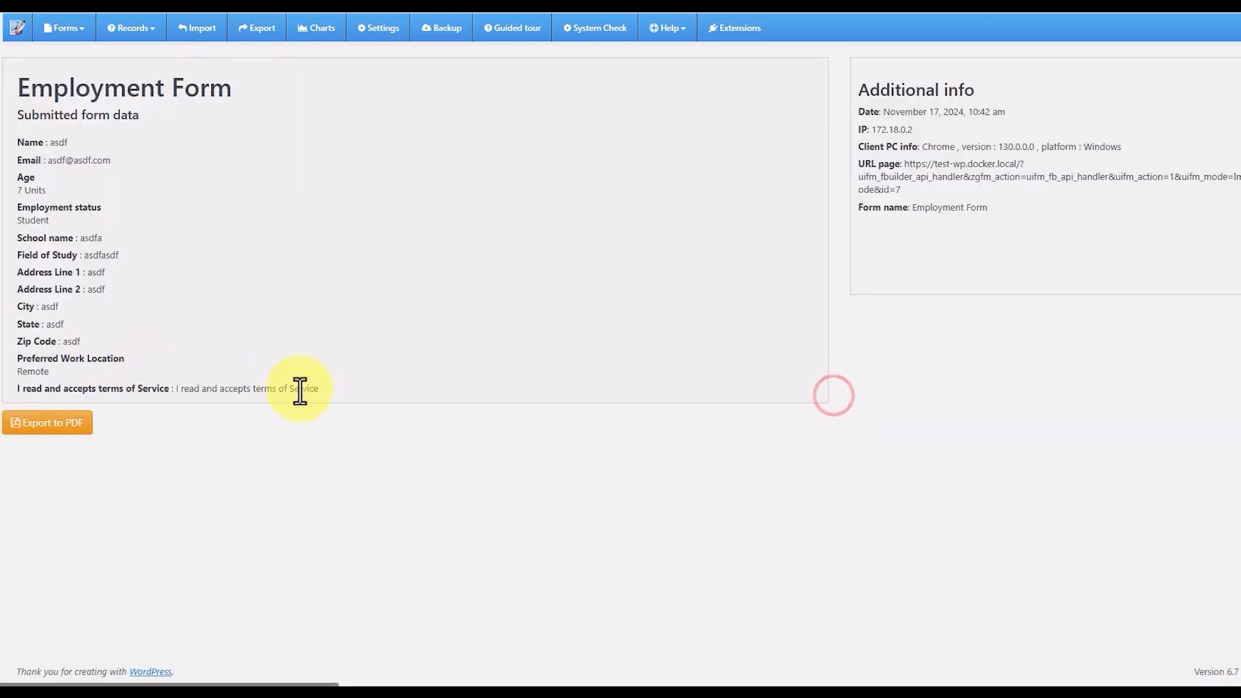
{"action": "left_click_drag", "start_coordinate": [34, 86], "coordinate": [344, 386]}
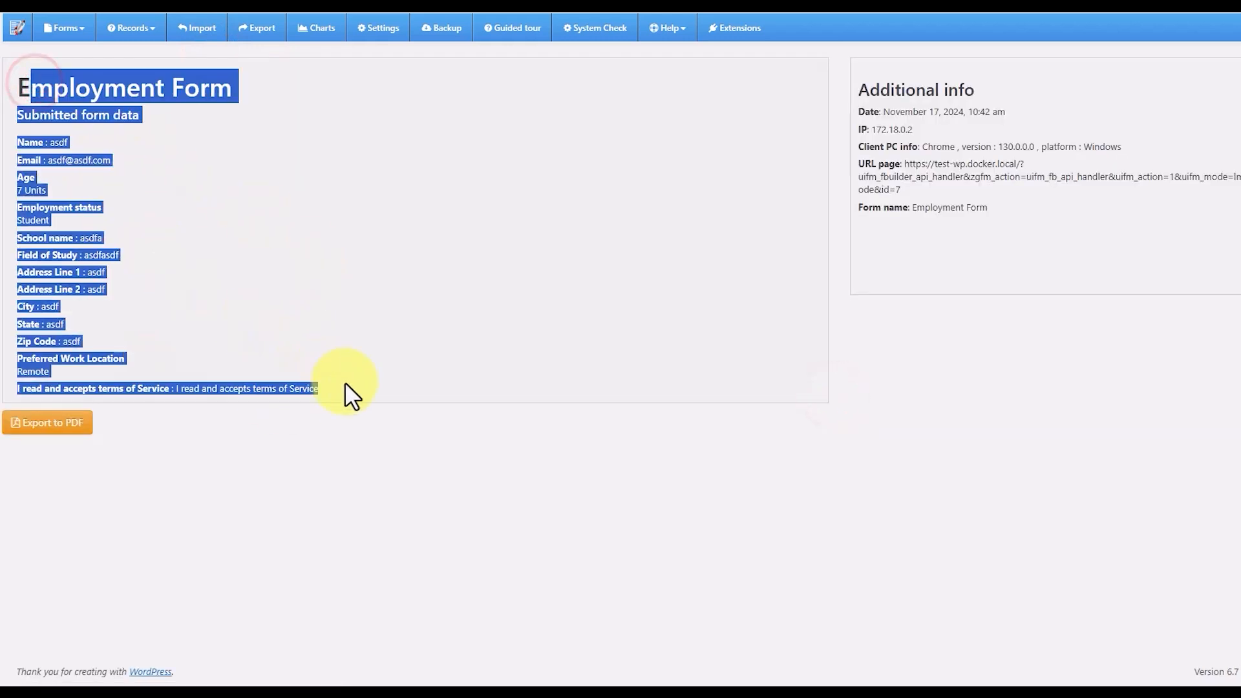
{"action": "left_click", "coordinate": [259, 296]}
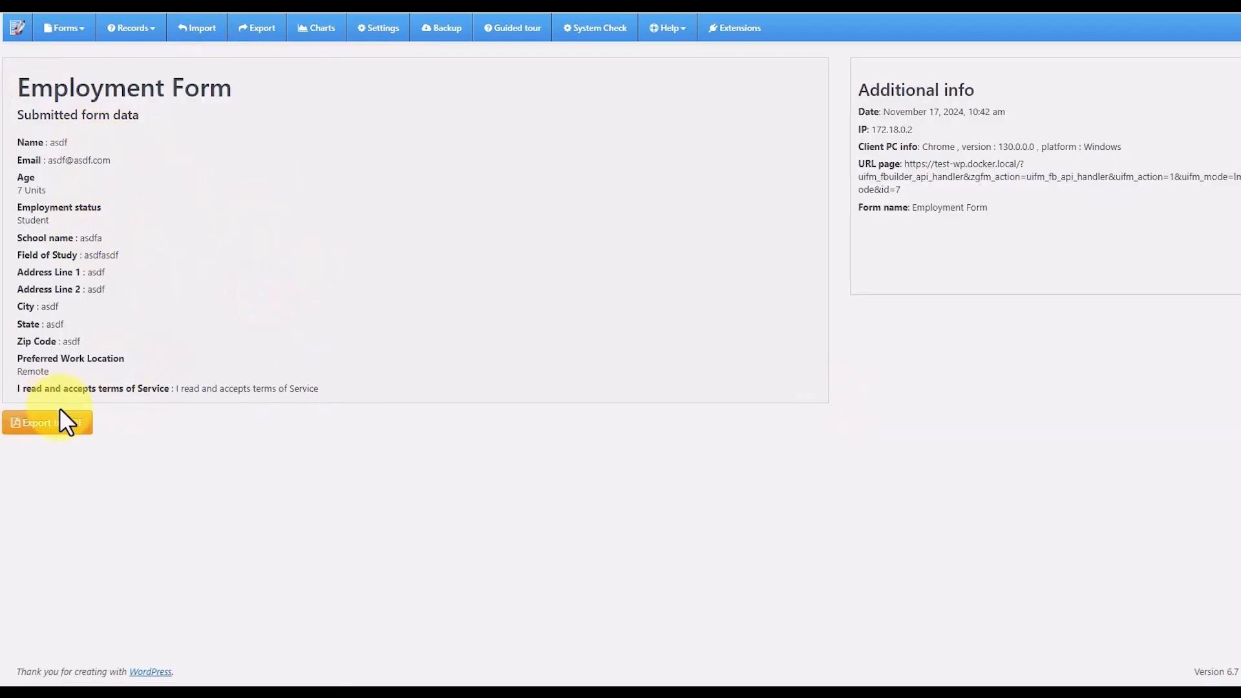
{"action": "left_click", "coordinate": [64, 28]}
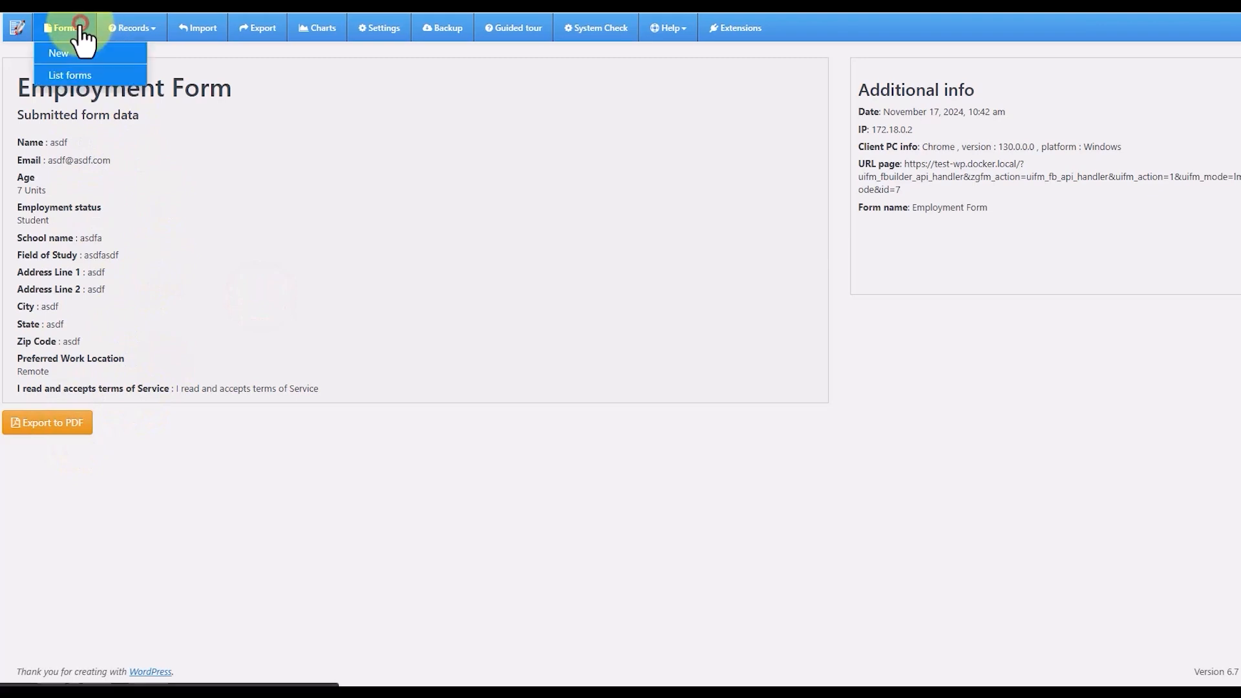
{"action": "left_click", "coordinate": [83, 69]}
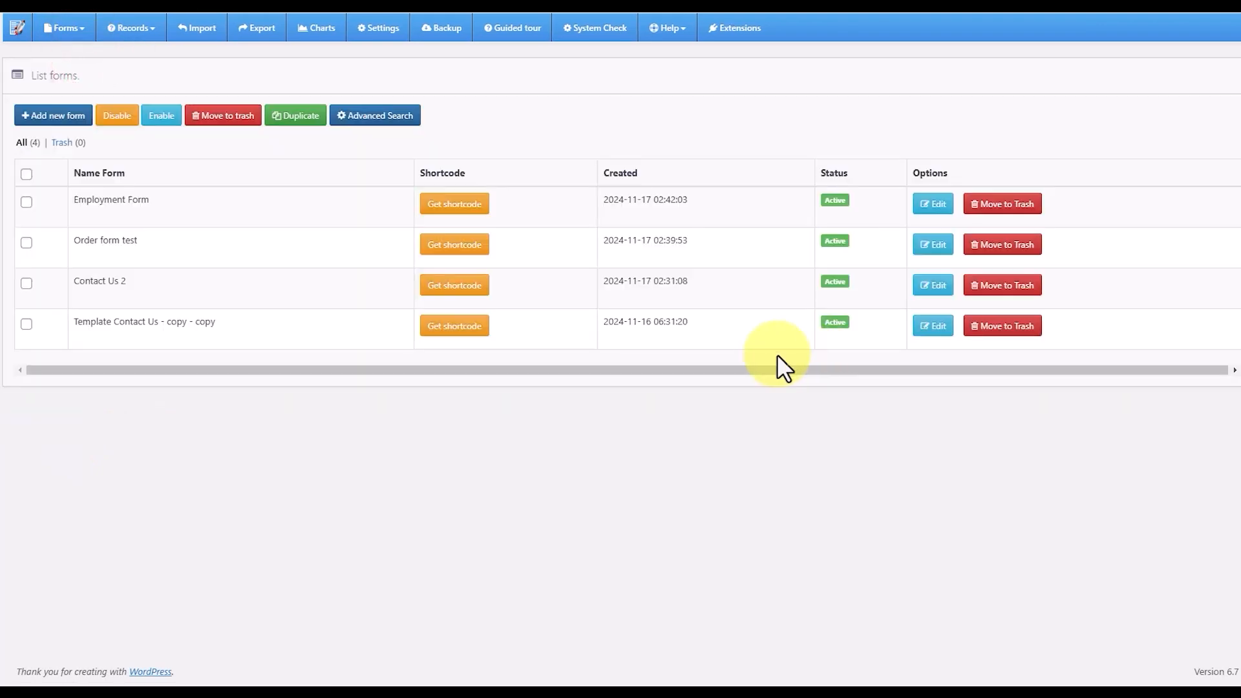